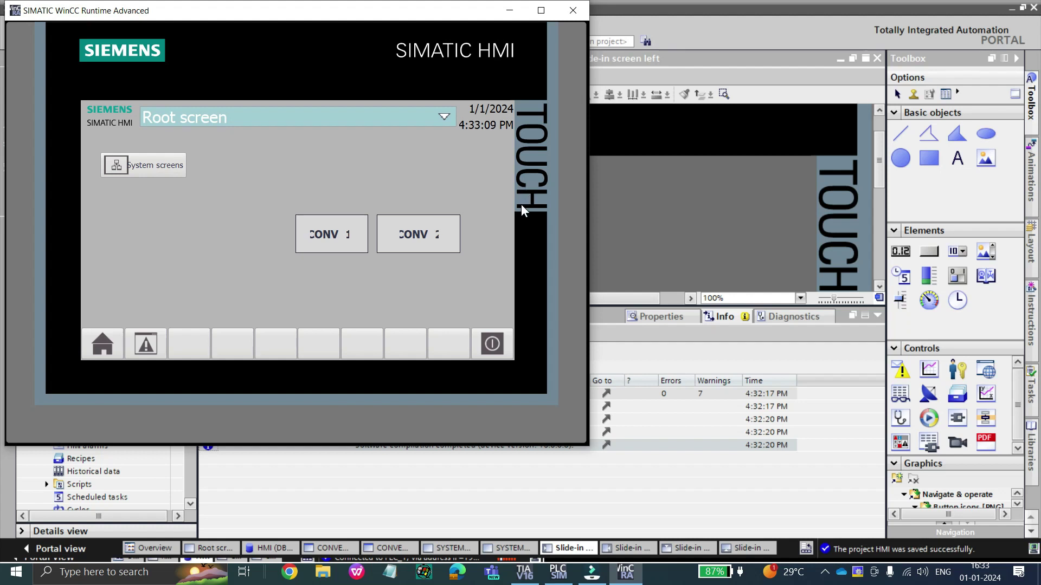
Step: Test the left, top, right and bottom slide-in screens in the running HMI simulation by opening and closing them
left_click(93, 217)
left_click(203, 231)
left_click_drag(326, 106, 295, 192)
left_click_drag(500, 234, 328, 337)
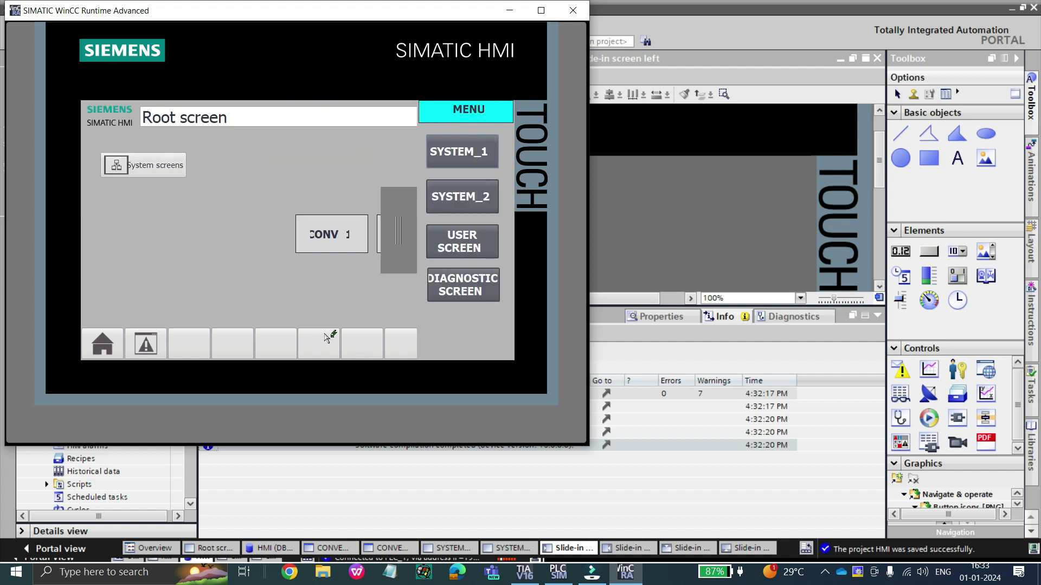
left_click(408, 260)
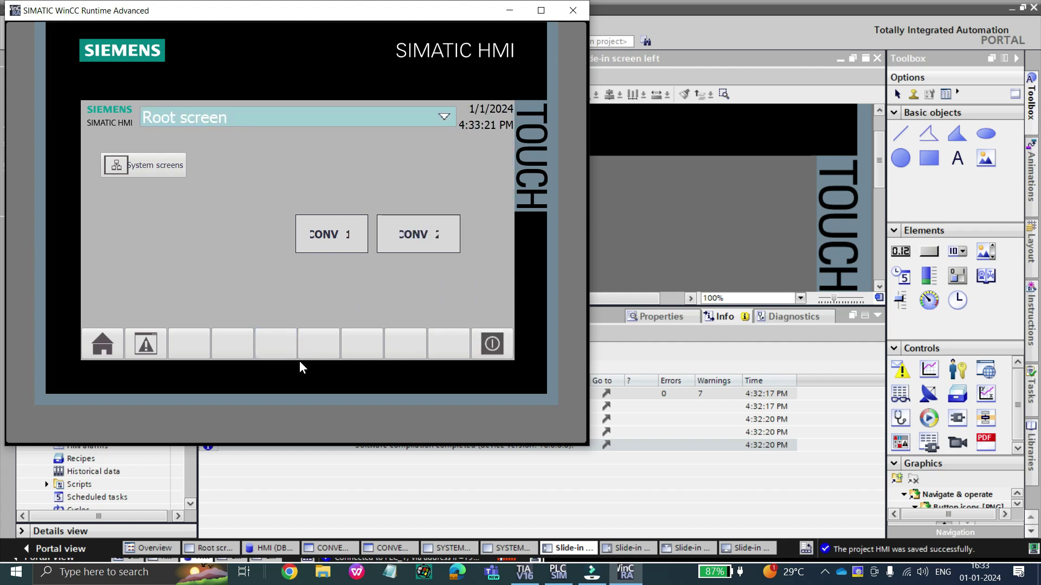
left_click_drag(300, 361, 312, 345)
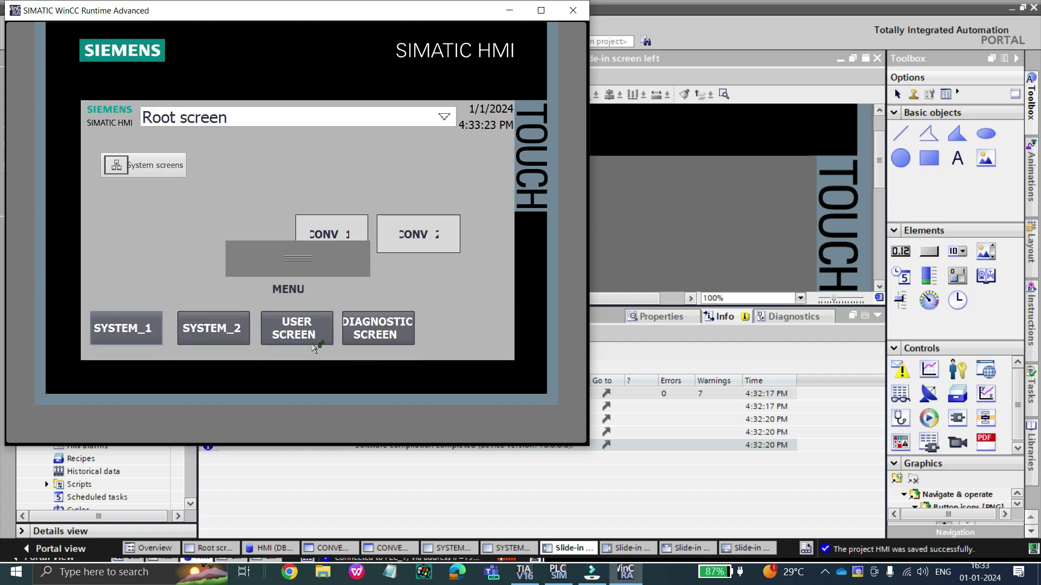
left_click(318, 262)
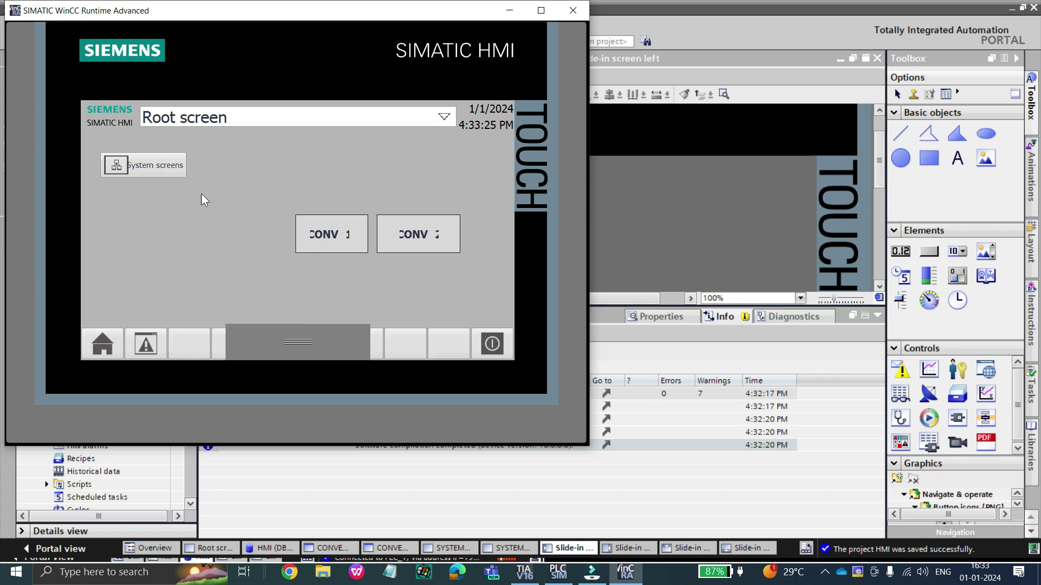
left_click(567, 14)
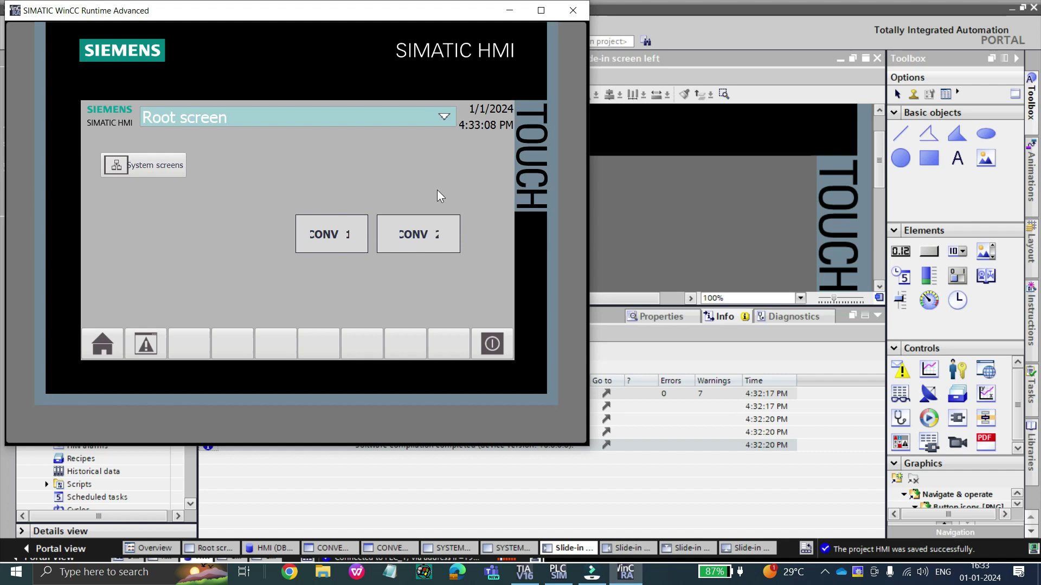
Step: Check the left and top slide-in screens once more from the Root screen of the HMI simulation
left_click(93, 215)
left_click(202, 231)
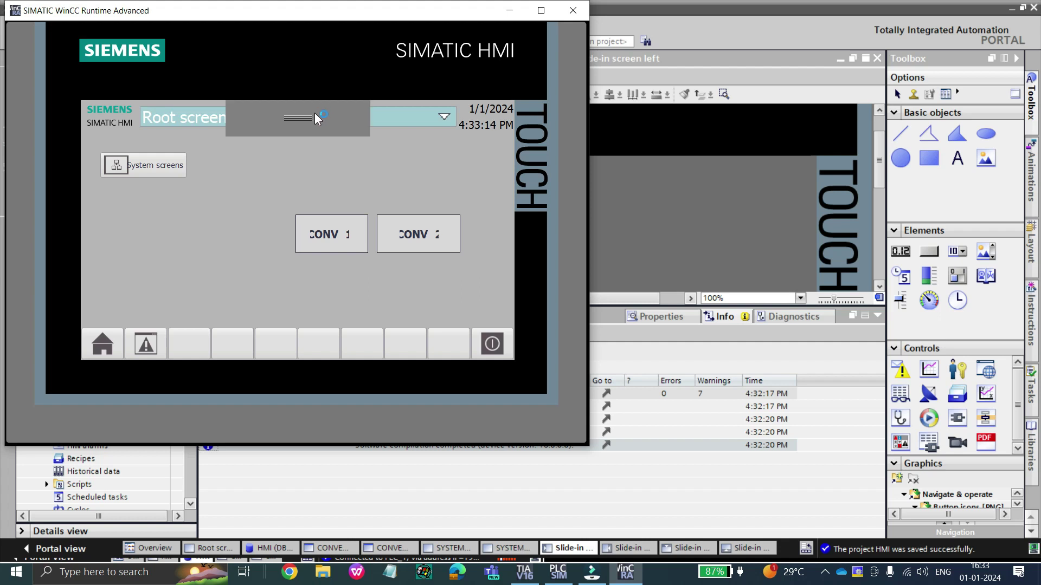
left_click(315, 113)
left_click(298, 204)
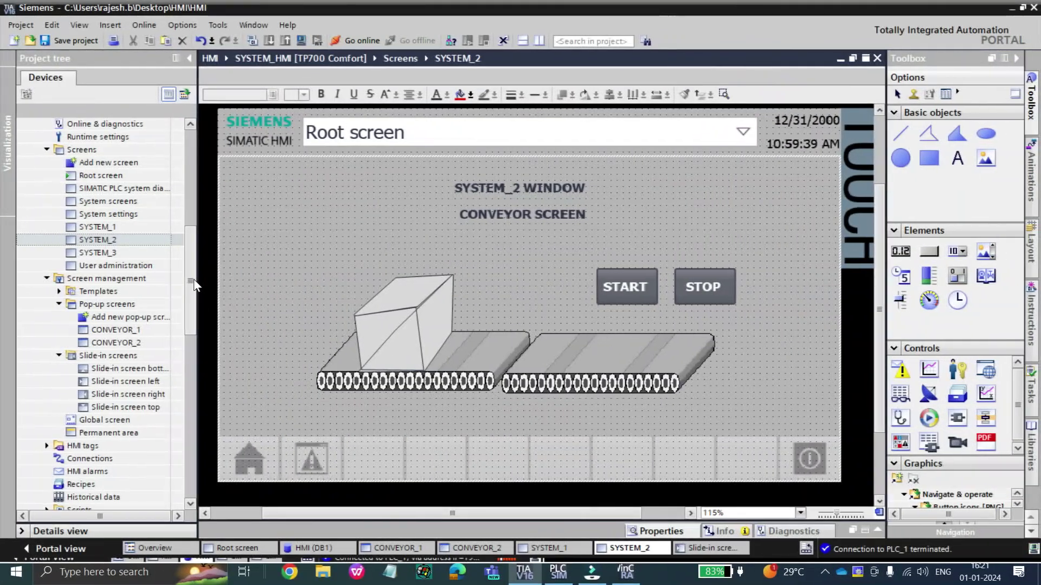
Step: Review the PLC_1 and SYSTEM_HMI entries in the project tree and view the SYSTEM_1 and SYSTEM_2 screens
left_click_drag(194, 284, 187, 181)
left_click(120, 148)
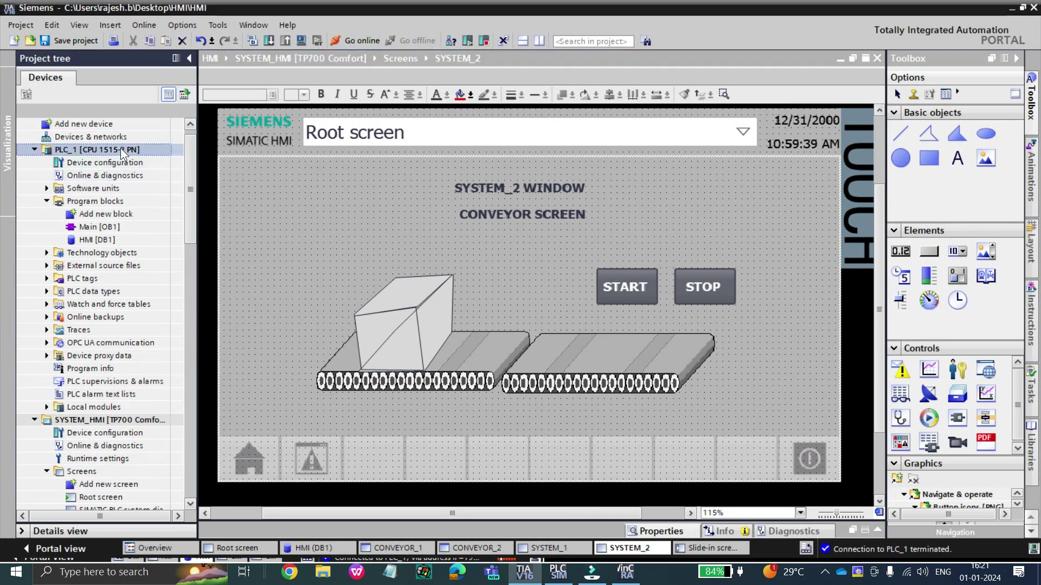
scroll(187, 201, "down", 4)
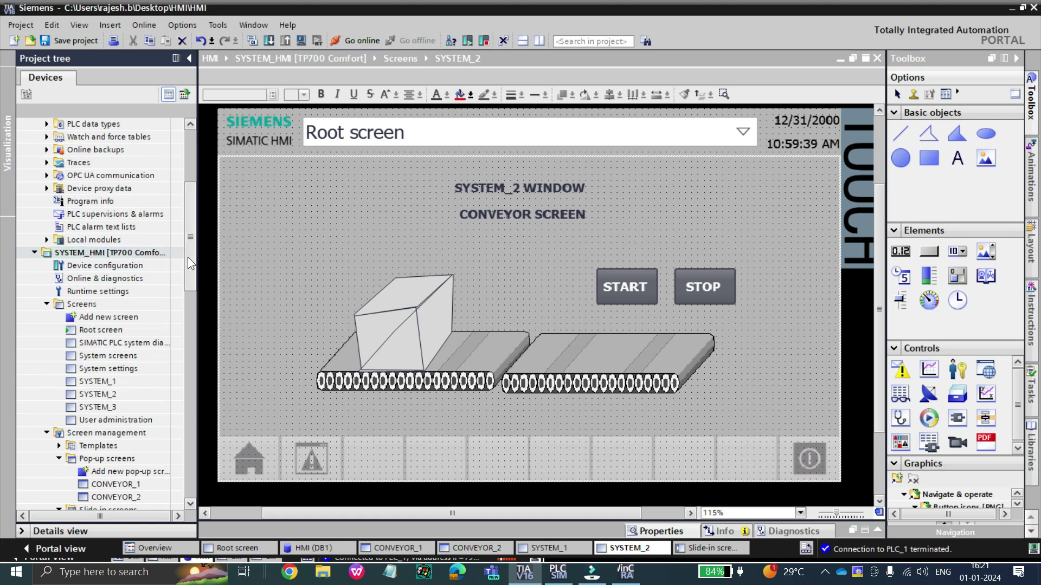
left_click_drag(191, 261, 190, 270)
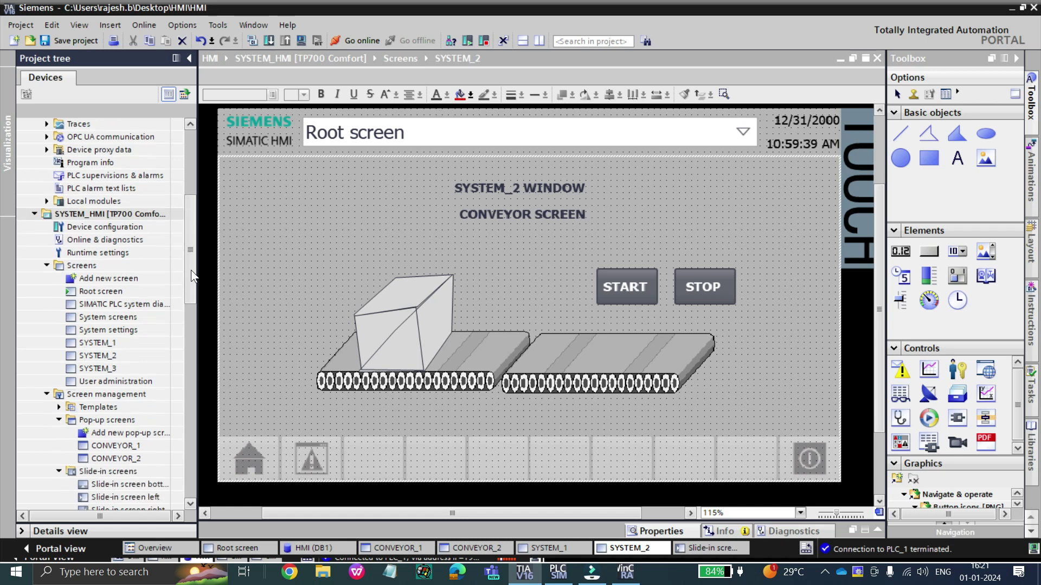
double_click(110, 342)
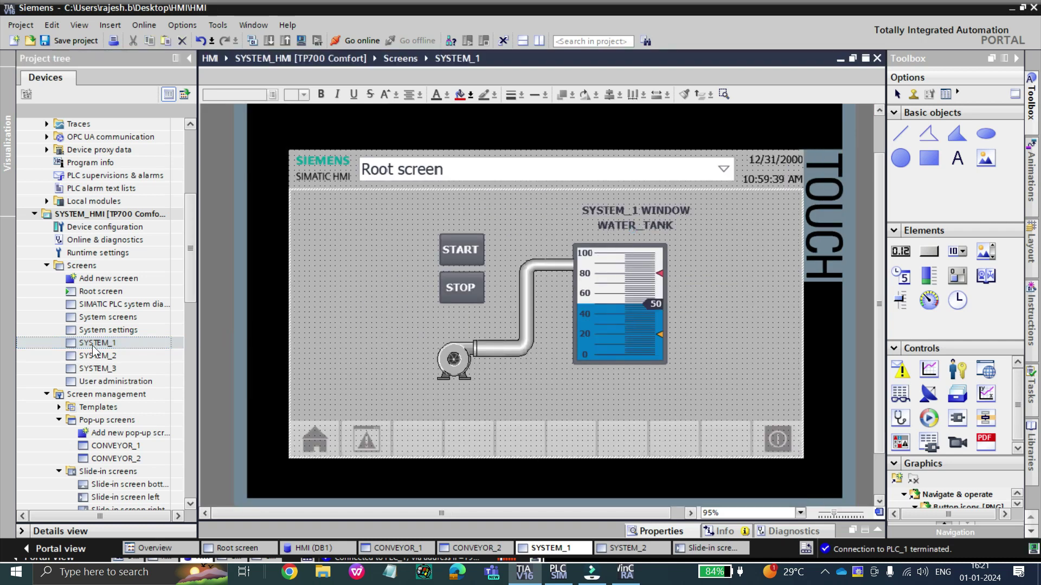
double_click(96, 356)
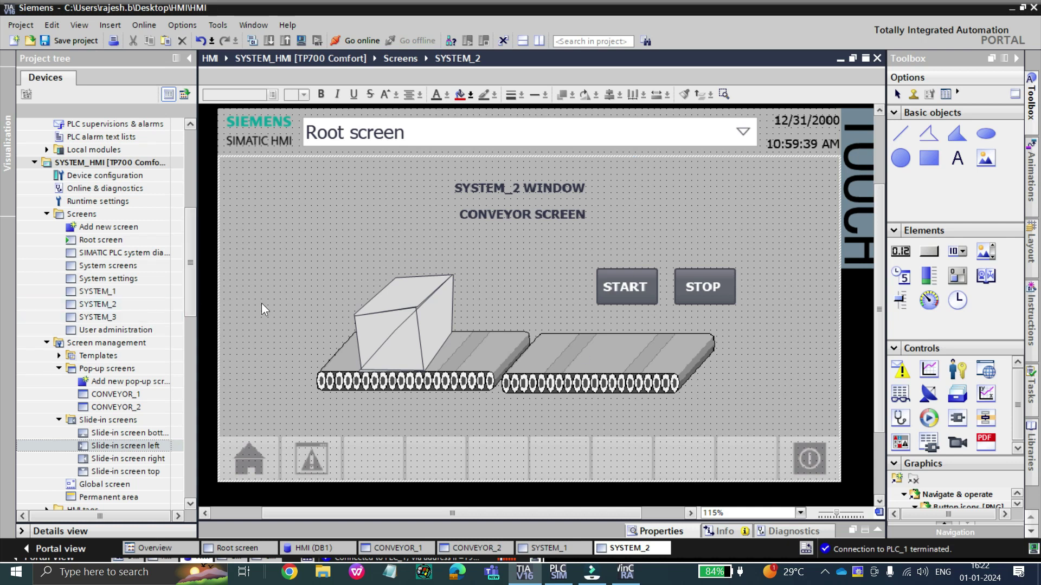
Step: Collapse the pop-up screens group and open Slide-in screen left from the HMI's screen management
scroll(190, 292, "down", 2)
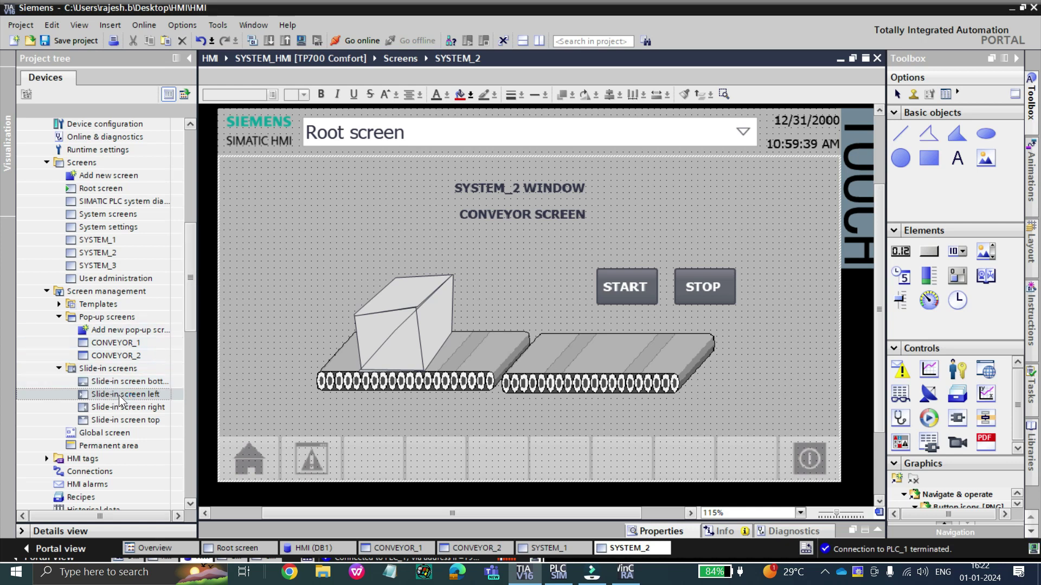
left_click(56, 369)
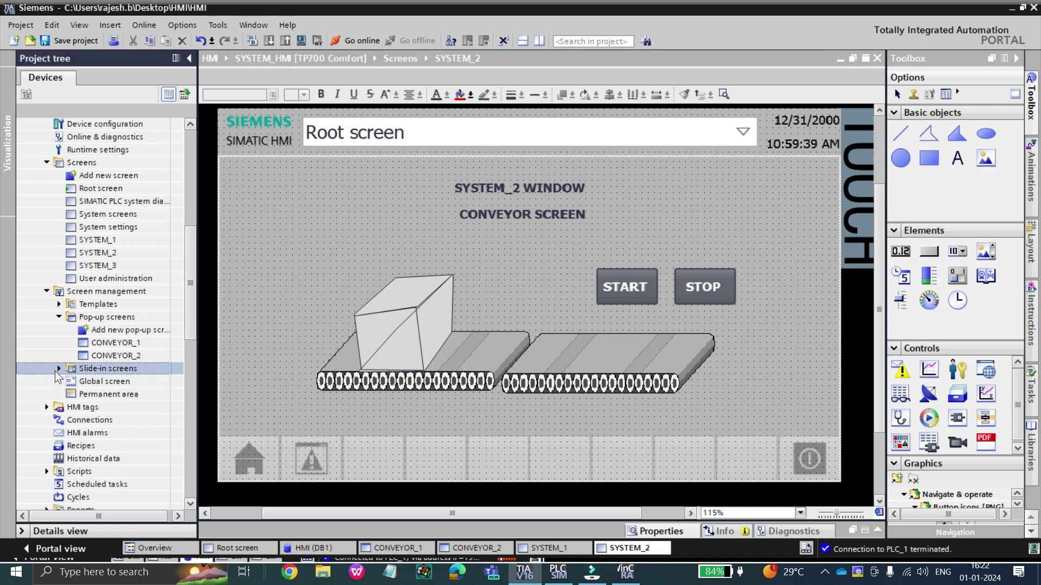
left_click(59, 317)
left_click(58, 330)
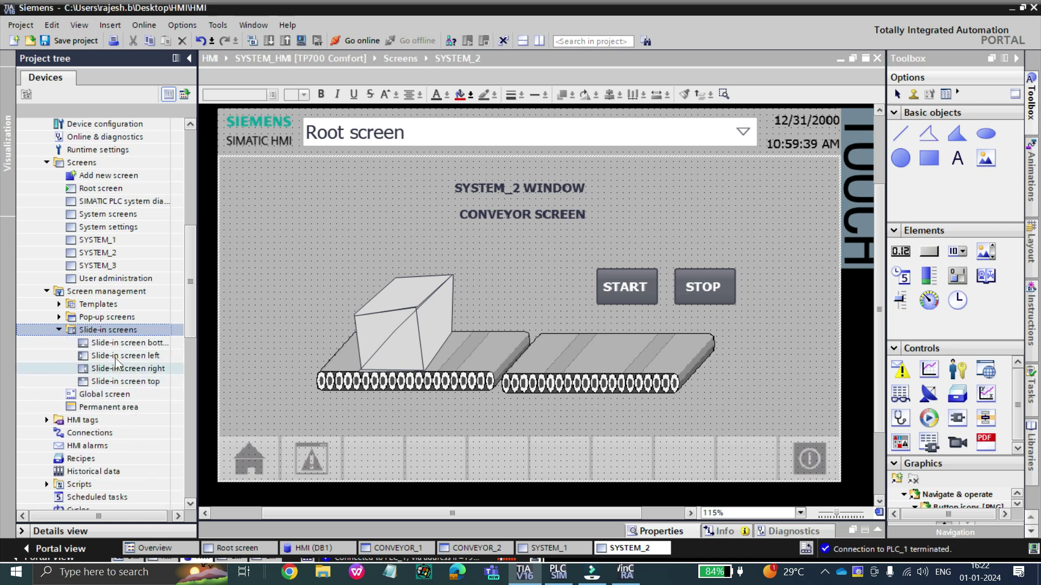
double_click(125, 356)
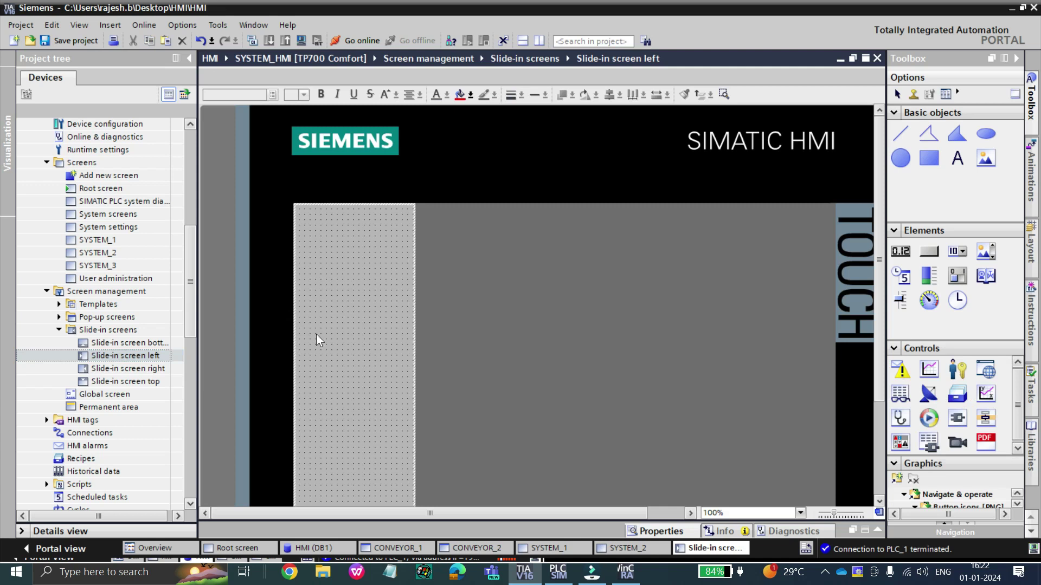
Step: Inspect the layout size properties of Slide-in screen left
right_click(370, 272)
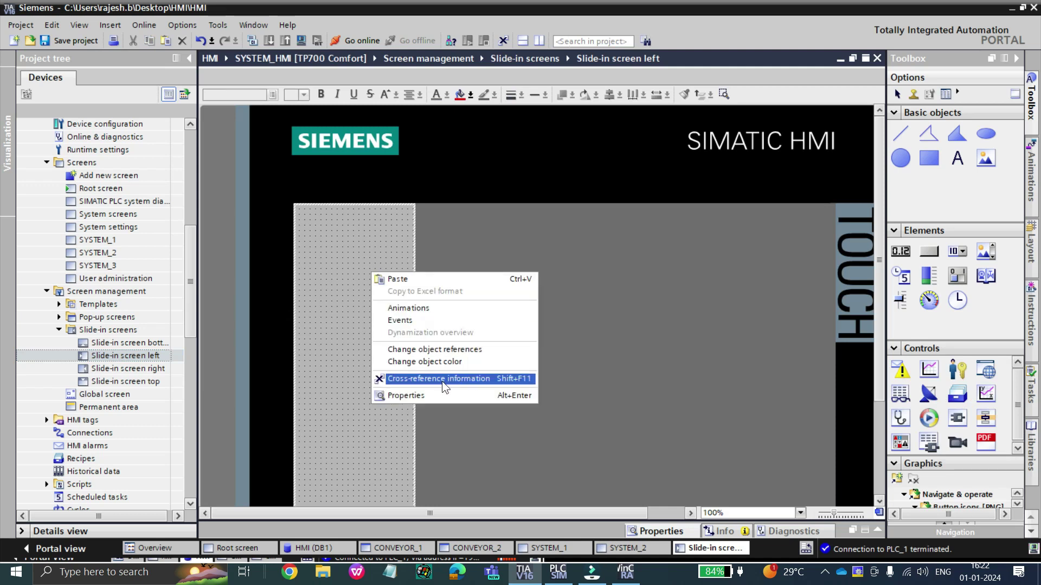
left_click(430, 395)
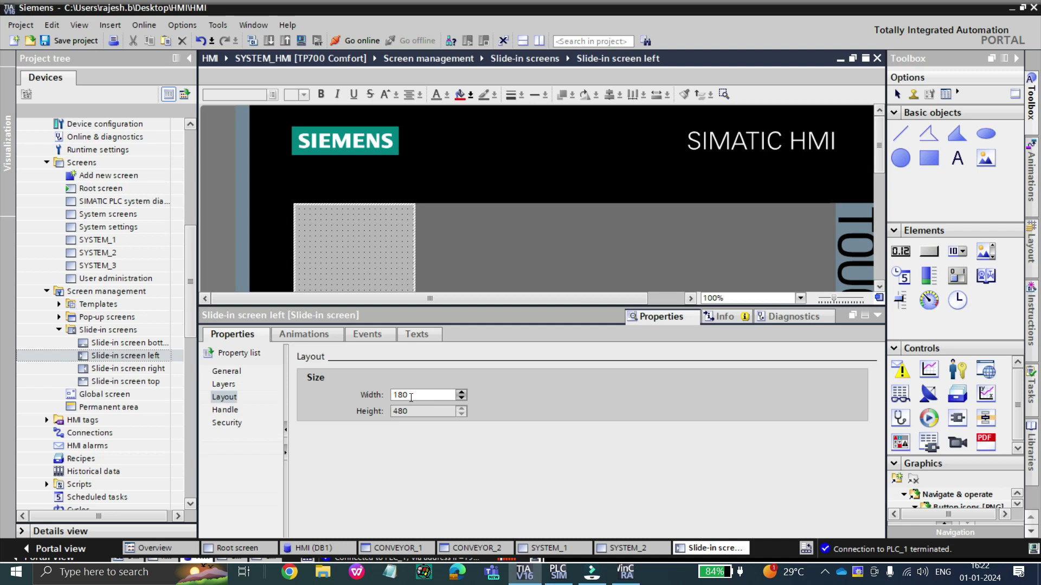
double_click(410, 396)
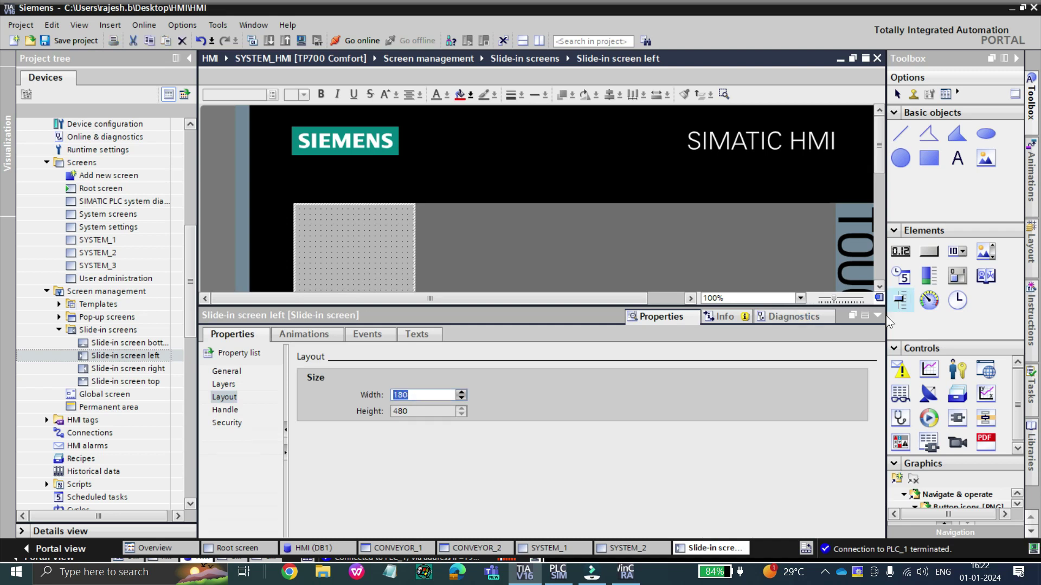
left_click(865, 316)
Step: Draw a button in the upper part of the left slide-in screen and label it SYSTEM_1
left_click_drag(878, 269, 875, 325)
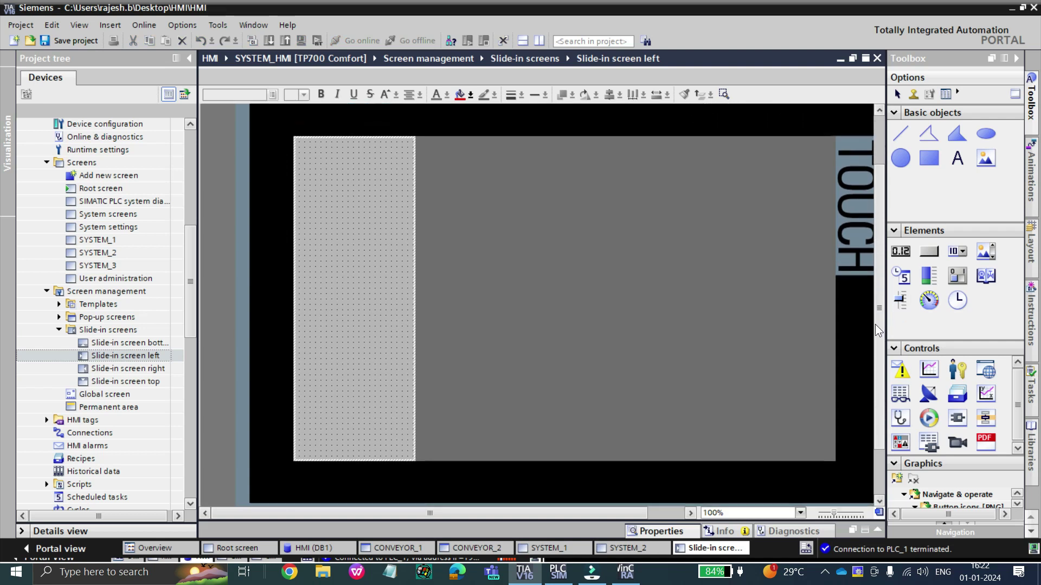
left_click(935, 255)
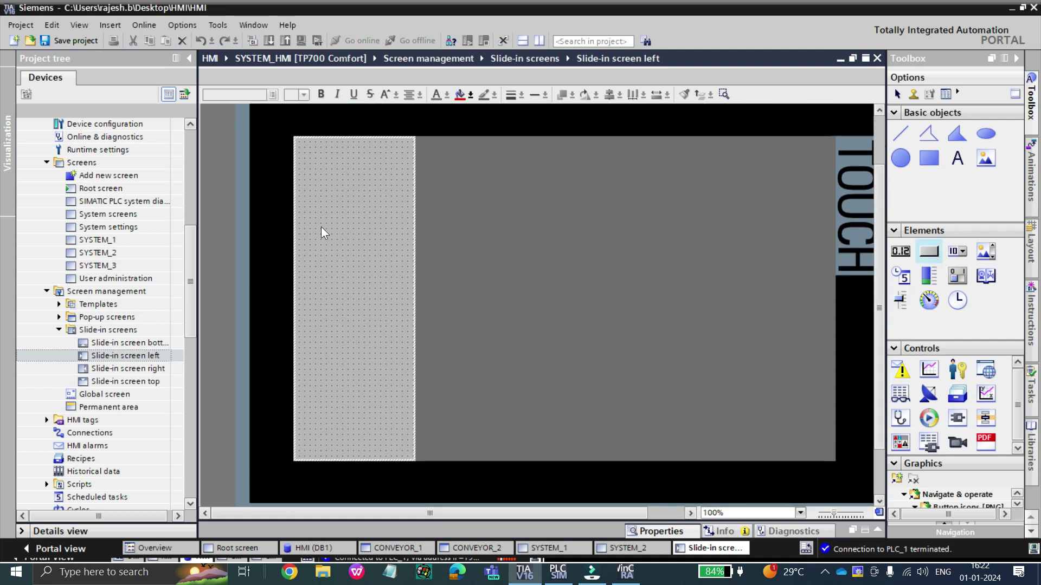
left_click_drag(310, 209, 401, 251)
type("ST")
type("STEM_1")
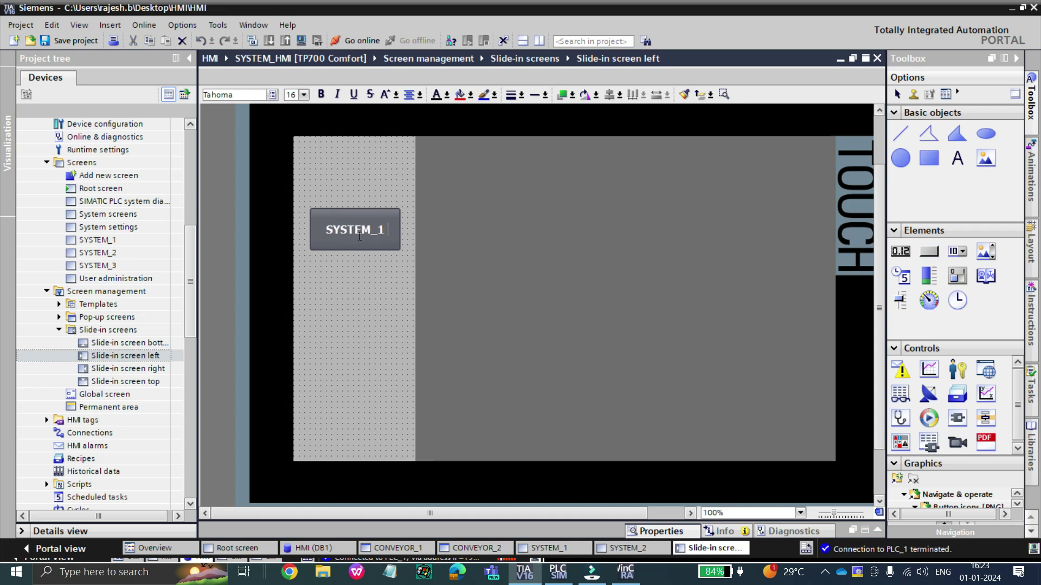
Step: Duplicate the SYSTEM_1 button directly below the original and label the copy SYSTEM_2
left_click(329, 243)
key("ctrl+c")
key("ctrl+v")
left_click(377, 253)
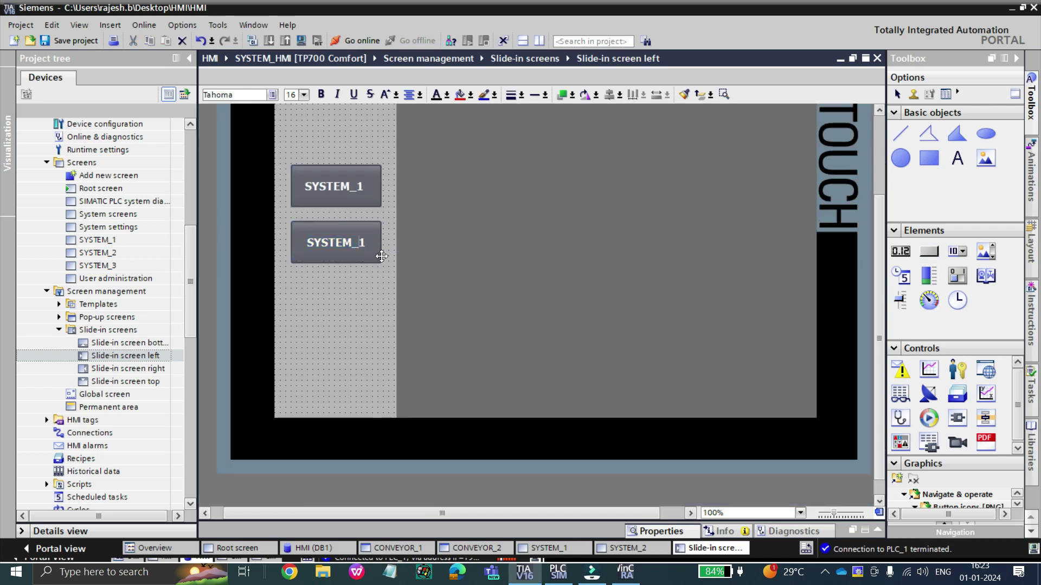
Step: Add a third button copy below SYSTEM_2 and label it SYSTEM SCREEN
left_click_drag(367, 255, 369, 303)
left_click(368, 299)
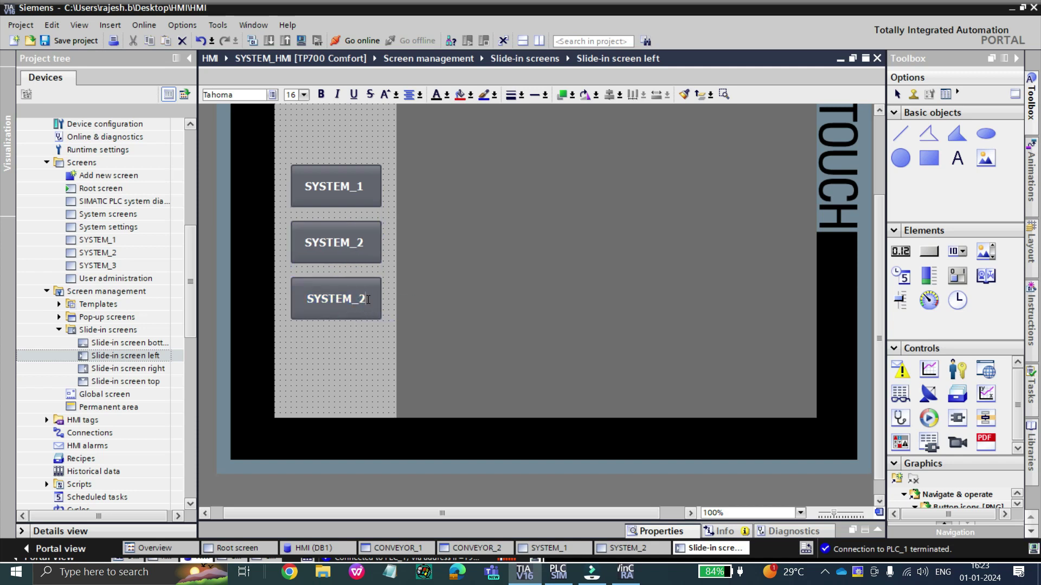
type("SYSTEM")
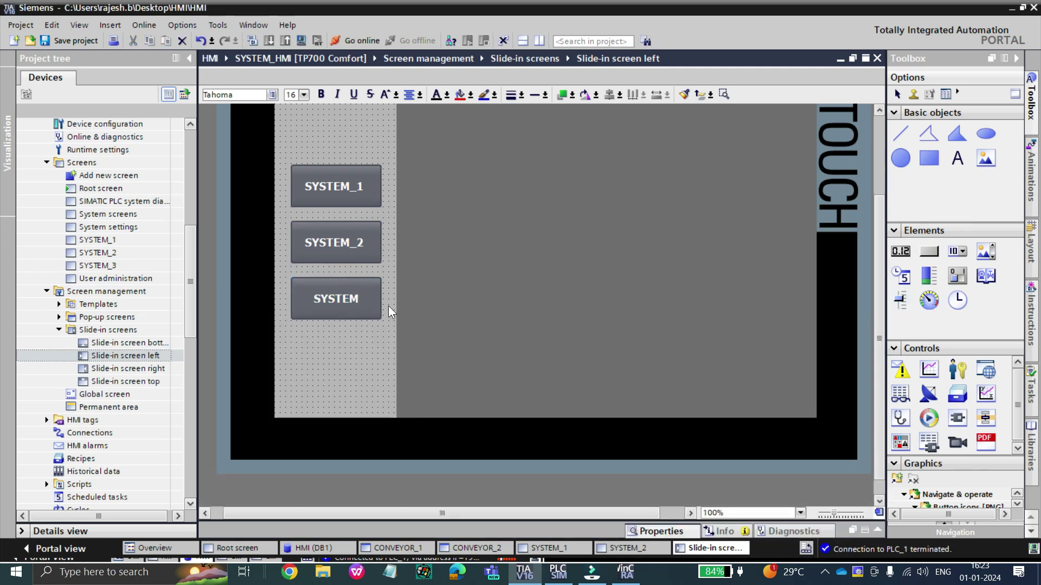
type(" SCREEN")
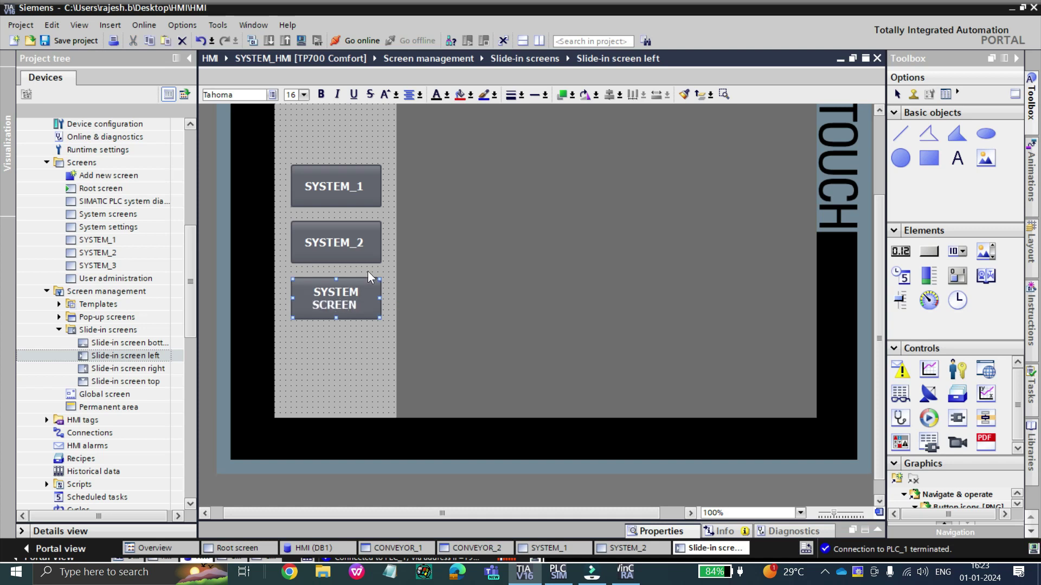
Step: Add a fourth button copy below SYSTEM SCREEN and label it DIAGNOSTIC SCREEN on two lines
key("ctrl+v")
double_click(357, 365)
type("DIAGNOSTIC SCREEN")
key("Delete")
key("Delete")
key("Delete")
key("Delete")
key("Delete")
key("Delete")
key("Delete")
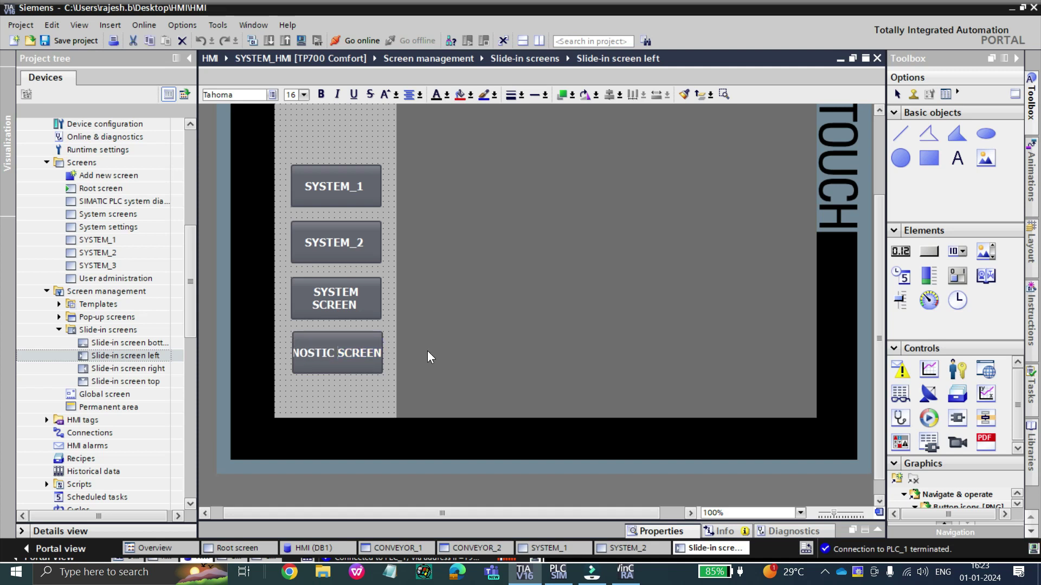
double_click(373, 354)
key("Return")
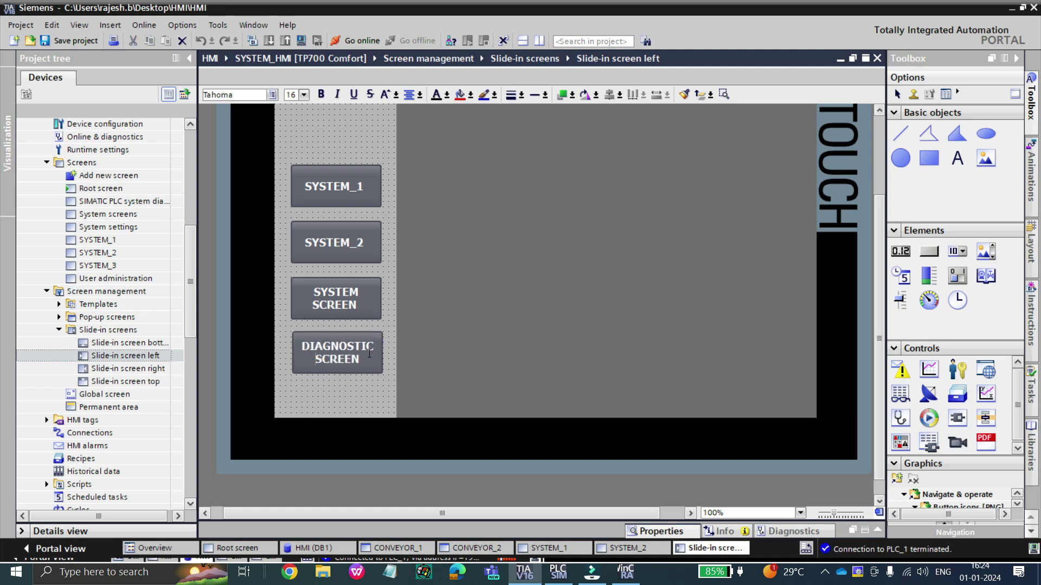
key("Escape")
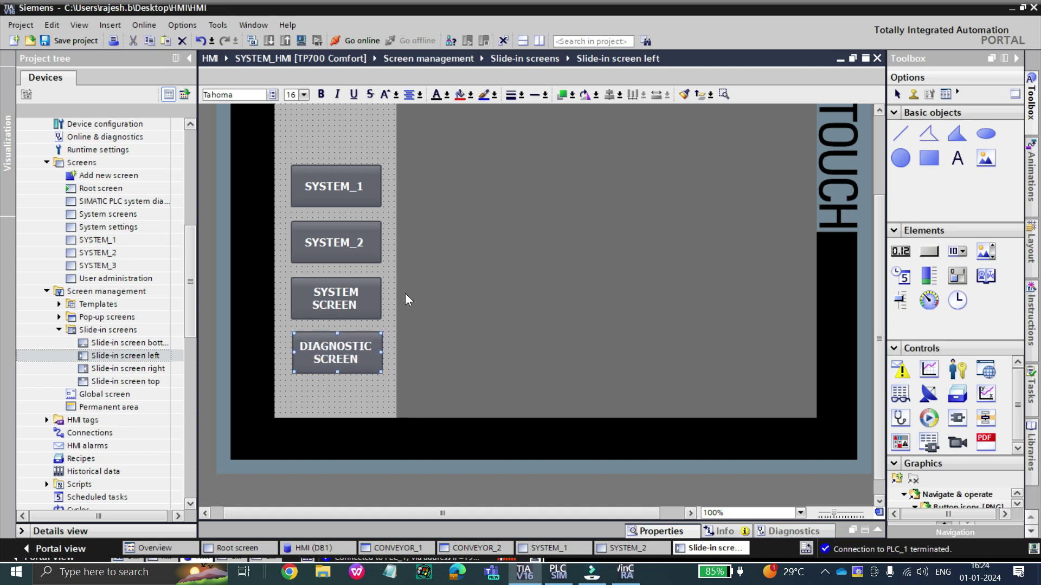
Step: Move all four buttons together slightly upward and to the left within the slide-in screen
key("ctrl+a")
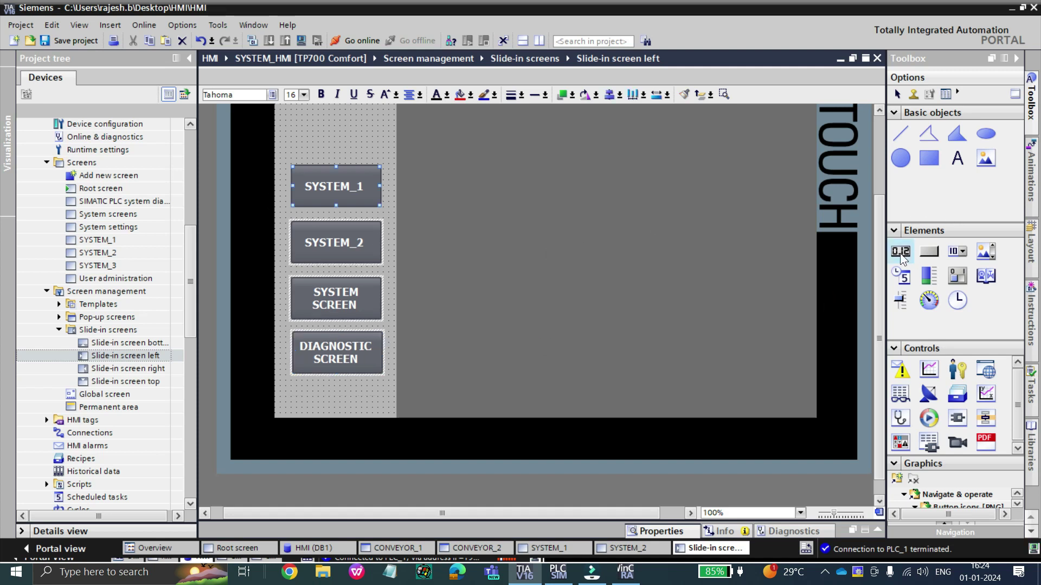
left_click_drag(881, 263, 879, 237)
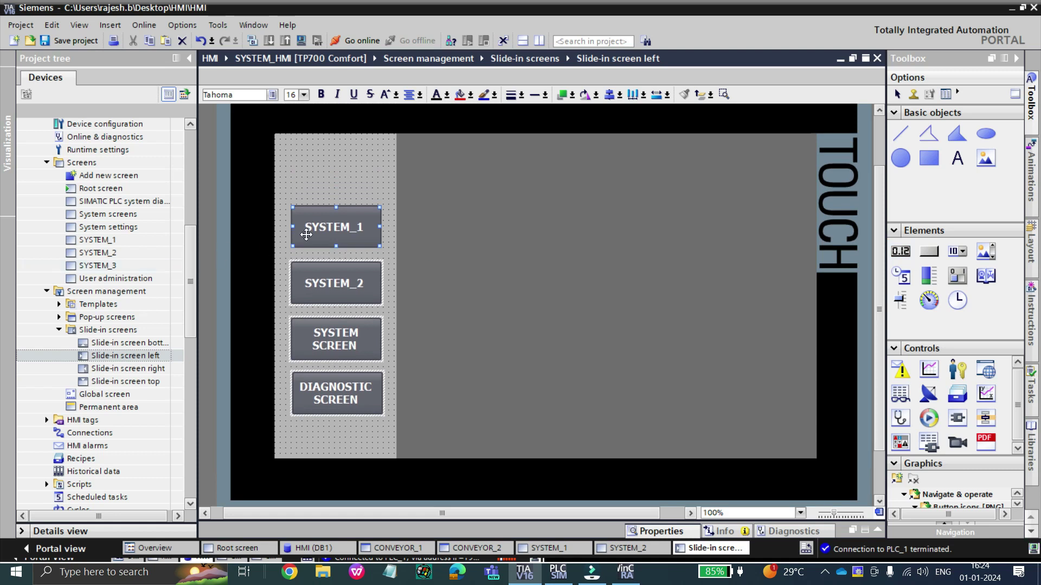
left_click_drag(329, 236, 324, 205)
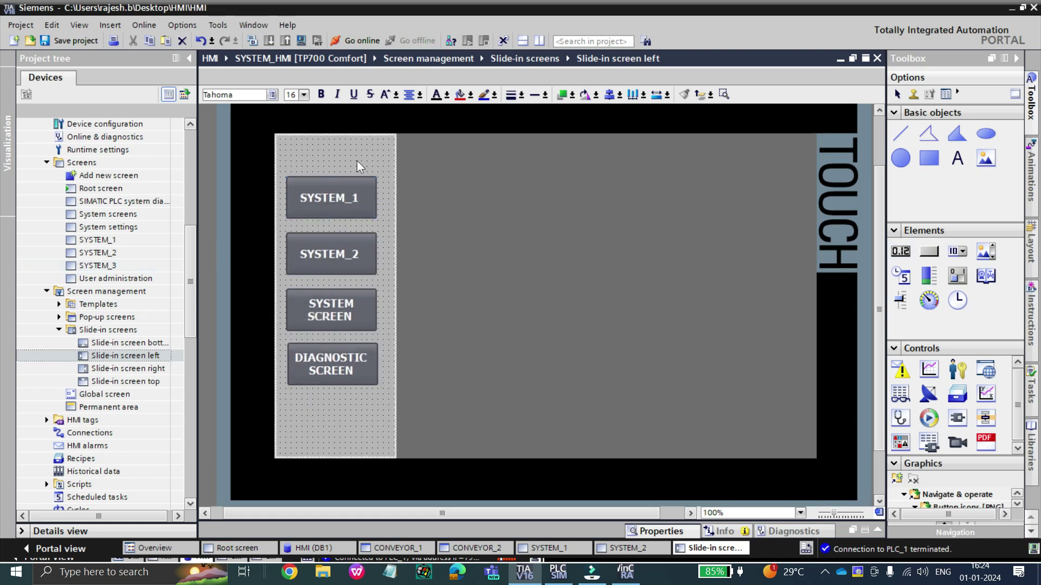
left_click(357, 161)
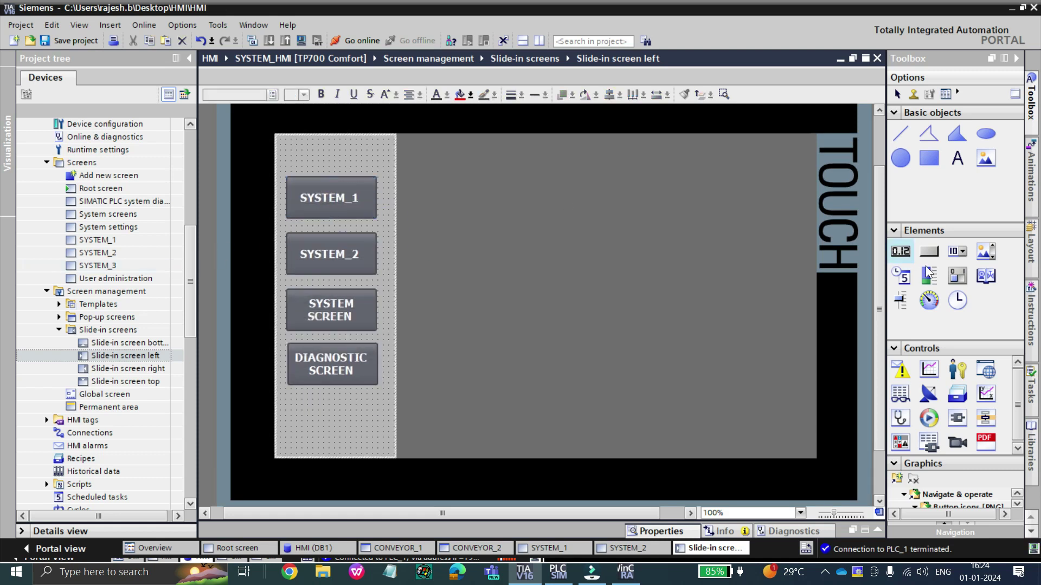
Step: Place a text field above the SYSTEM_1 button with the text MENU
left_click(957, 157)
left_click(301, 148)
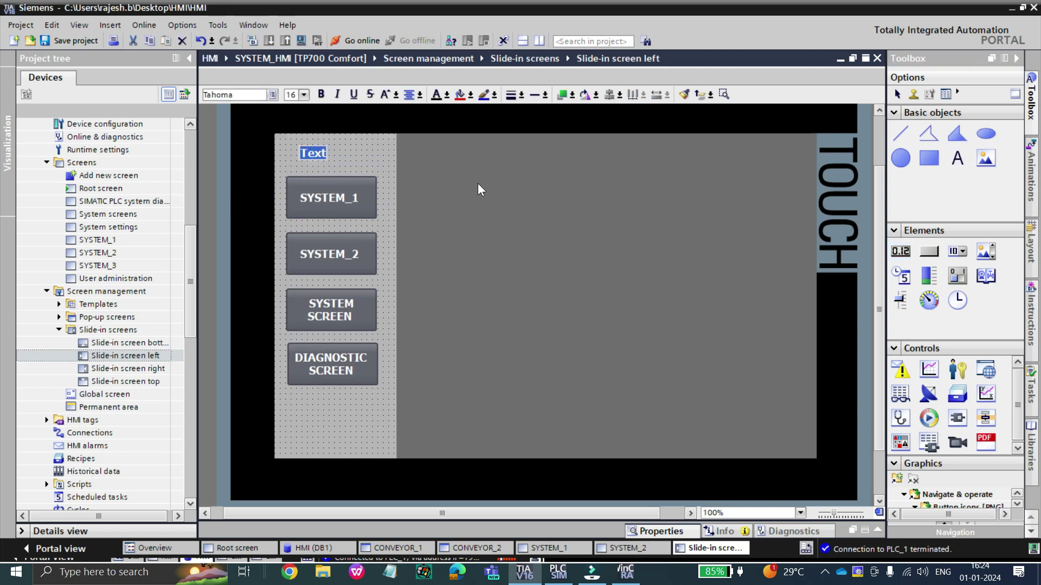
type("MENU")
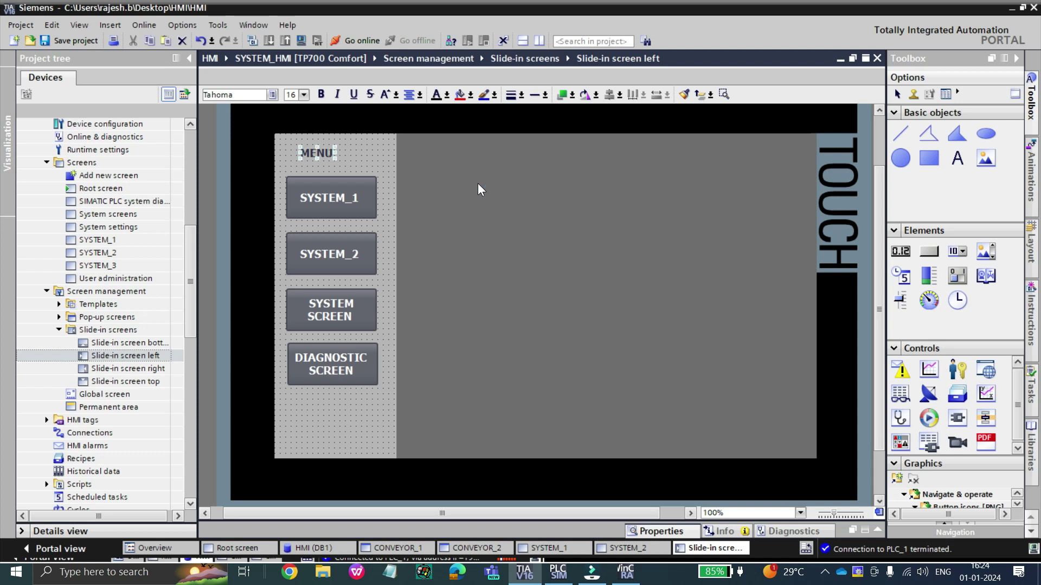
Step: Shift the MENU text slightly toward the middle, draw a header rectangle across the slide-in screen's upper edge and send it to the back
left_click_drag(325, 154, 339, 156)
left_click(929, 158)
left_click_drag(276, 134, 396, 160)
right_click(357, 159)
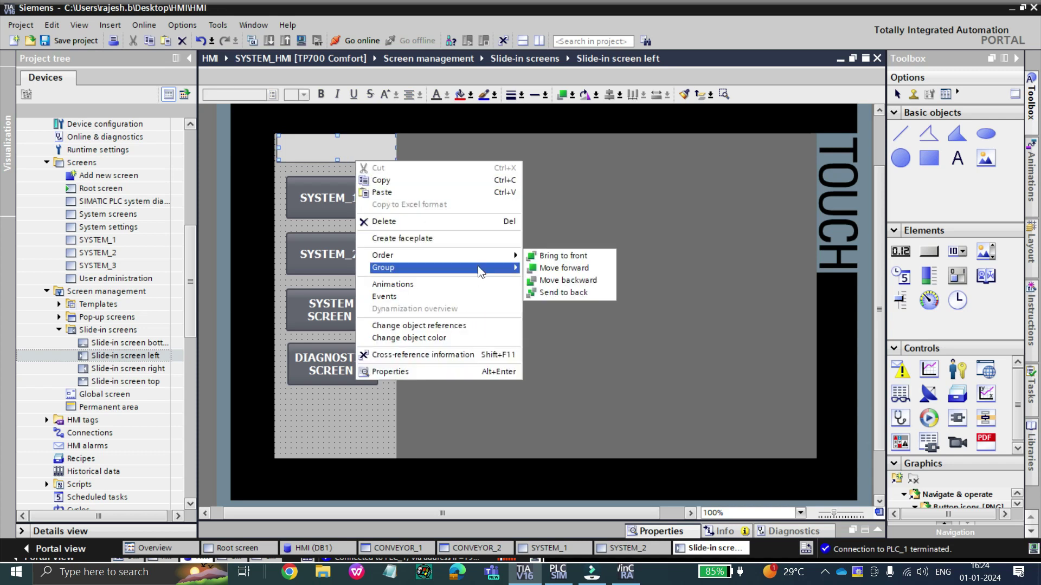
left_click(563, 292)
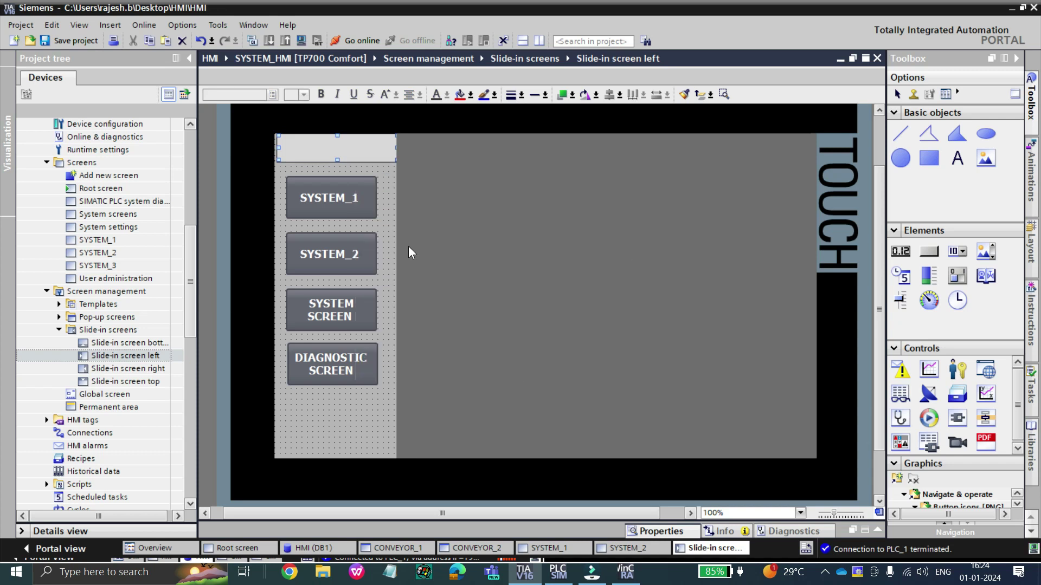
Step: Move the MENU text slightly upward within the header rectangle
left_click(338, 150)
left_click_drag(338, 151, 339, 143)
double_click(350, 145)
key("Escape")
left_click(341, 249)
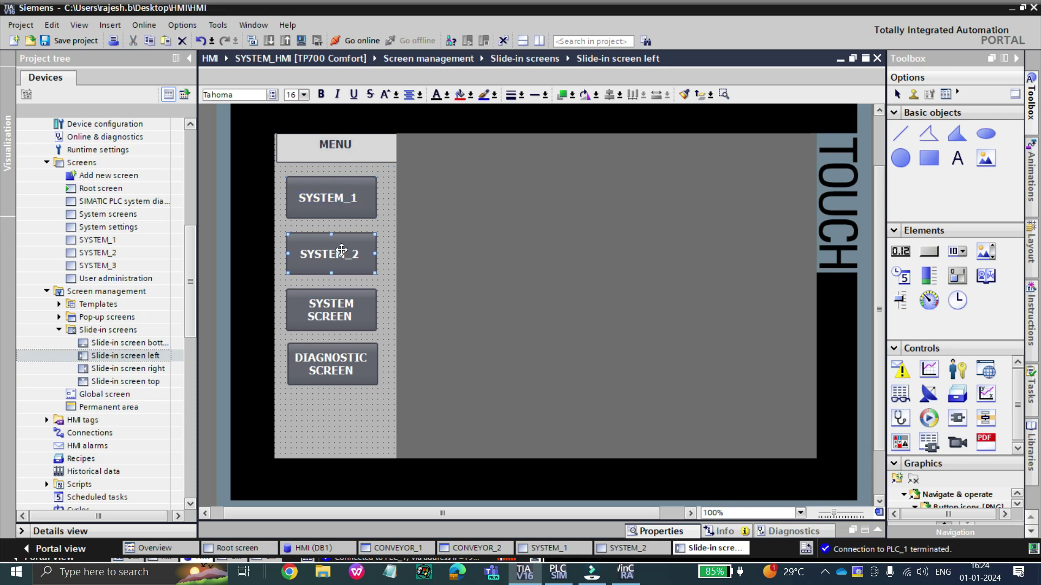
left_click(350, 299)
left_click(350, 299)
left_click(356, 371)
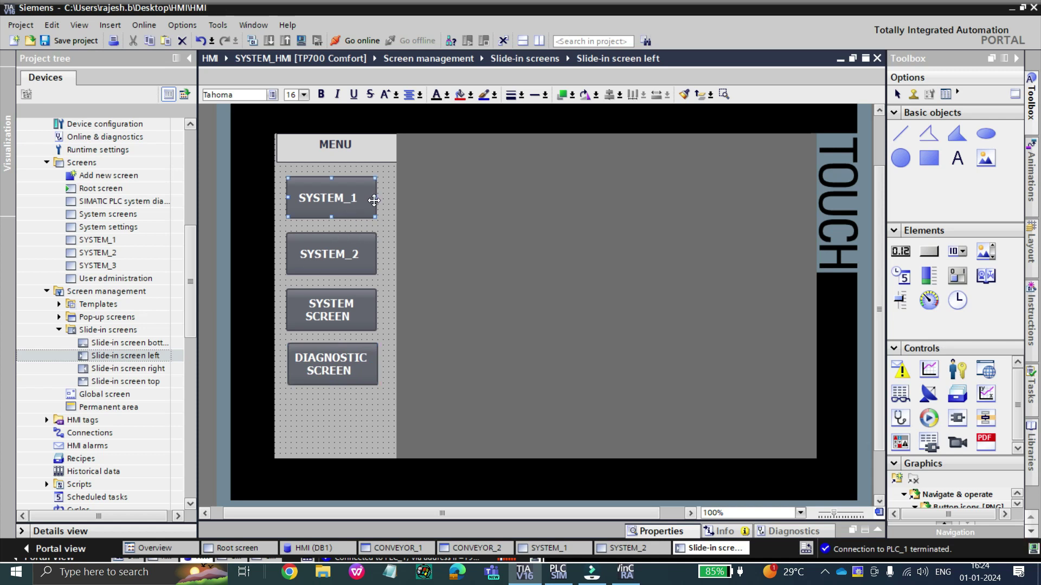
Step: Add the ActivateScreen function to the Press event of the SYSTEM_1 button
right_click(367, 195)
left_click(439, 414)
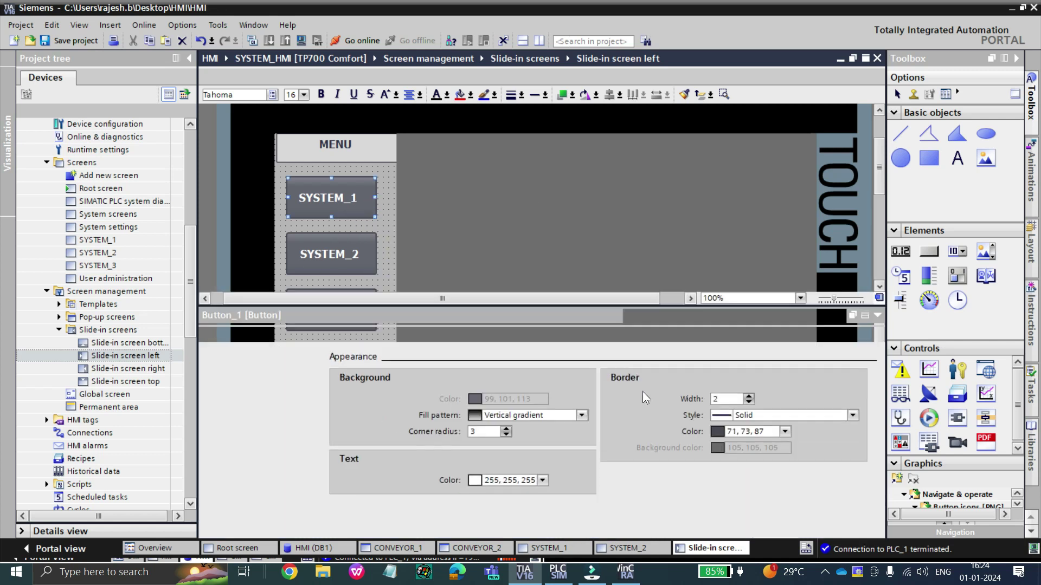
left_click(363, 335)
left_click(399, 385)
type("AC")
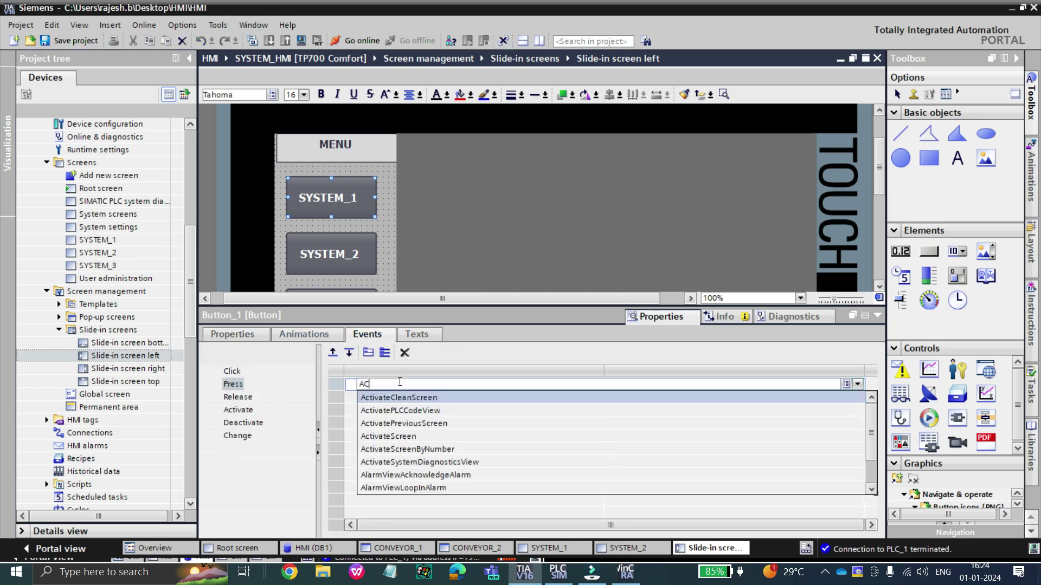
type("TIVA")
left_click(399, 437)
Step: Set SYSTEM_1 as the screen name for the SYSTEM_1 button's ActivateScreen function
left_click(730, 396)
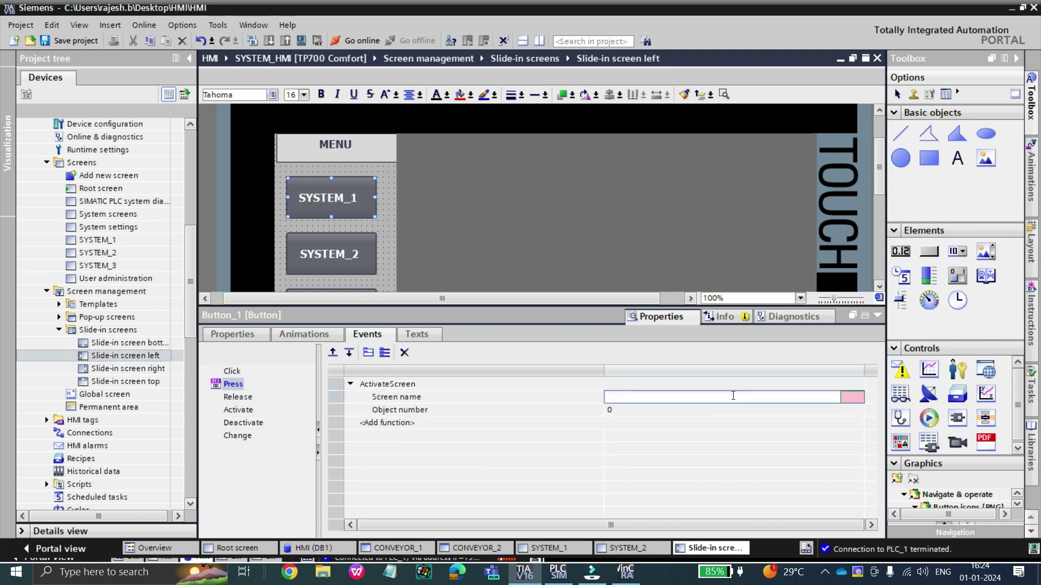
type("S")
left_click(452, 451)
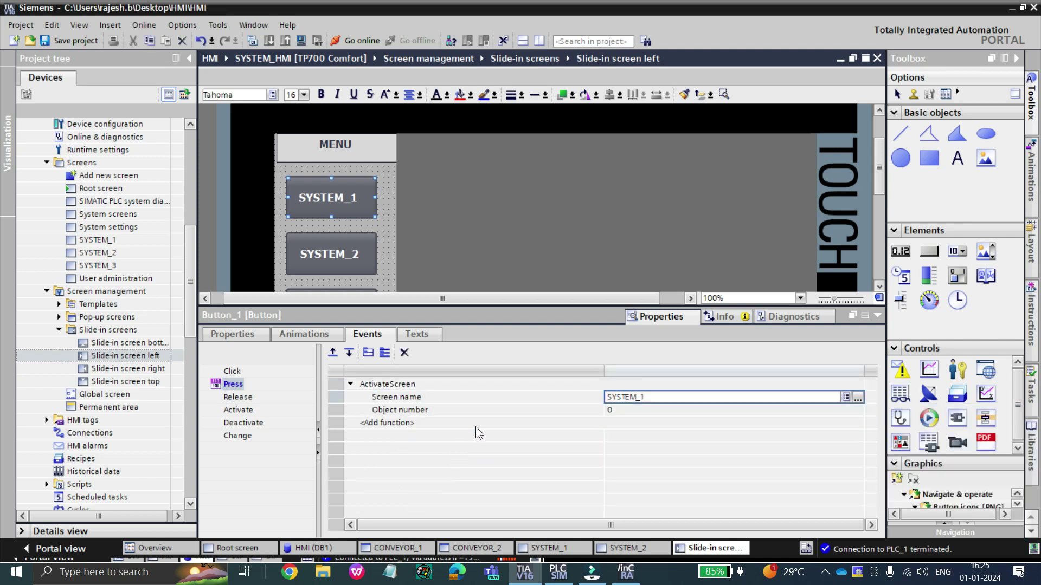
left_click(740, 382)
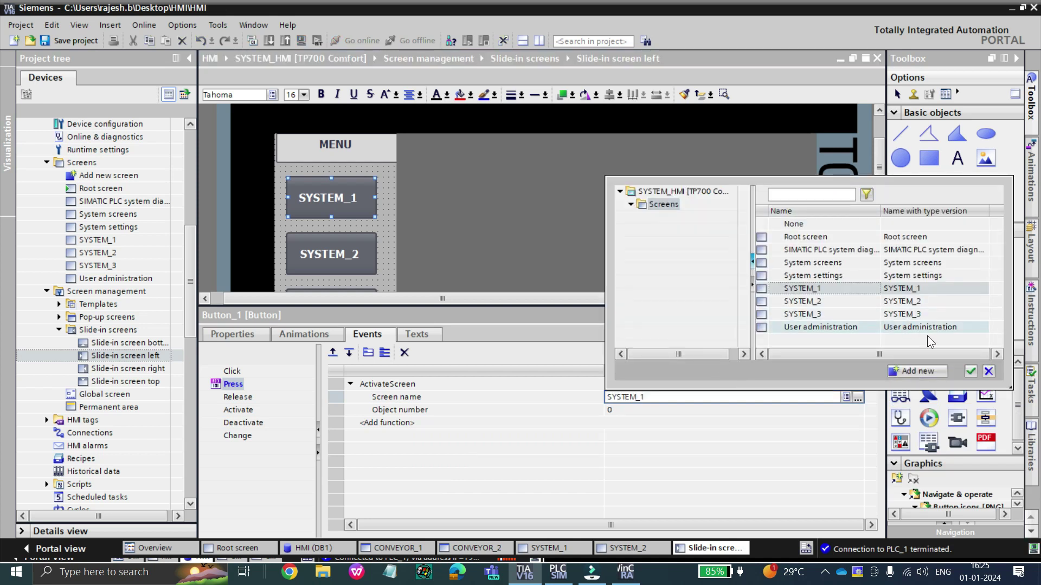
left_click(970, 371)
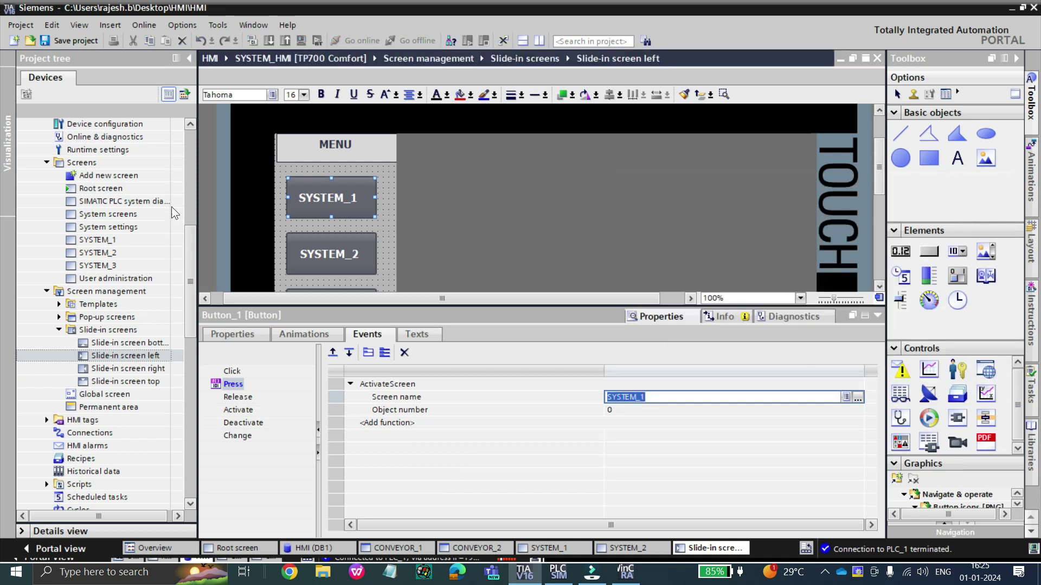
Step: Copy the SYSTEM_1 button's ActivateScreen function to the SYSTEM_2 button's Press event and change its screen name to SYSTEM_2
left_click(329, 244)
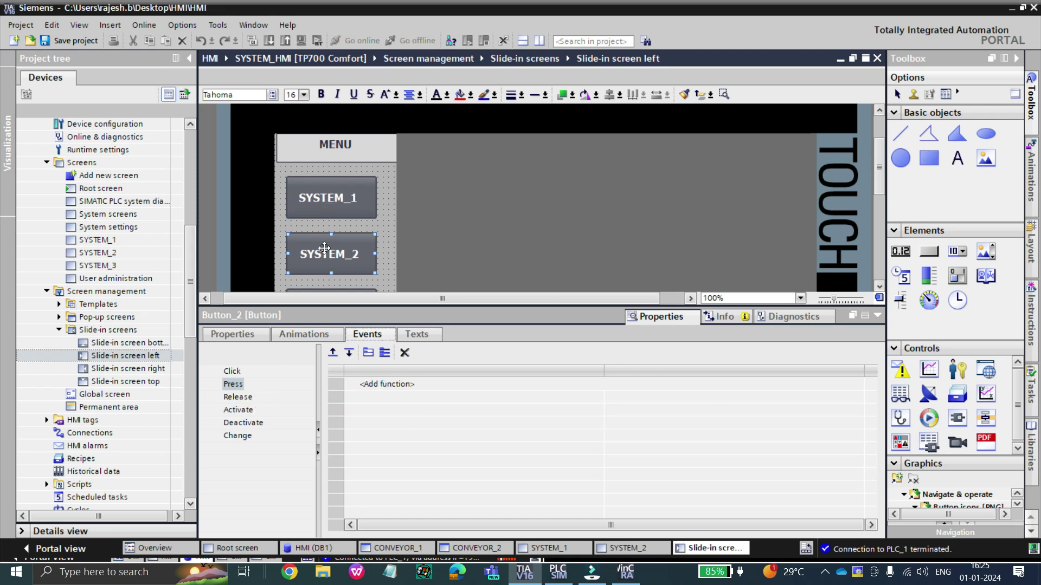
left_click(332, 193)
left_click(238, 386)
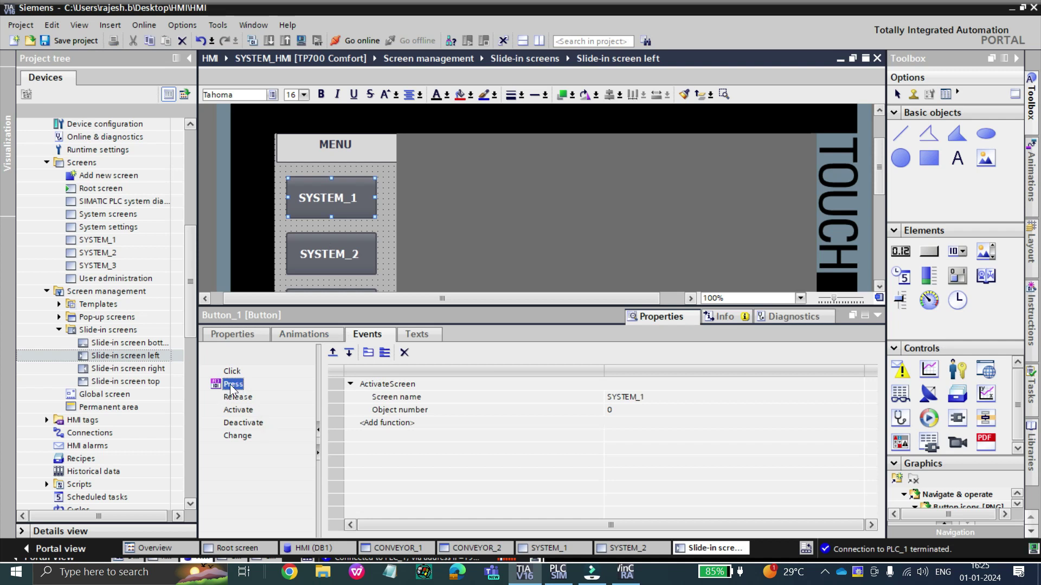
left_click(331, 255)
left_click(233, 386)
left_click(720, 399)
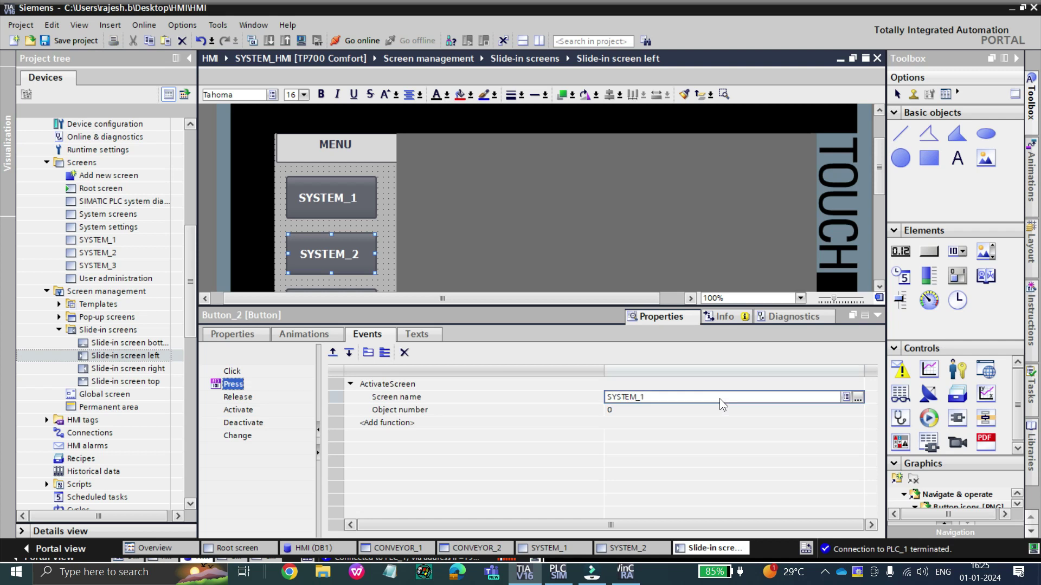
left_click(731, 394)
type("2")
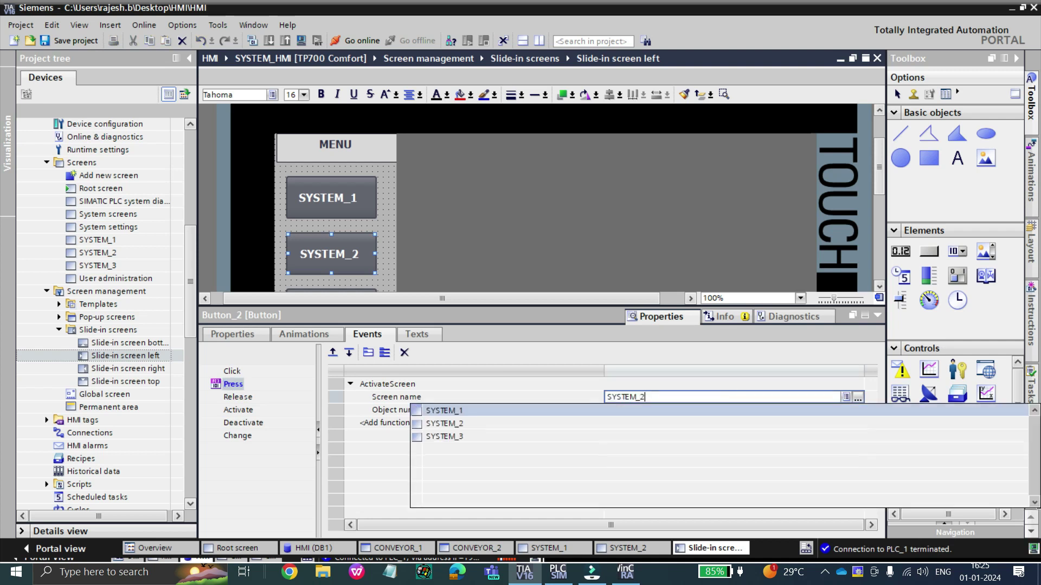
left_click(437, 409)
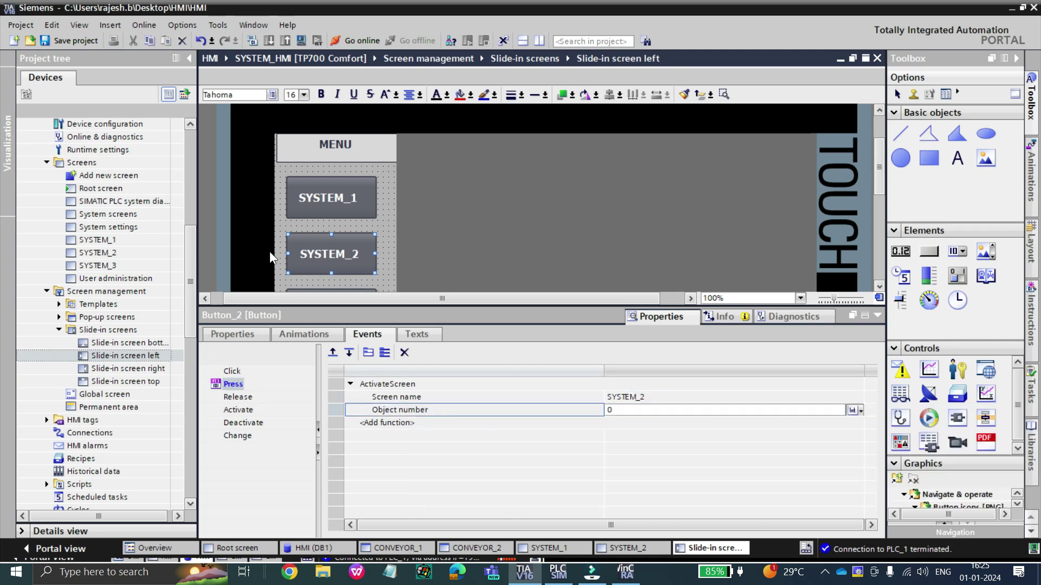
Step: Paste the ActivateScreen function into the SYSTEM SCREEN button's Press event and set its screen name to System screens
scroll(342, 251, "down", 3)
left_click(339, 239)
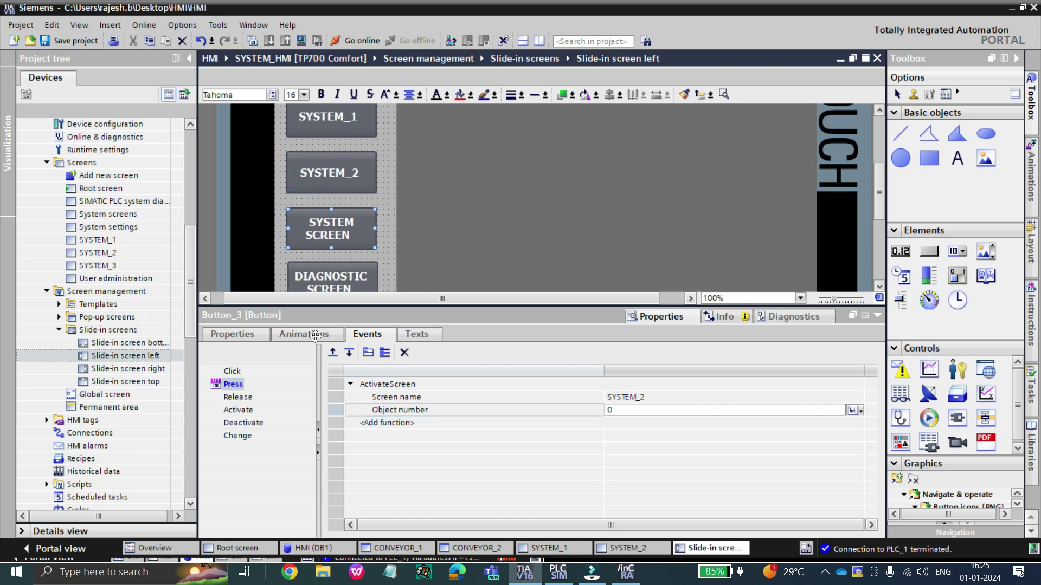
left_click(235, 383)
left_click(694, 398)
left_click(858, 398)
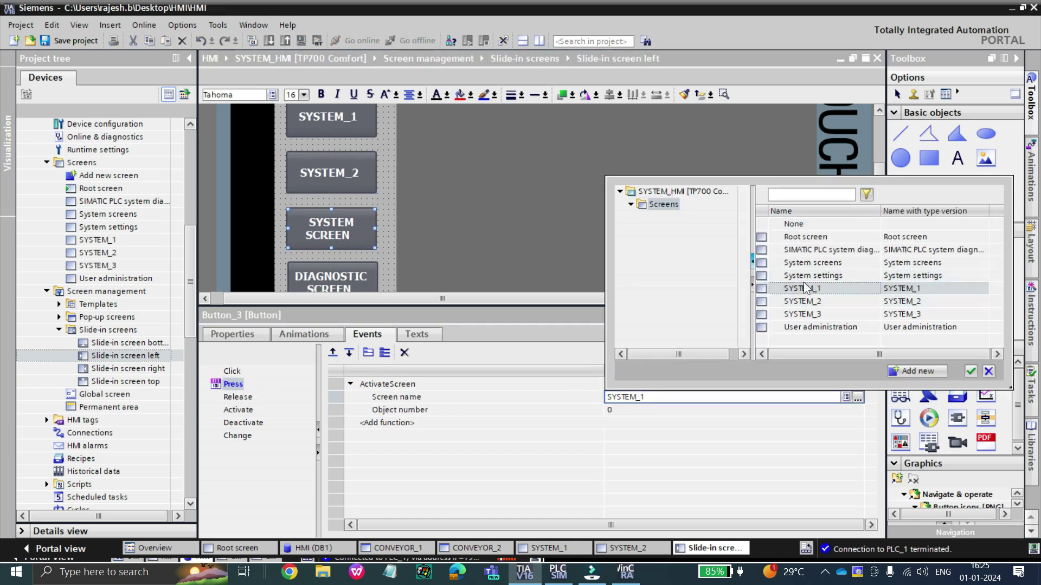
double_click(825, 264)
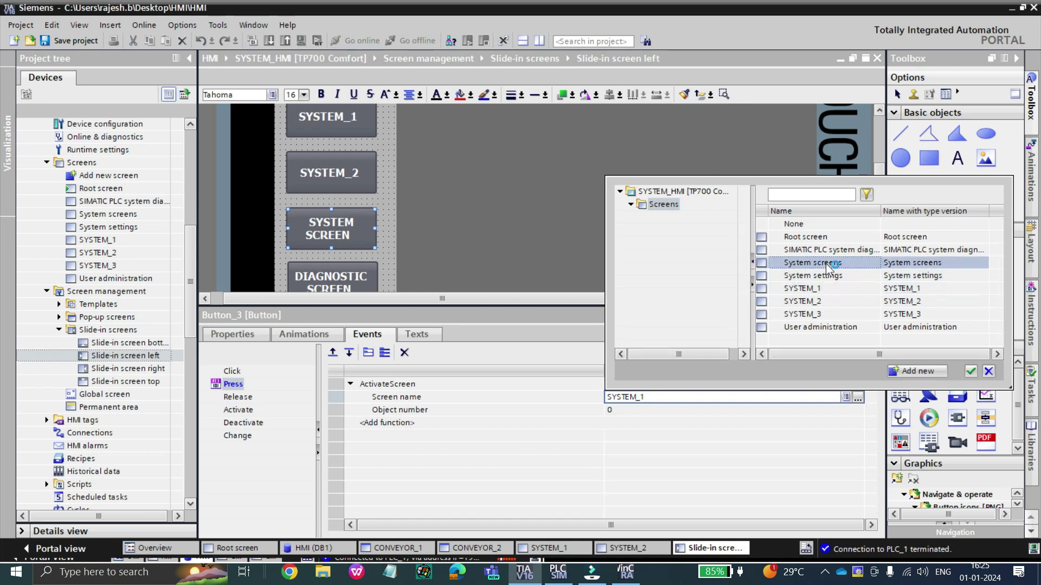
Step: Paste the ActivateScreen function into the DIAGNOSTIC SCREEN button's Press event and choose the SIMATIC PLC system diagnostics screen
left_click(292, 274)
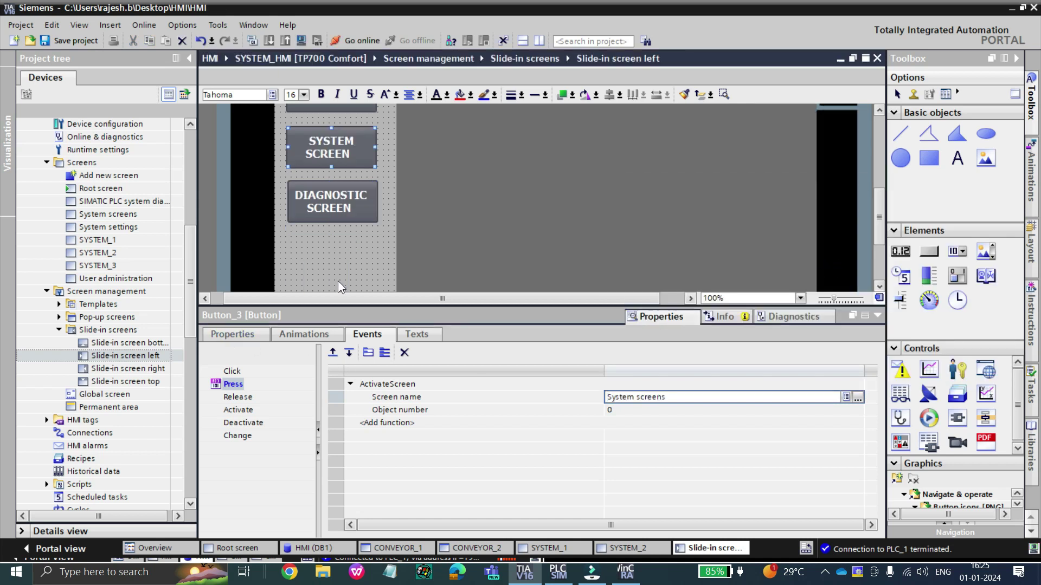
left_click(239, 382)
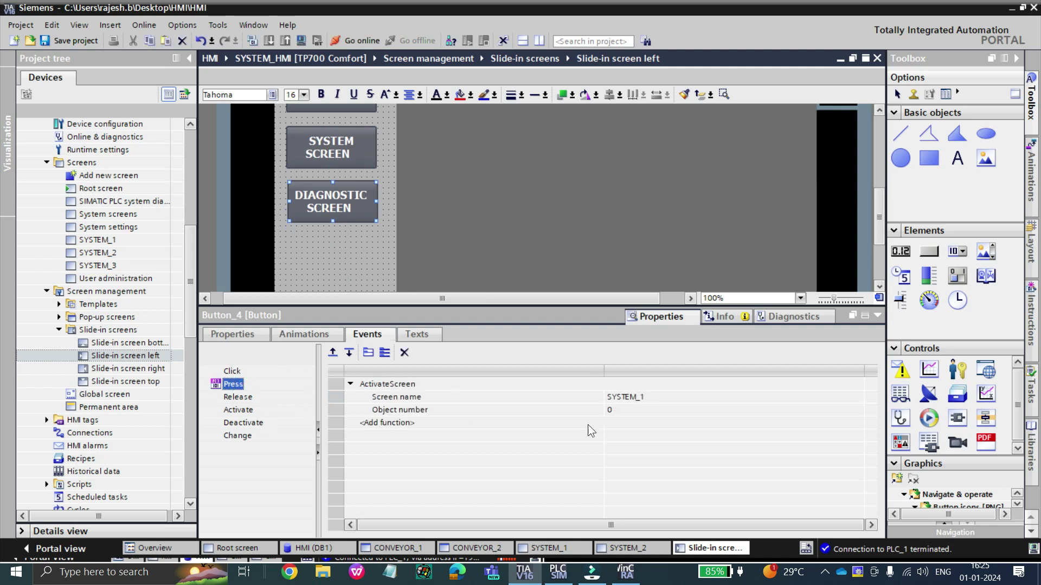
left_click(699, 397)
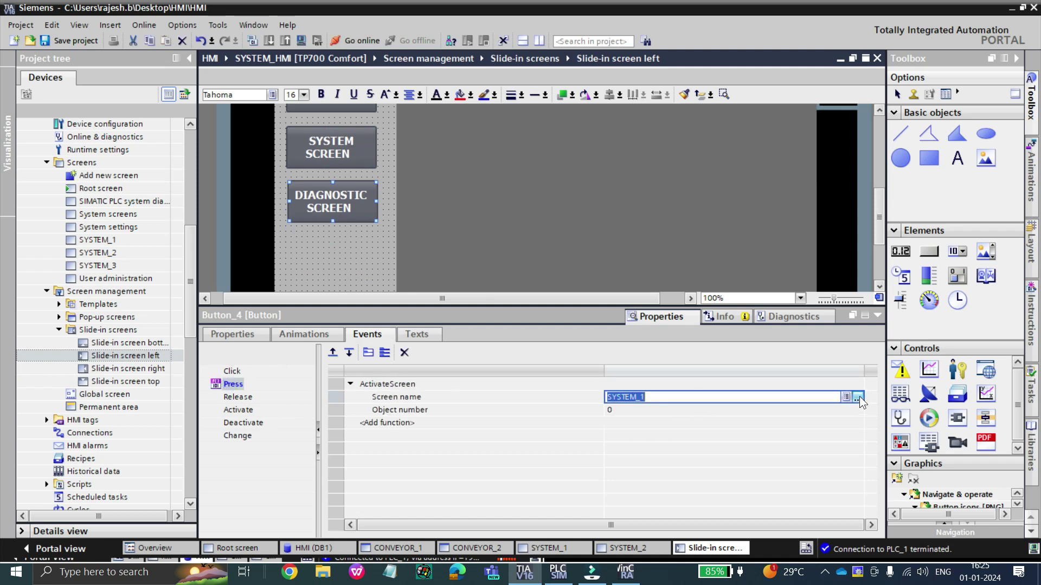
left_click(857, 398)
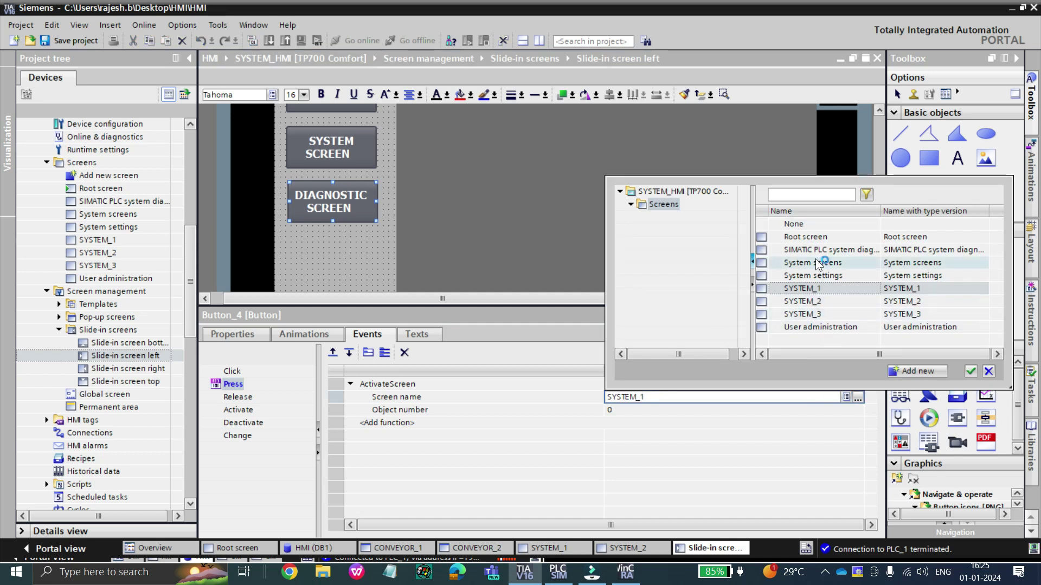
double_click(844, 248)
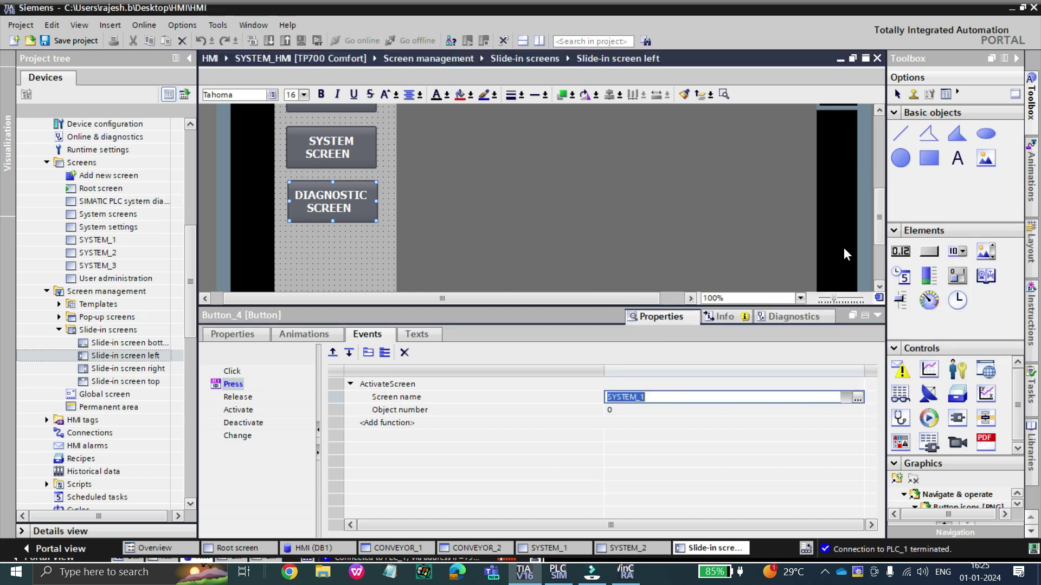
Step: Relabel the SYSTEM SCREEN button as USER SCREEN
left_click(341, 152)
double_click(347, 152)
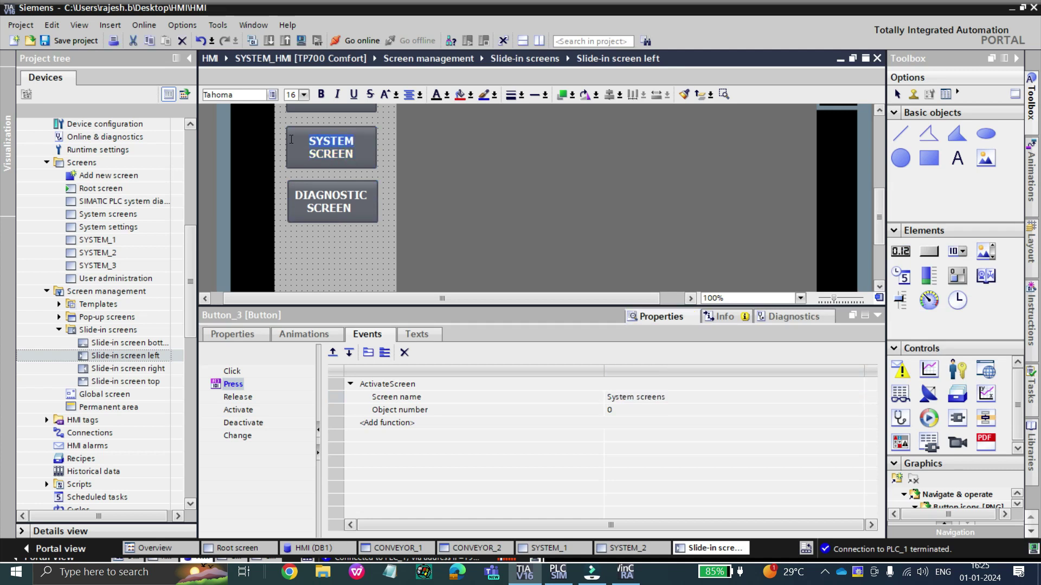
type("u")
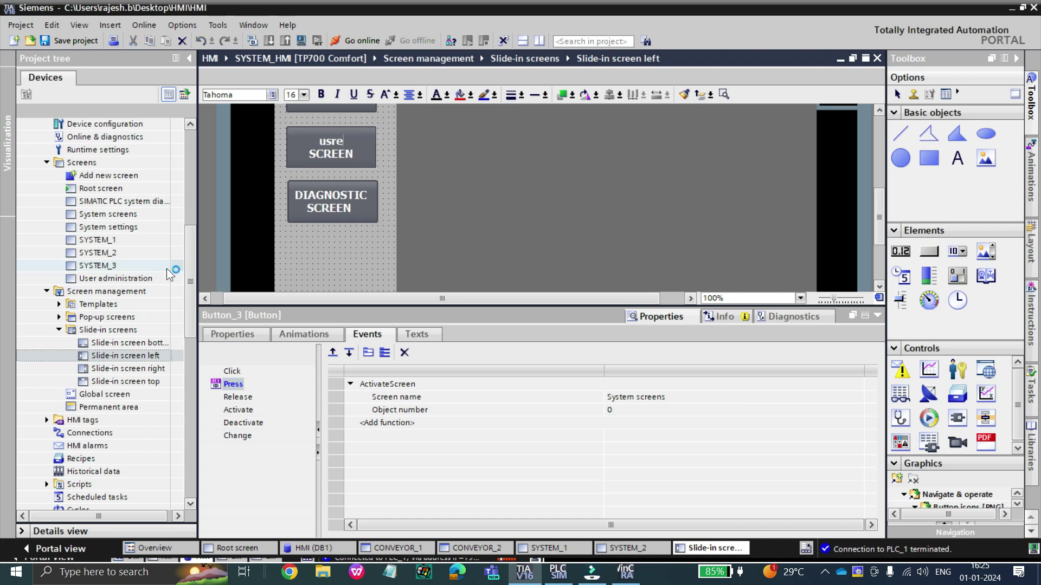
type("ser")
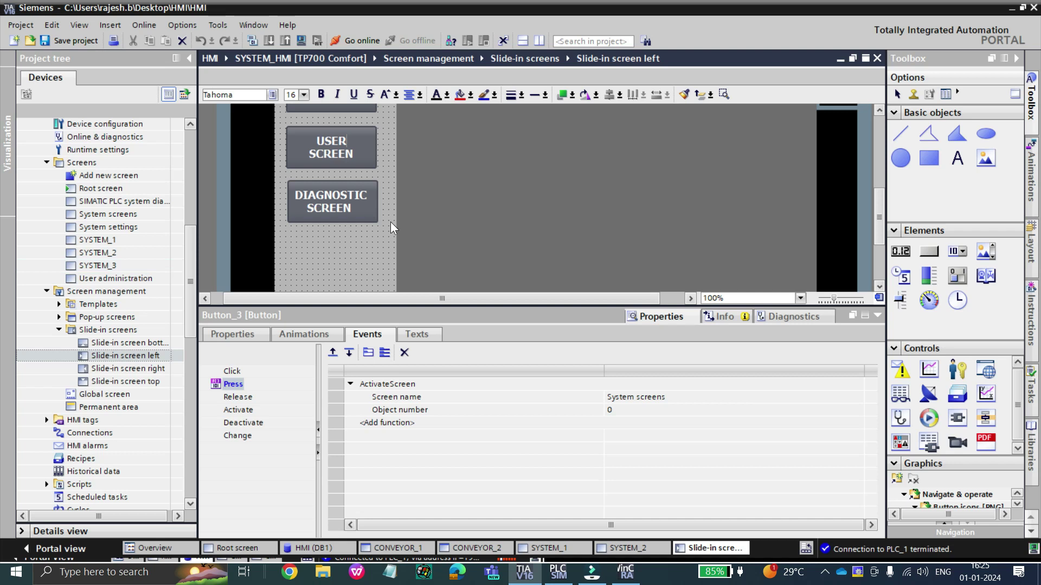
Step: Set the USER SCREEN button's ActivateScreen function to open the User administration screen
left_click(385, 180)
left_click(640, 402)
left_click(858, 398)
left_click(835, 328)
double_click(833, 328)
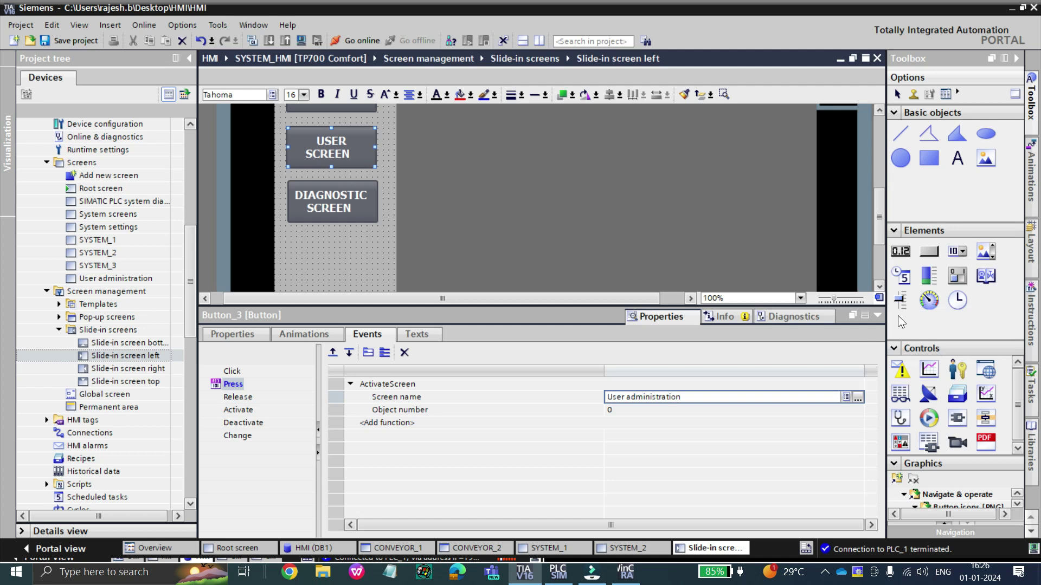
Step: Narrow the header rectangle behind the MENU text slightly so it fits the slide-in screen's width
left_click(877, 315)
scroll(333, 231, "up", 2)
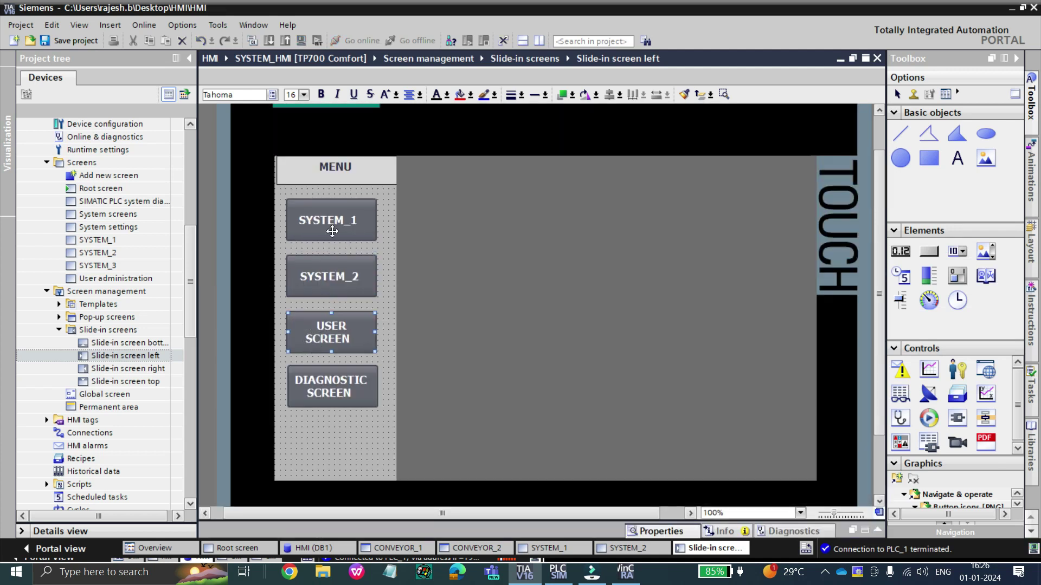
left_click(378, 180)
left_click_drag(393, 171, 391, 172)
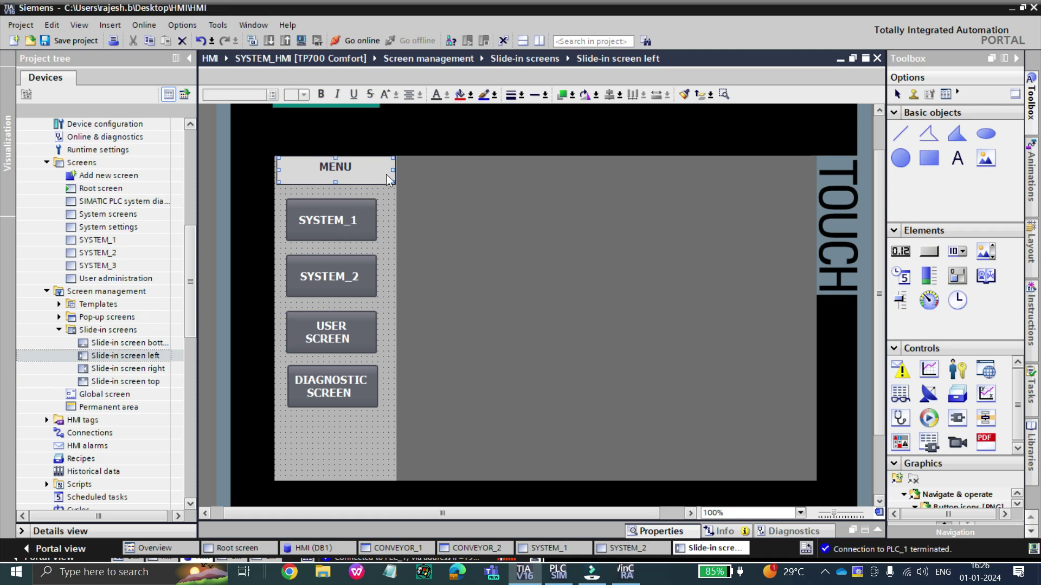
Step: Set the header rectangle's background color to cyan (0, 255, 255)
right_click(383, 171)
left_click(422, 380)
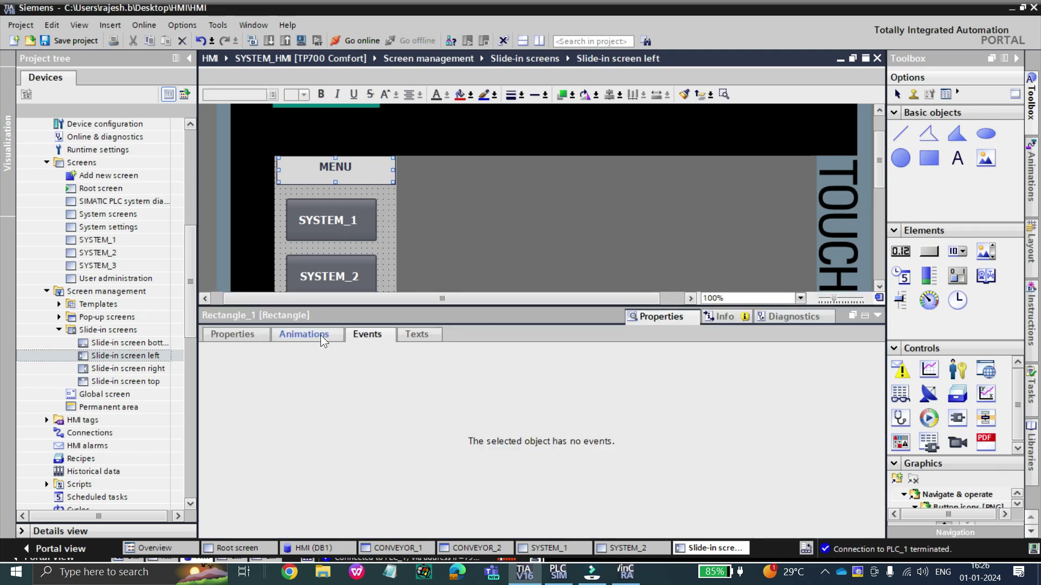
left_click(305, 336)
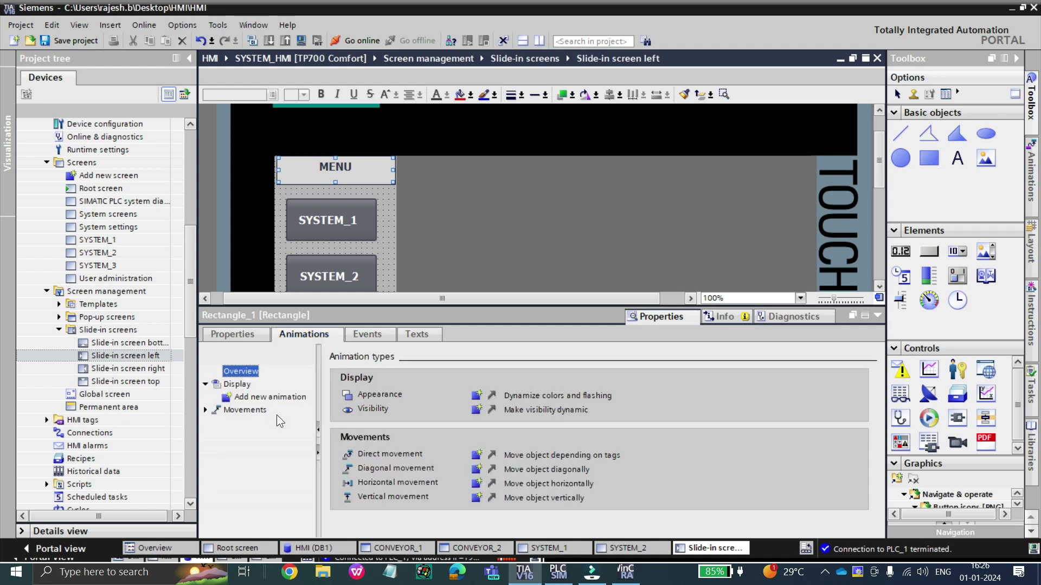
left_click(244, 337)
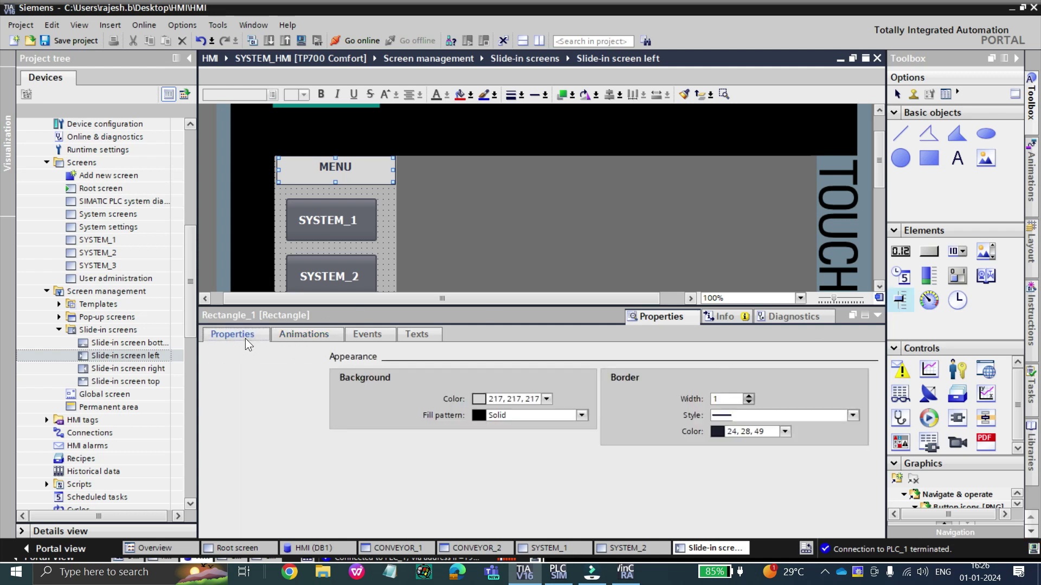
left_click(547, 399)
left_click(524, 446)
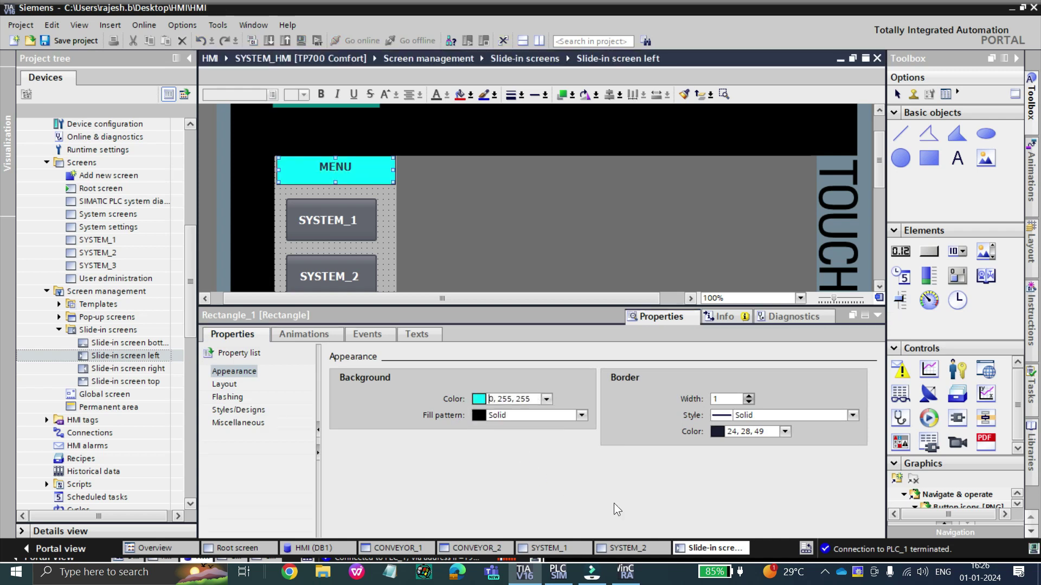
left_click(878, 316)
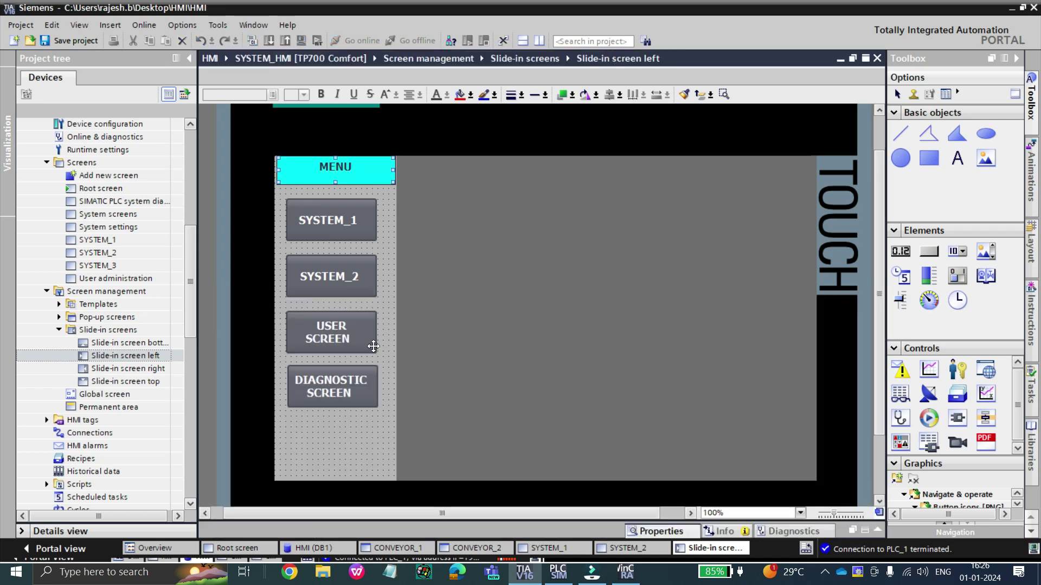
left_click(385, 304)
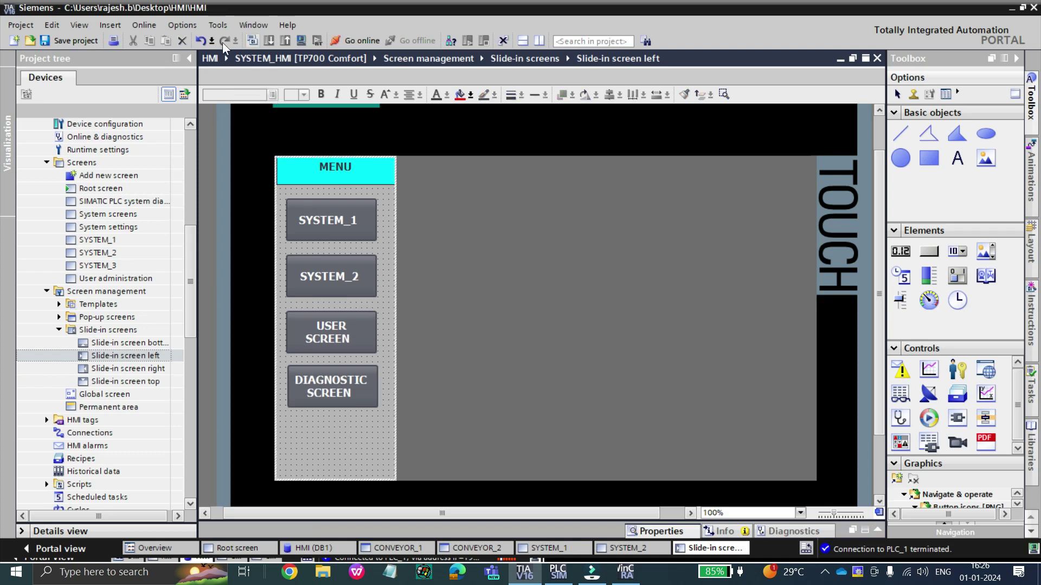
Step: Save the project, run the HMI simulation and dismiss the active system events window to check the Root screen
left_click(87, 39)
left_click(303, 39)
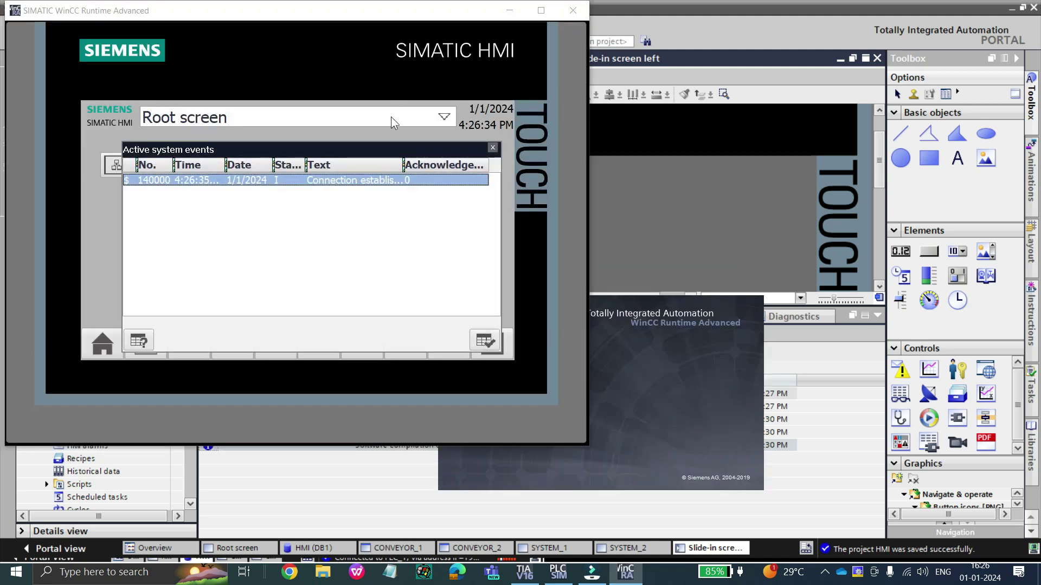
left_click(492, 148)
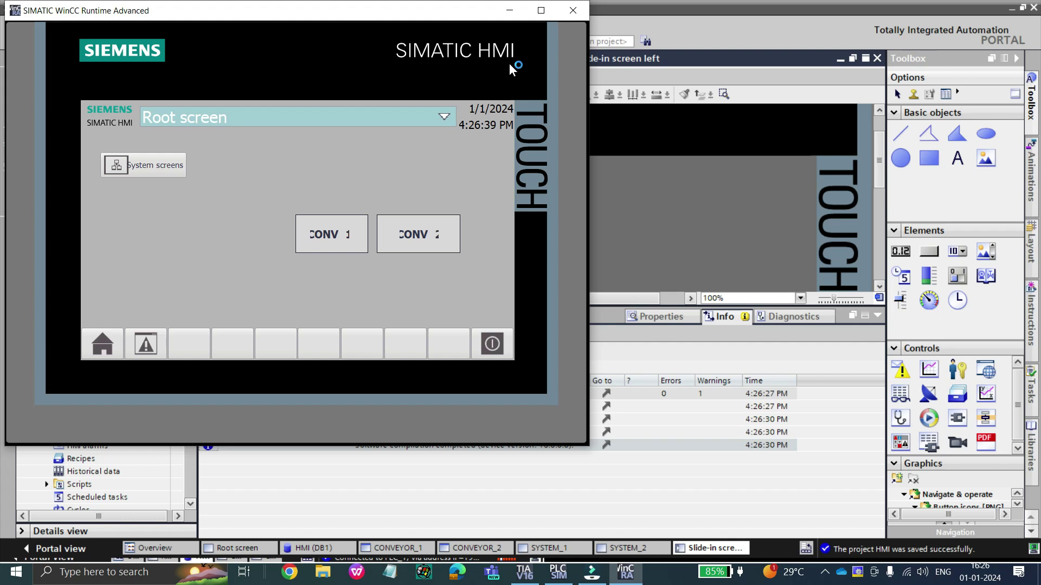
left_click(515, 18)
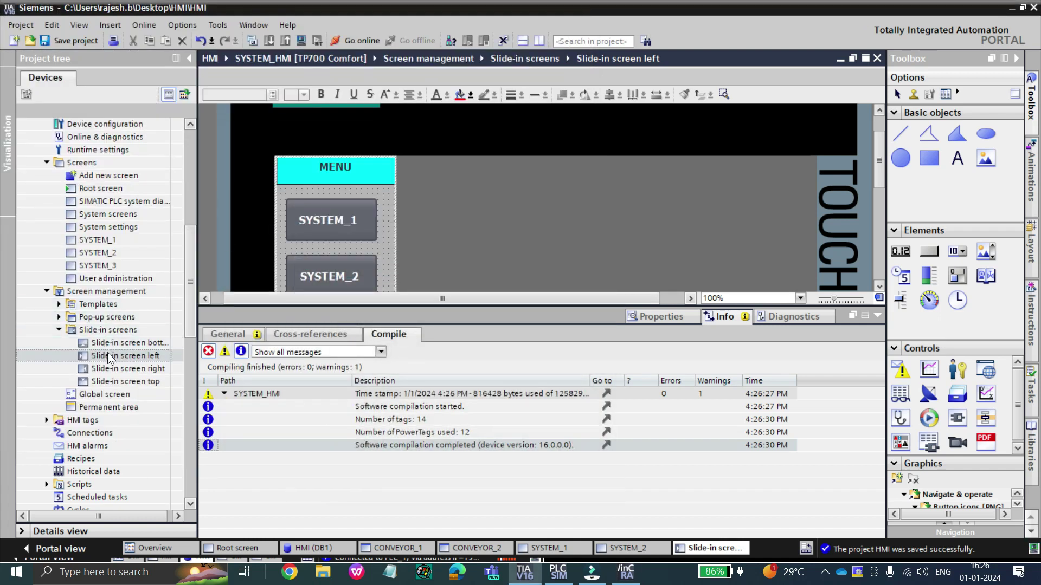
Step: Enable the left slide-in screen in its properties, keeping its handle visibility on Hide handle automatically
left_click(108, 354)
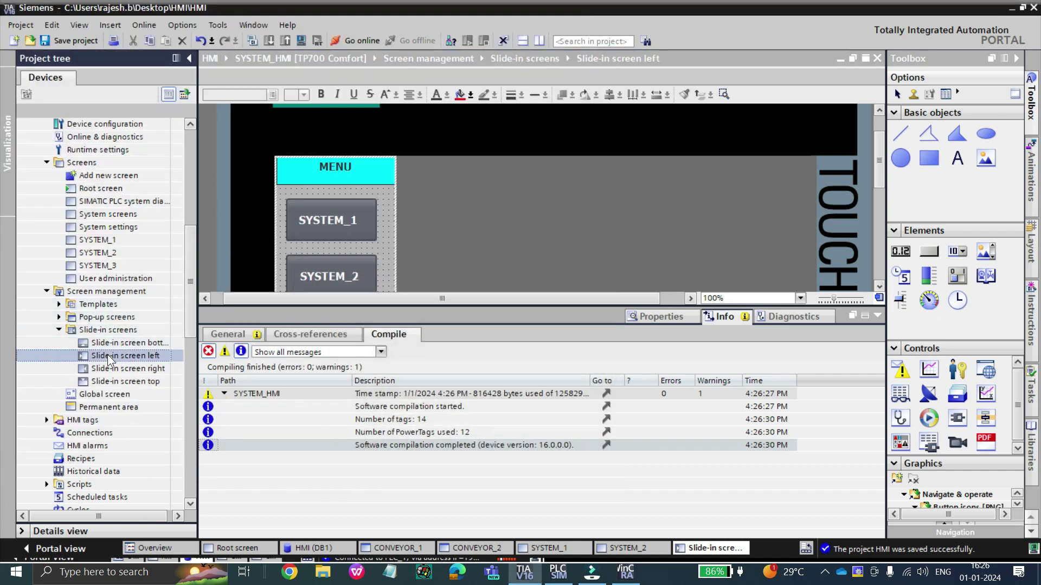
right_click(145, 360)
left_click(193, 490)
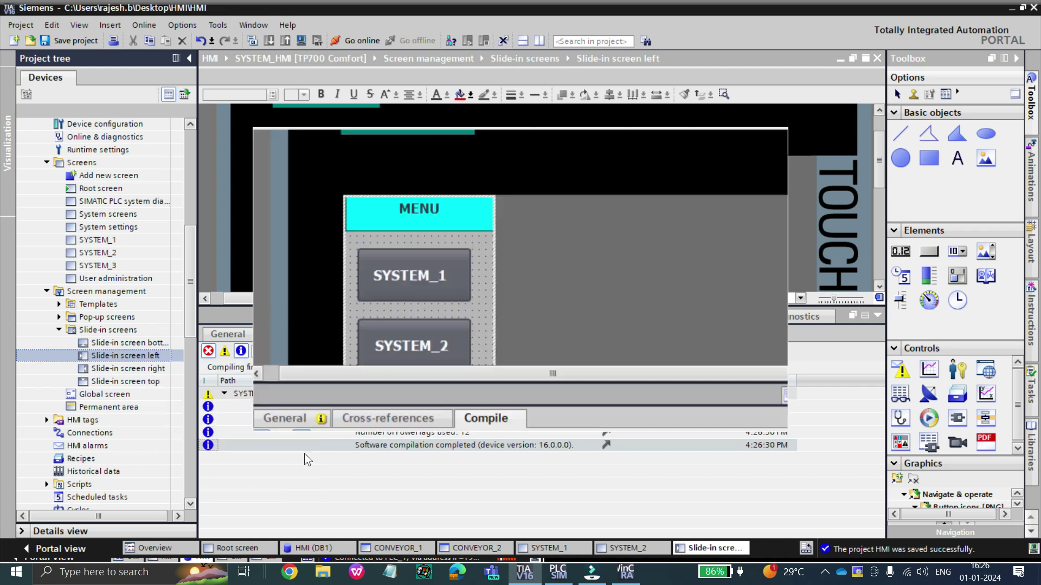
left_click(291, 197)
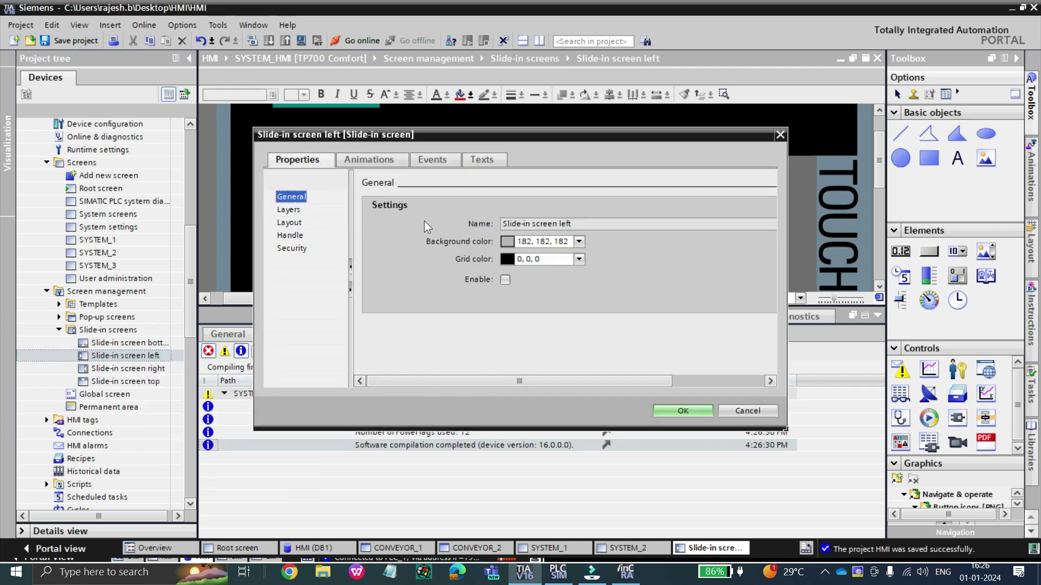
left_click(503, 282)
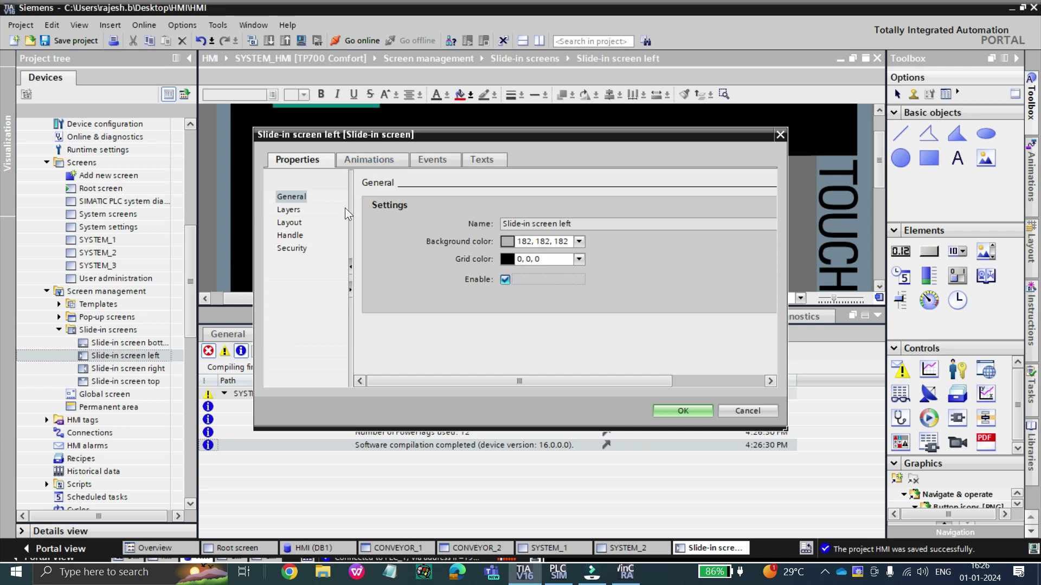
left_click(293, 236)
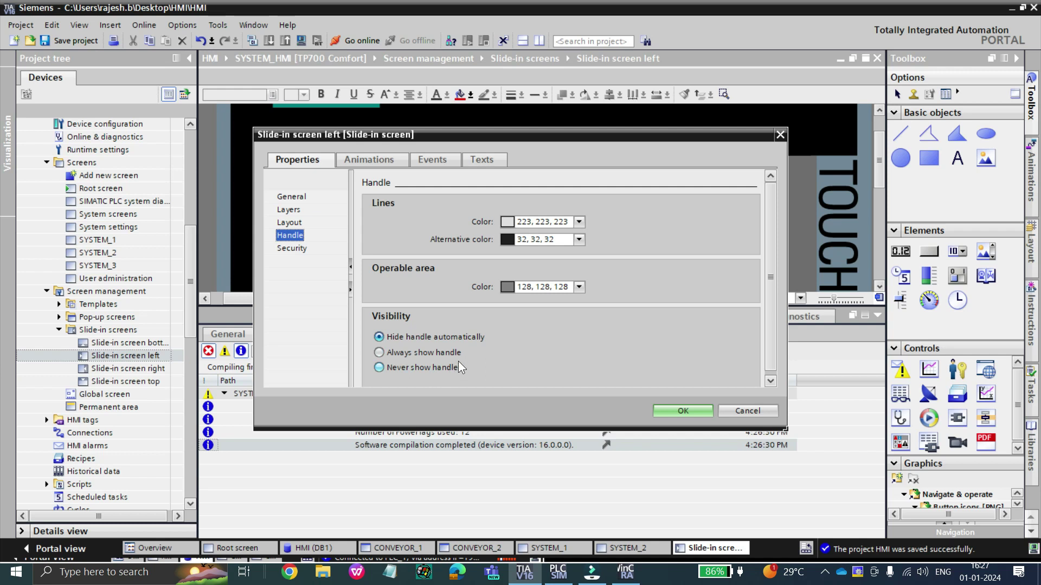
left_click(697, 411)
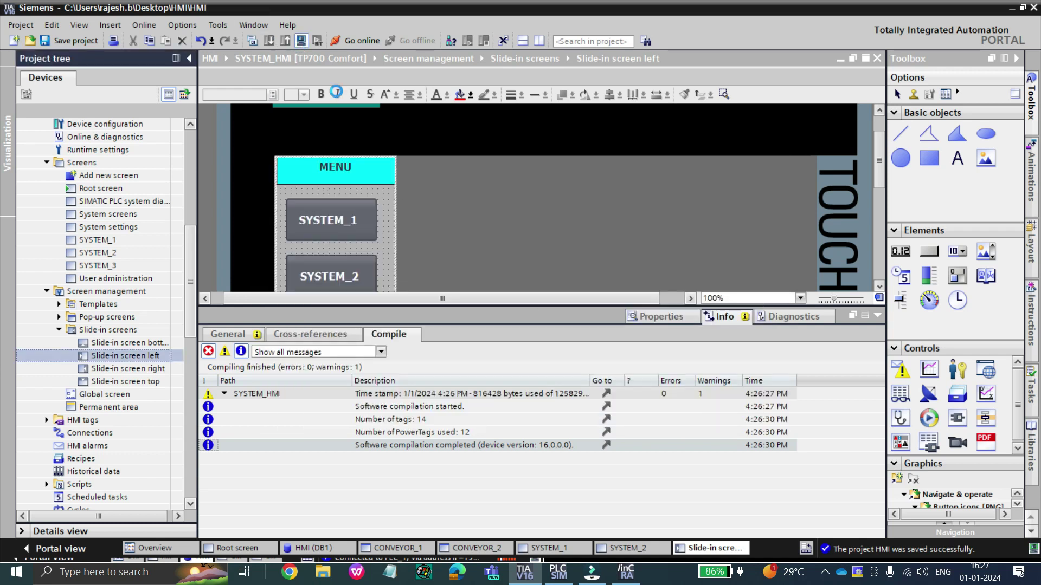
Step: Run the HMI simulation again and look for the left slide-in screen's handle on the Root screen
key("ctrl+b")
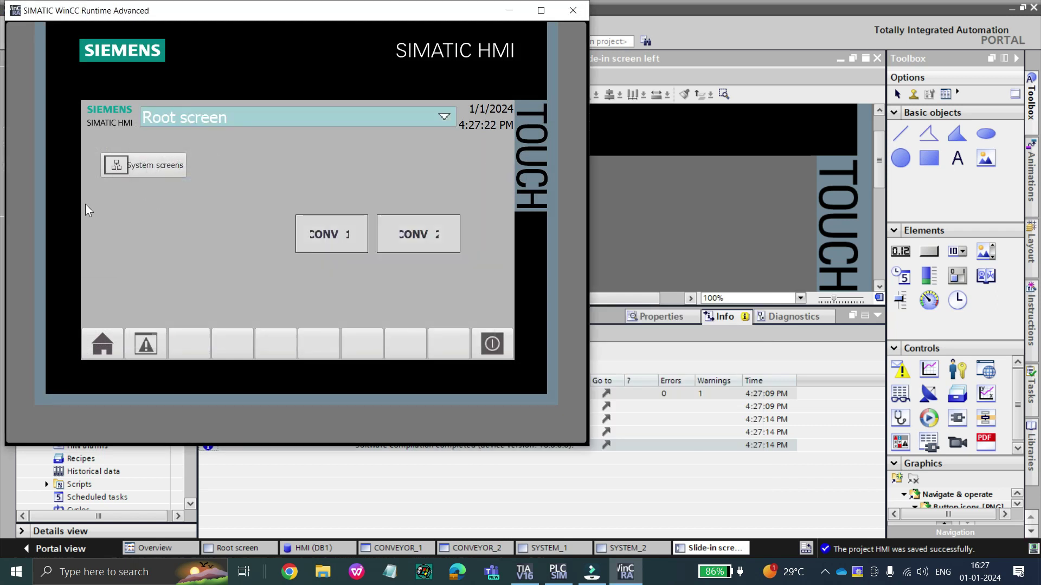
mouse_move(99, 232)
left_click_drag(463, 15, 871, 14)
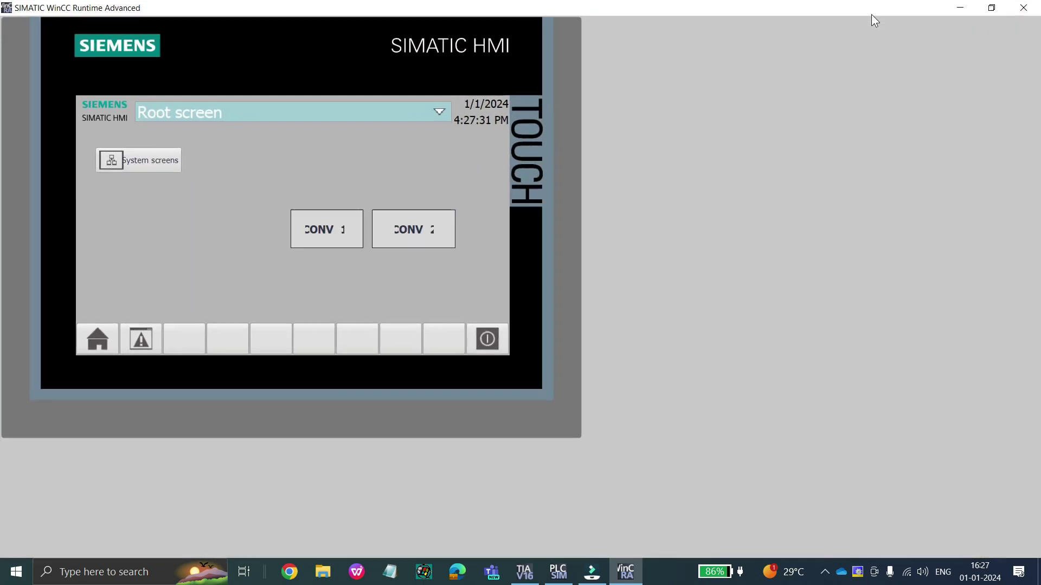
left_click(992, 7)
left_click(509, 10)
Step: Review the handle visibility settings in the left slide-in screen's properties
left_click(118, 356)
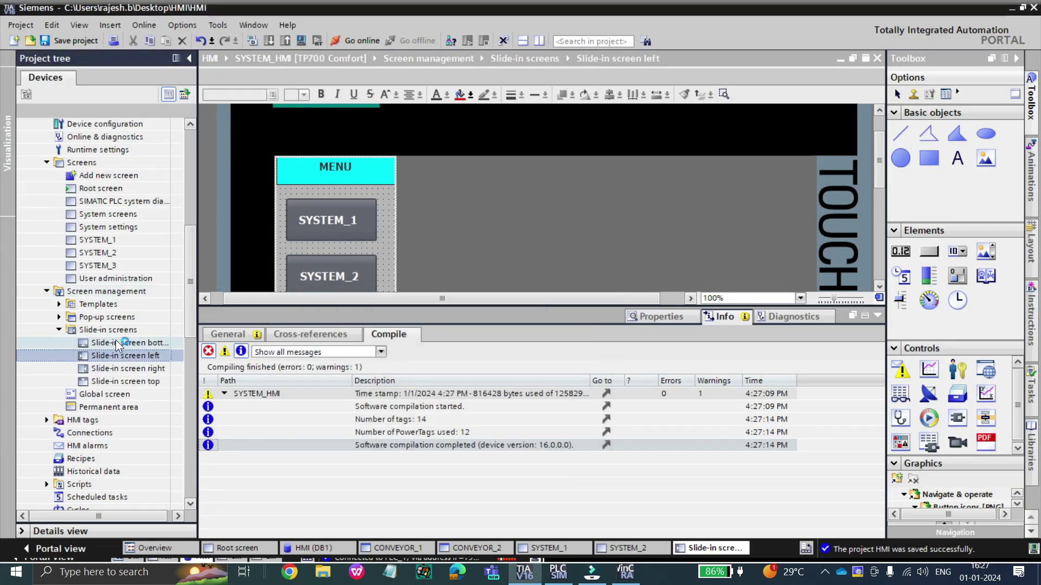
right_click(119, 353)
left_click(167, 484)
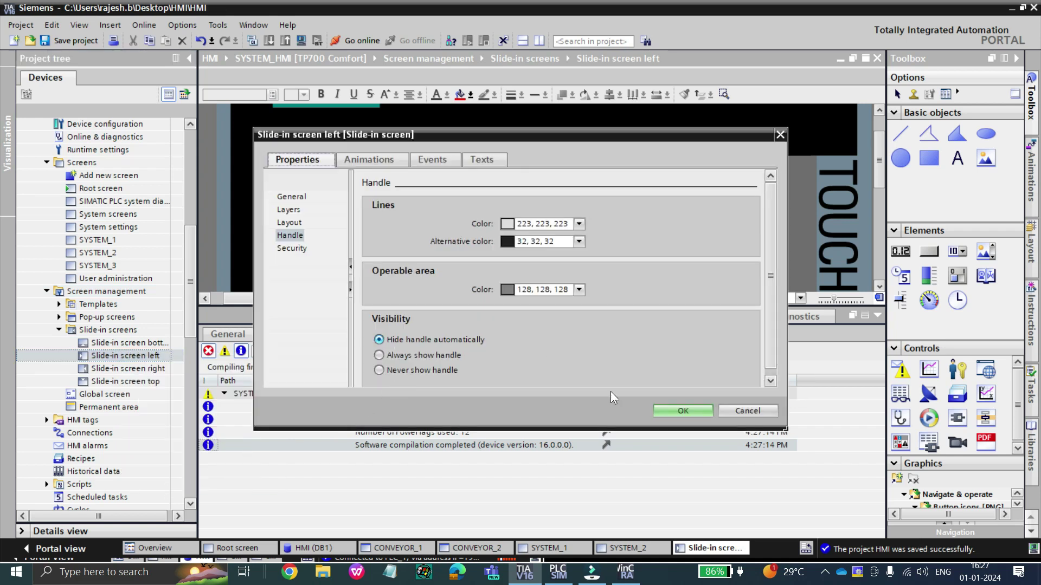
Step: Return to the running simulation, reveal the left slide-in menu and use it to open the SYSTEM_1 screen
left_click(626, 572)
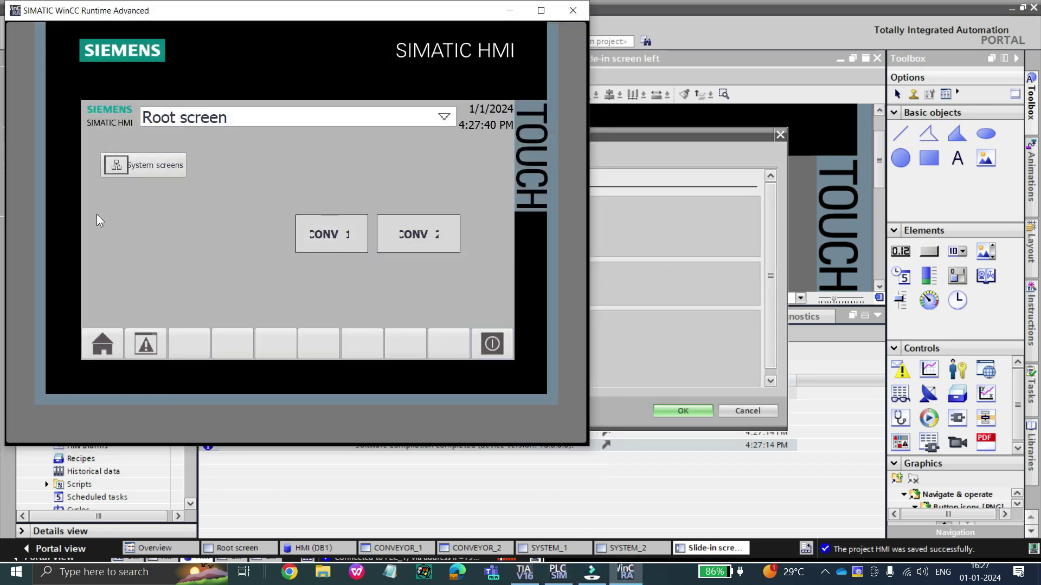
mouse_move(99, 192)
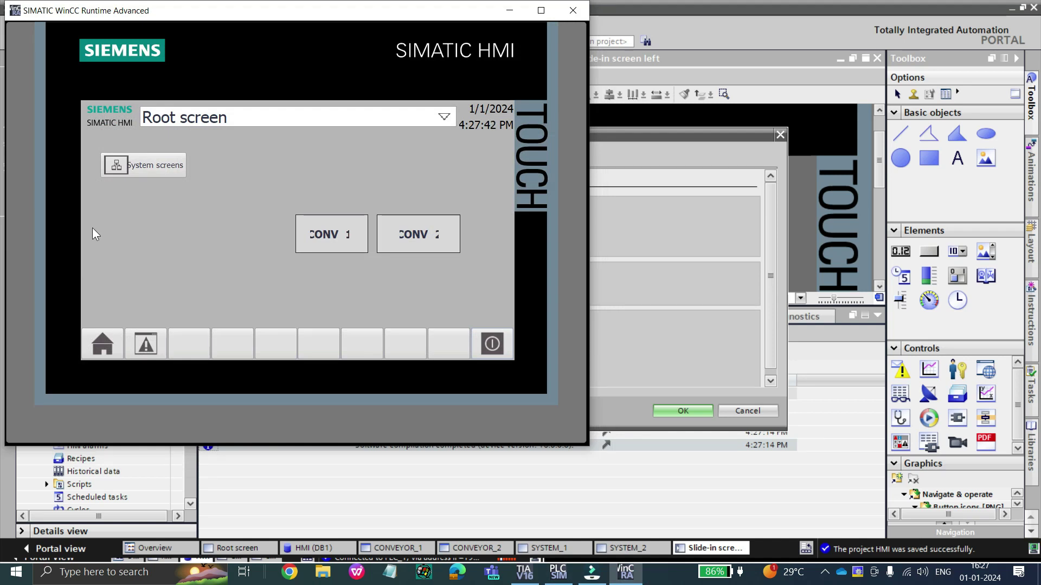
mouse_move(104, 247)
left_click(108, 227)
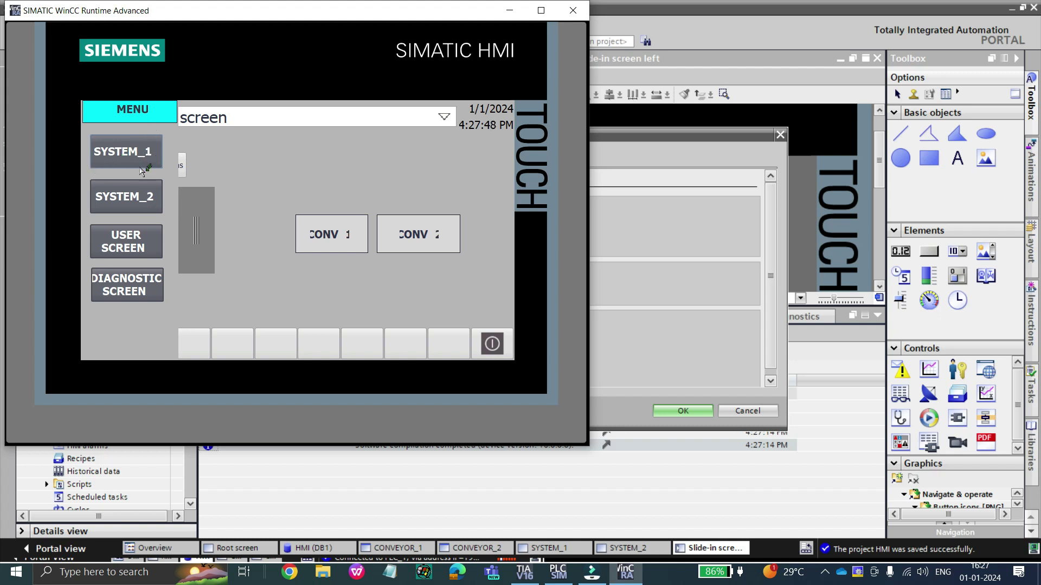
left_click(187, 202)
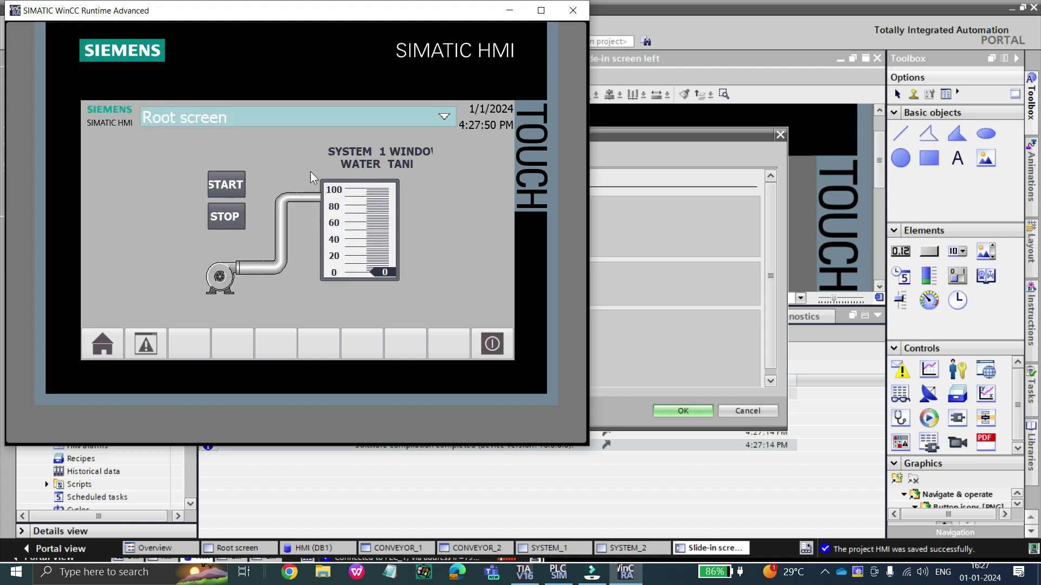
Step: Test the slide-in menu's SYSTEM_2, USER SCREEN and DIAGNOSTIC SCREEN buttons in the simulation
left_click(99, 221)
left_click(163, 208)
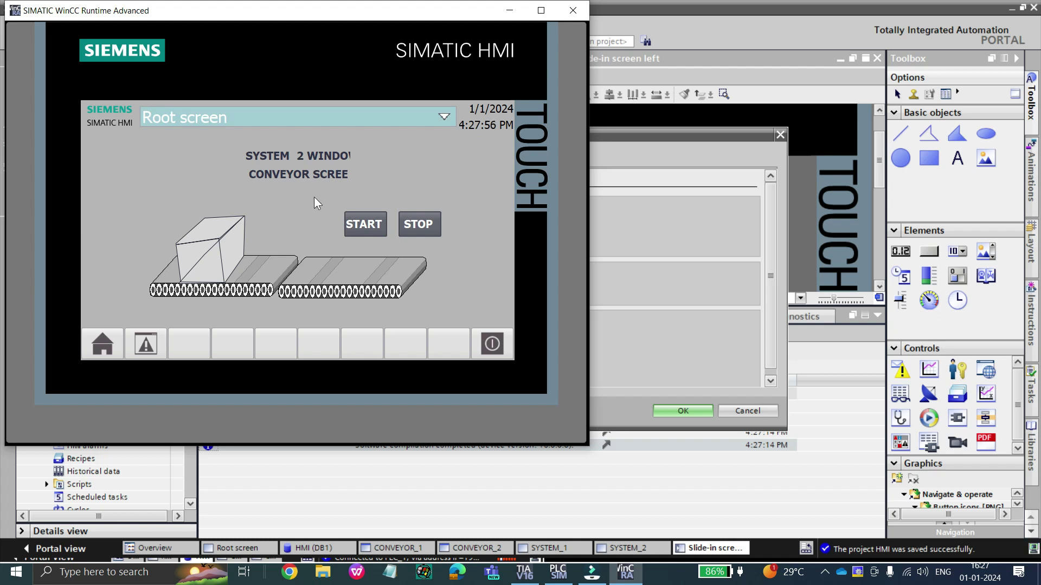
left_click(89, 228)
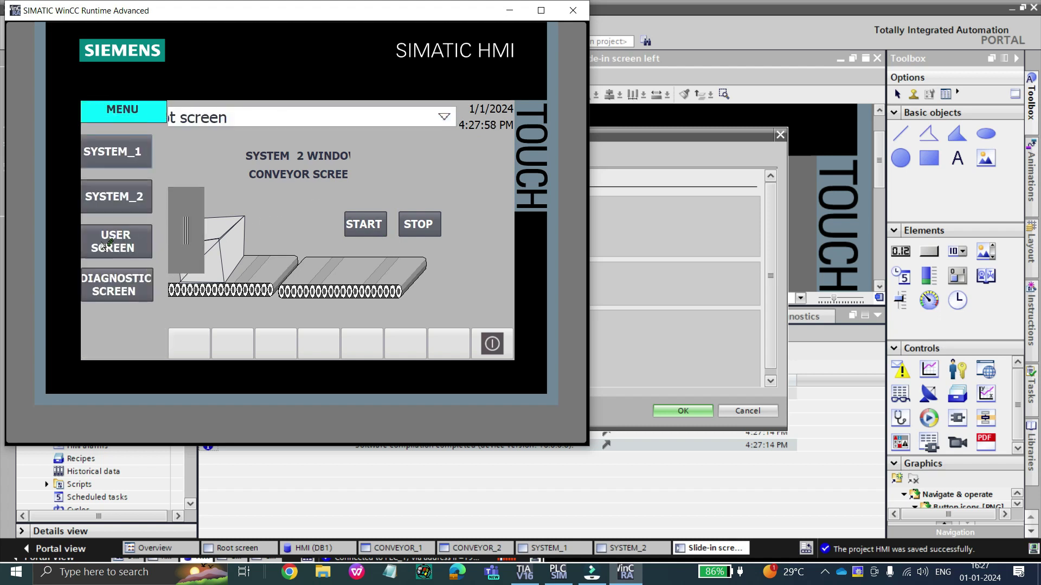
left_click(140, 248)
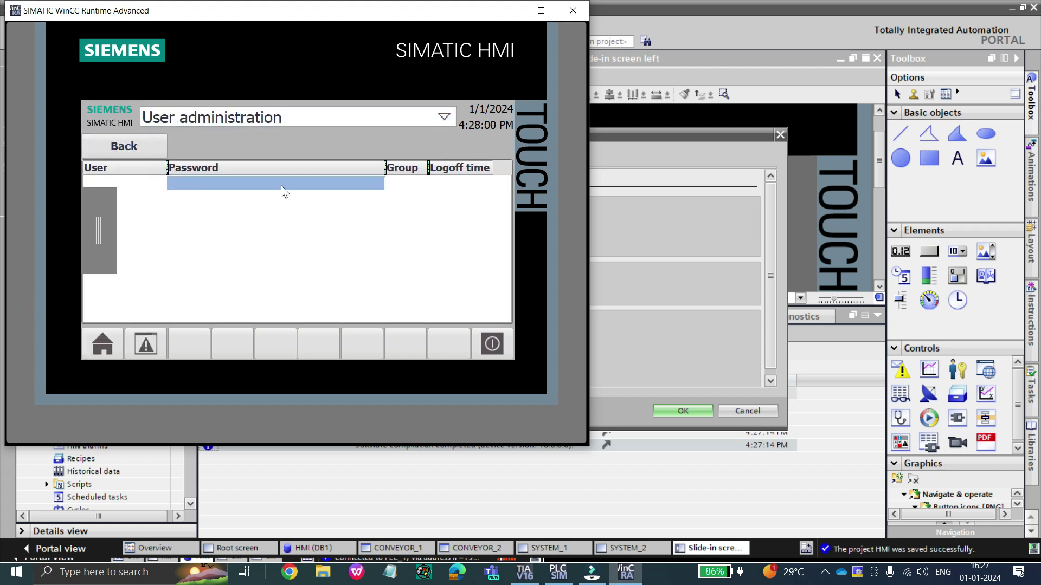
left_click(88, 220)
left_click(140, 292)
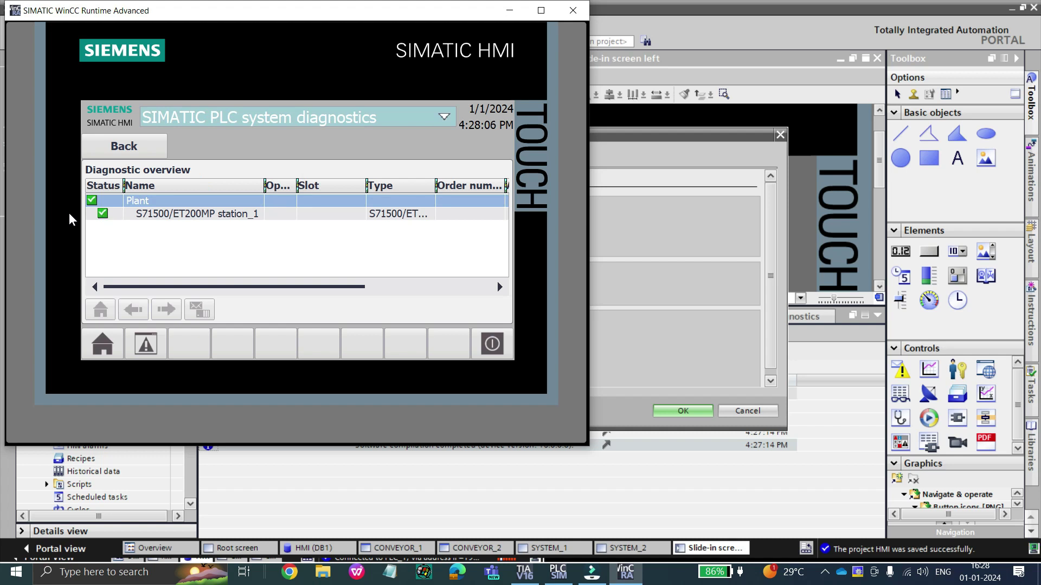
Step: Open the left slide-in menu by its handle on the system diagnostics screen and again on the Root screen
left_click(96, 228)
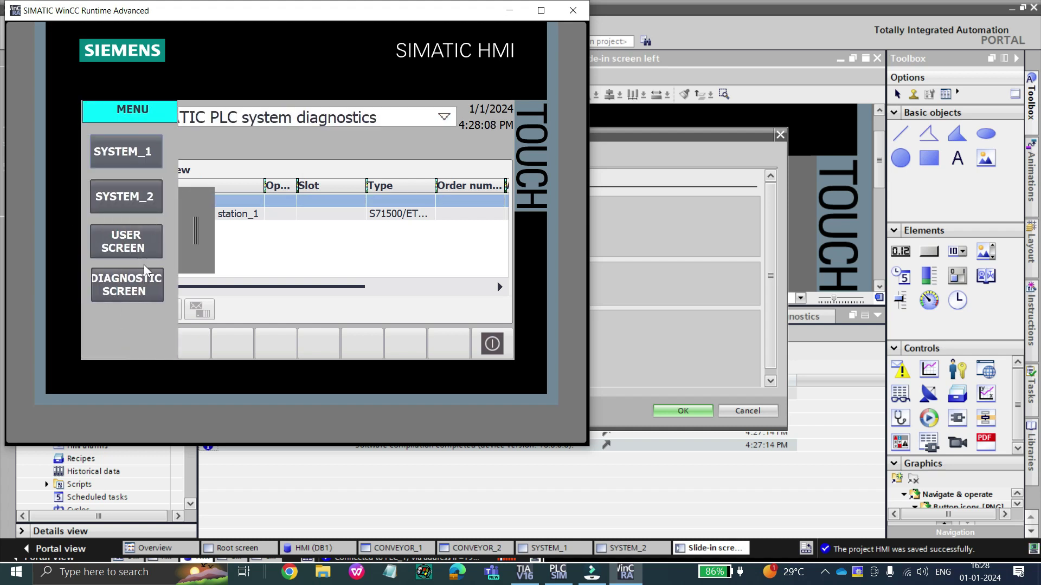
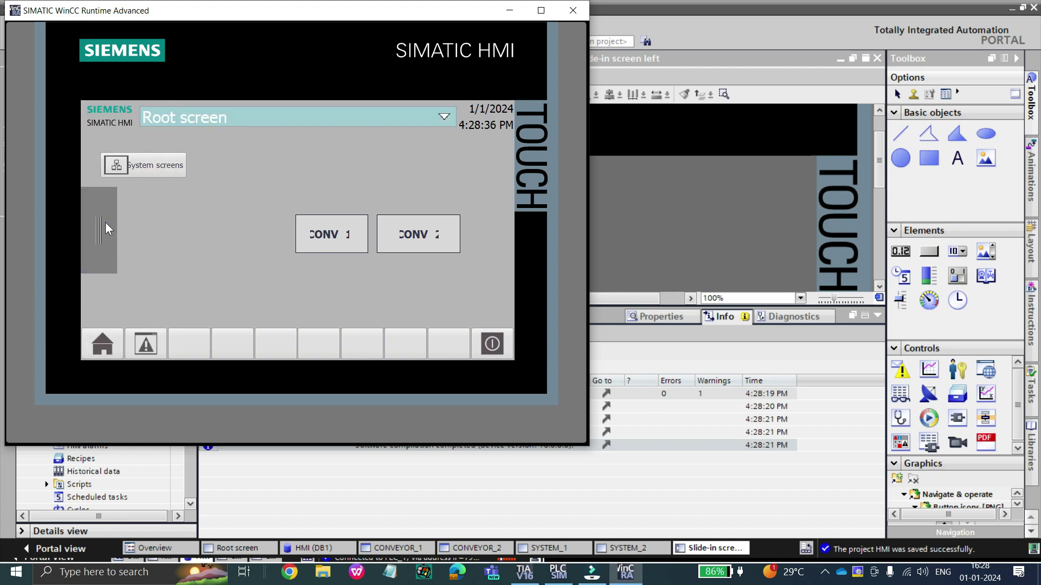
left_click(105, 223)
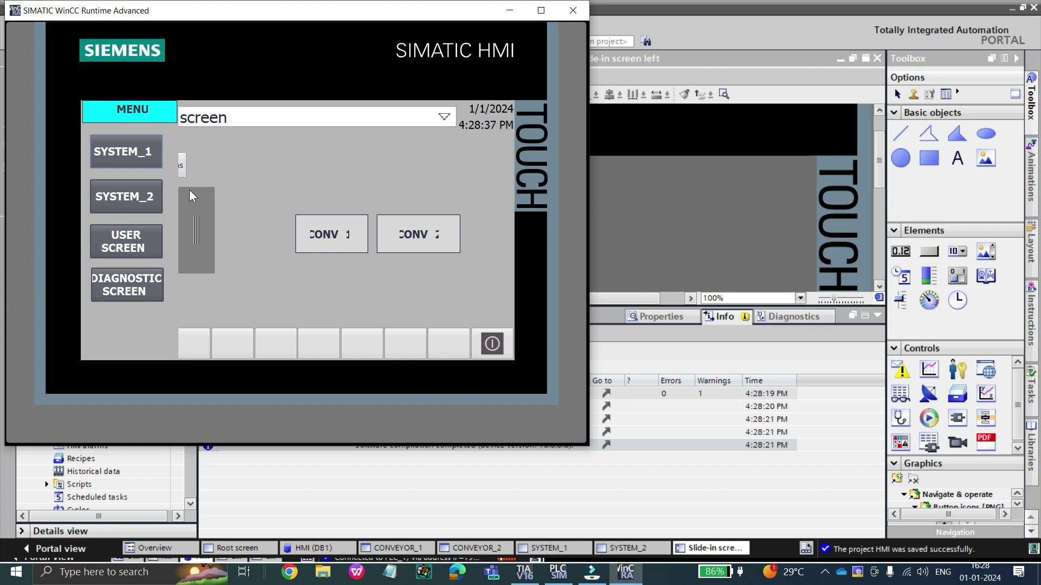
left_click(509, 11)
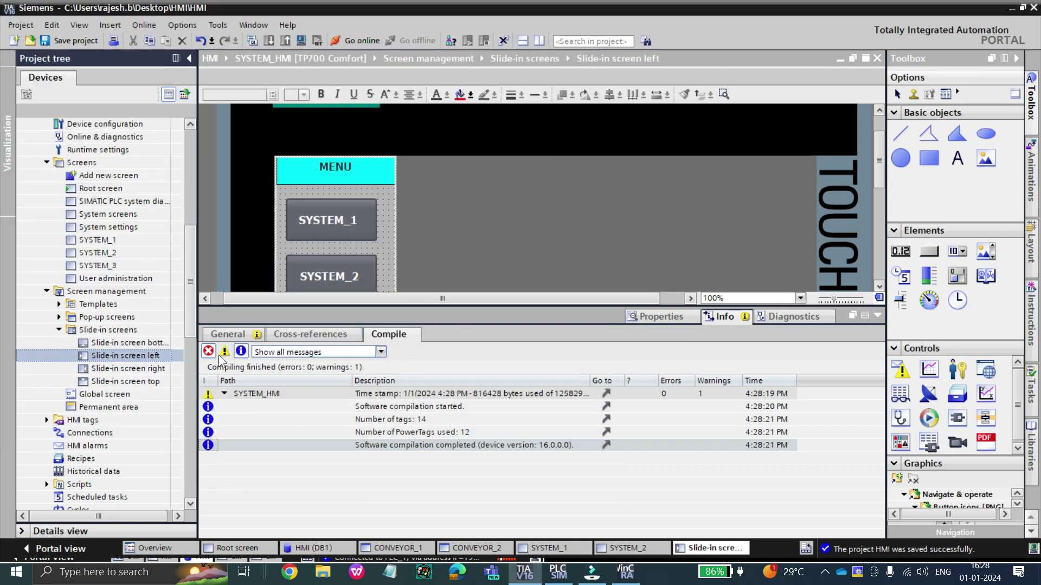
Step: Try the Never show handle option for the left slide-in screen and check it in the simulation
right_click(105, 357)
left_click(139, 492)
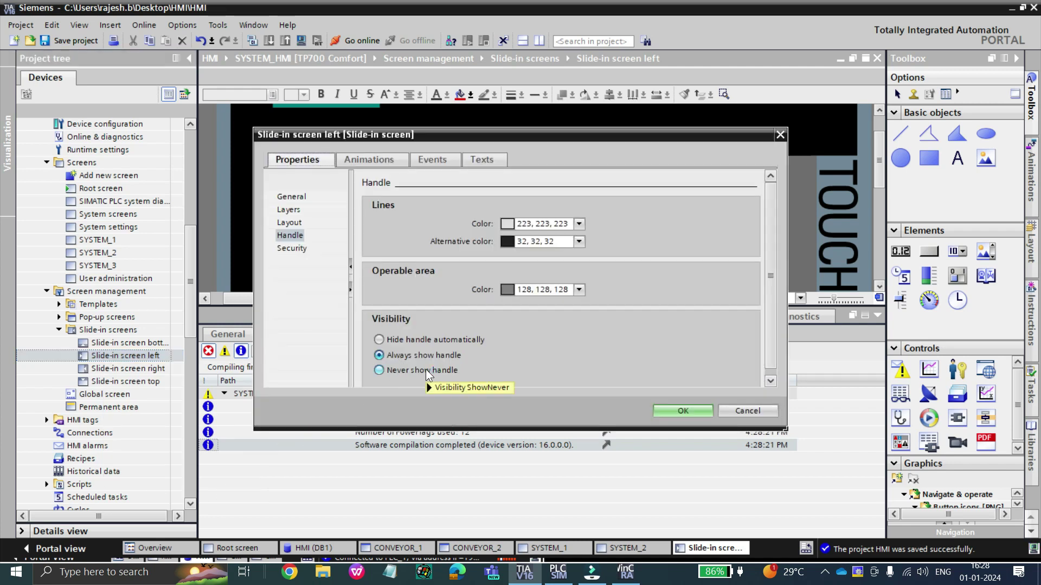
mouse_move(426, 374)
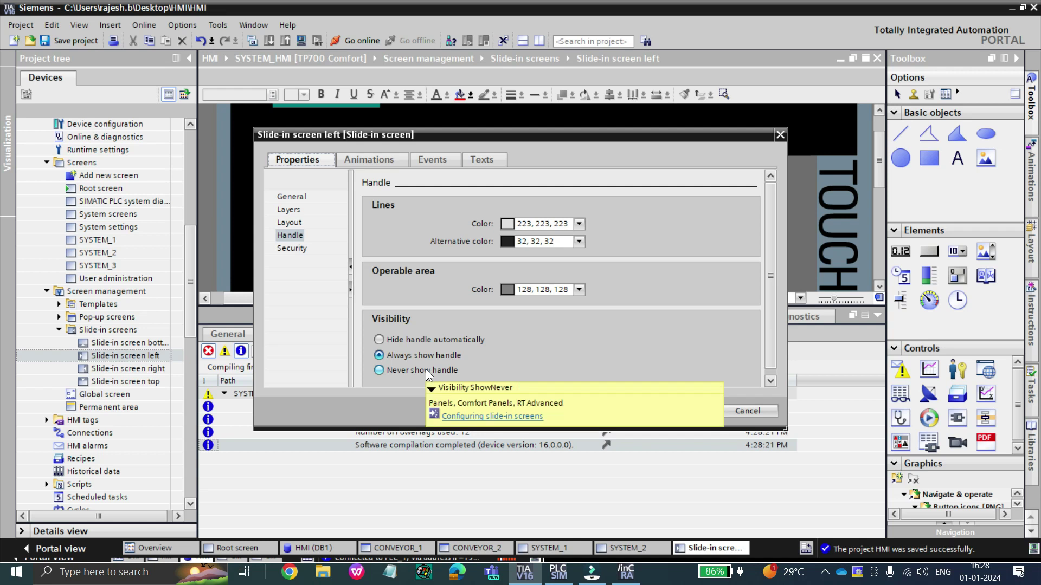
left_click(429, 370)
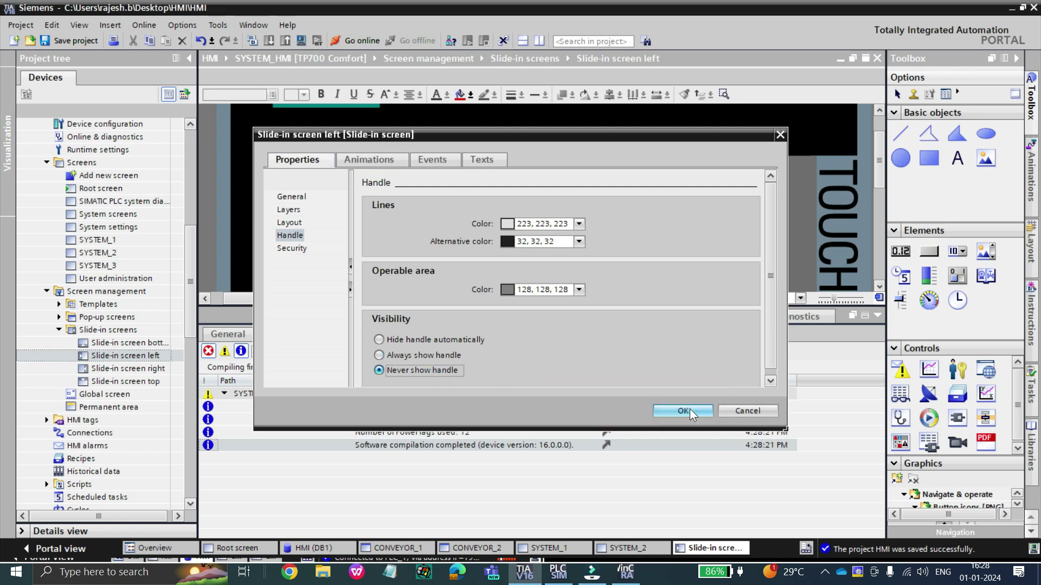
left_click(683, 411)
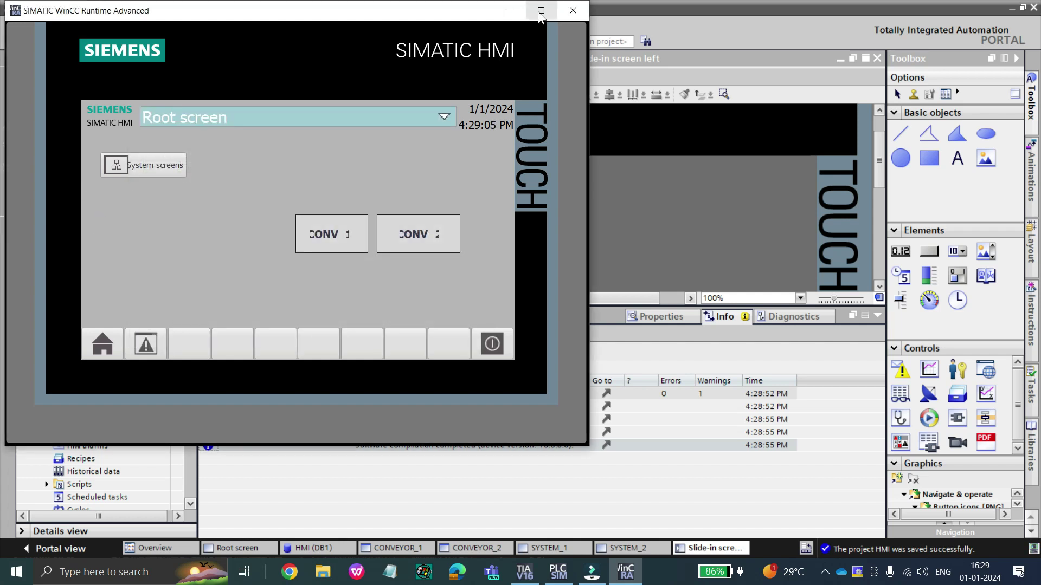
left_click(509, 10)
Step: Set the left slide-in screen's handle visibility to Hide handle automatically
right_click(137, 356)
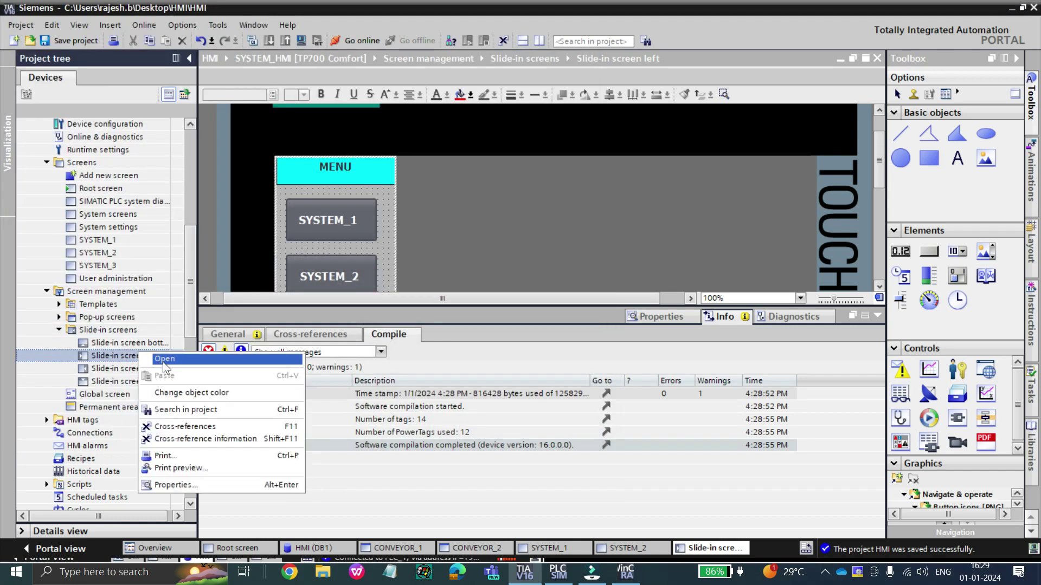
left_click(179, 482)
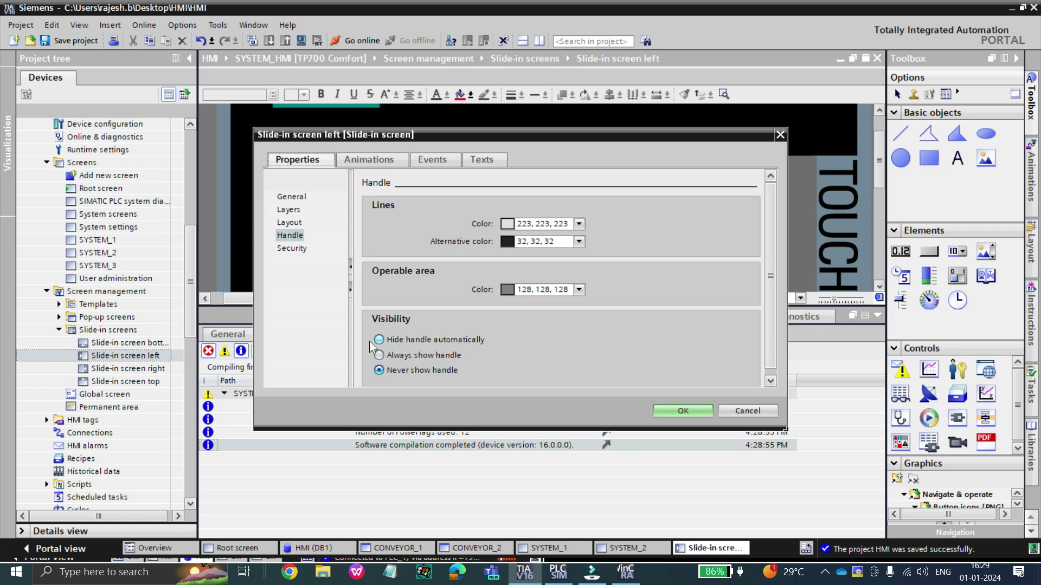
left_click(387, 342)
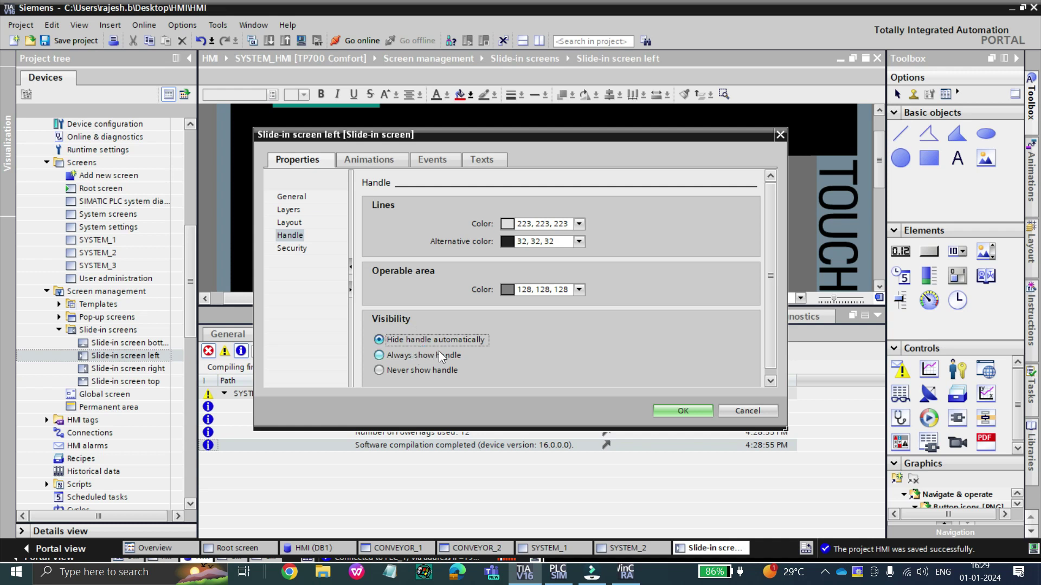
left_click(667, 411)
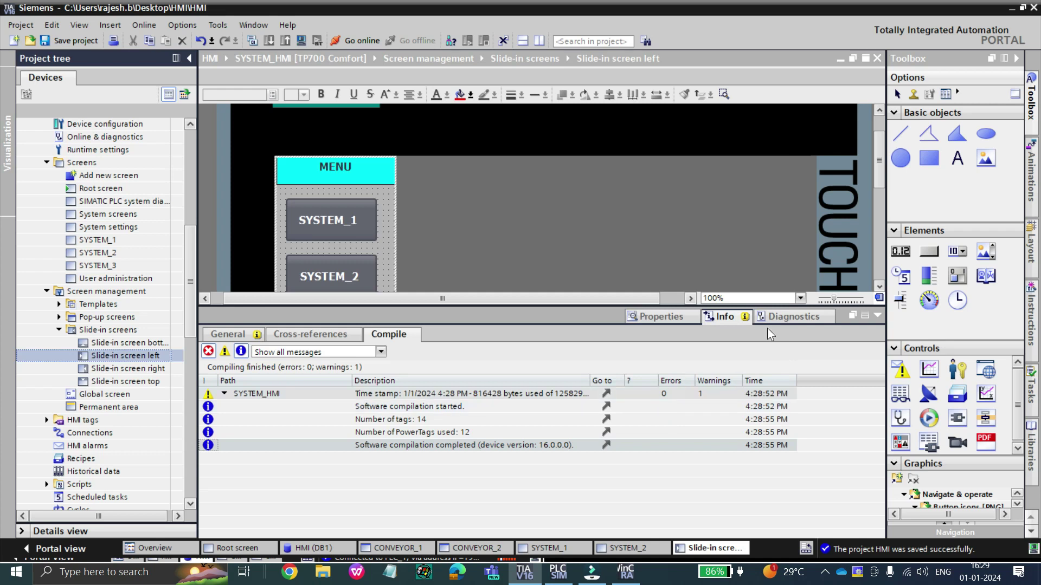
Step: Open the SYSTEM_1 screen and enlarge the work area to view its START and STOP buttons, pump and water tank
double_click(98, 239)
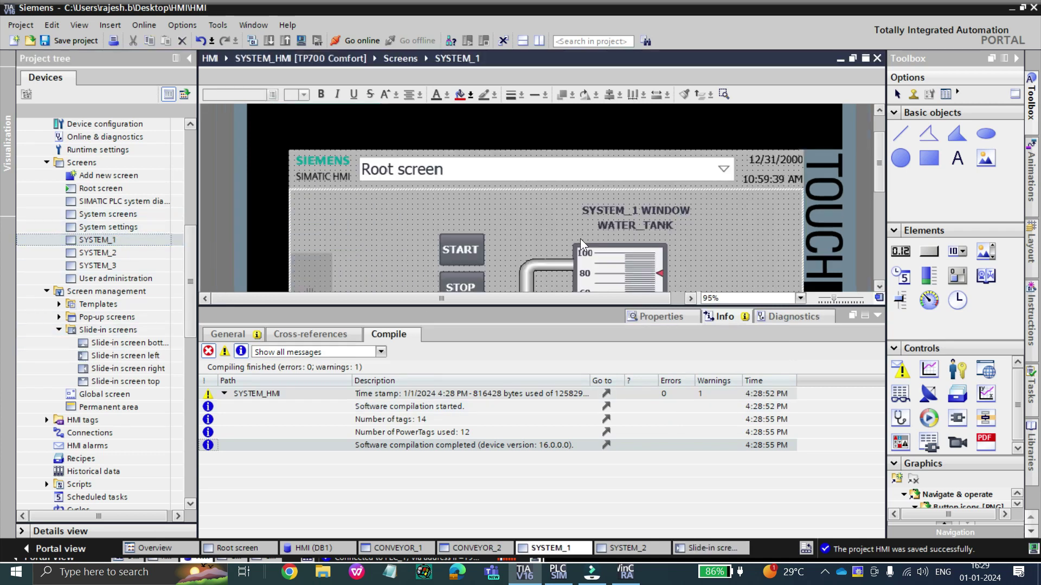
left_click(441, 249)
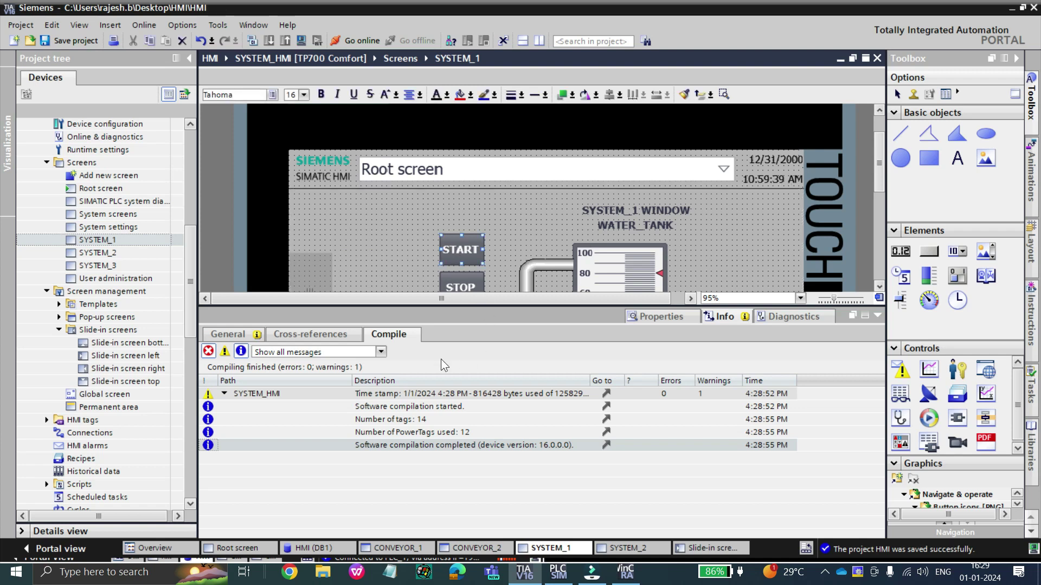
left_click(877, 316)
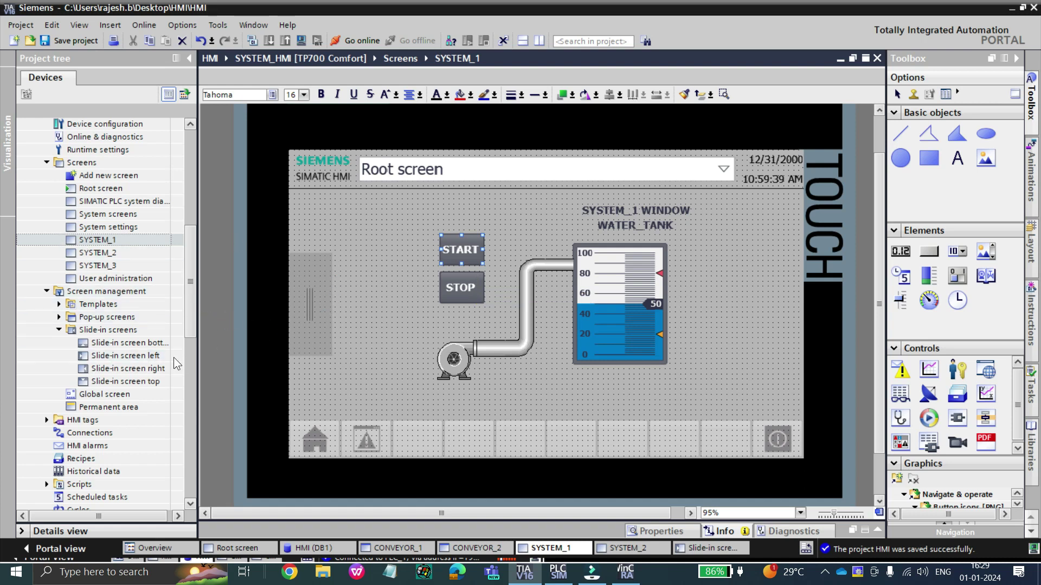
Step: Set the right slide-in screen's layout width to 180
double_click(137, 368)
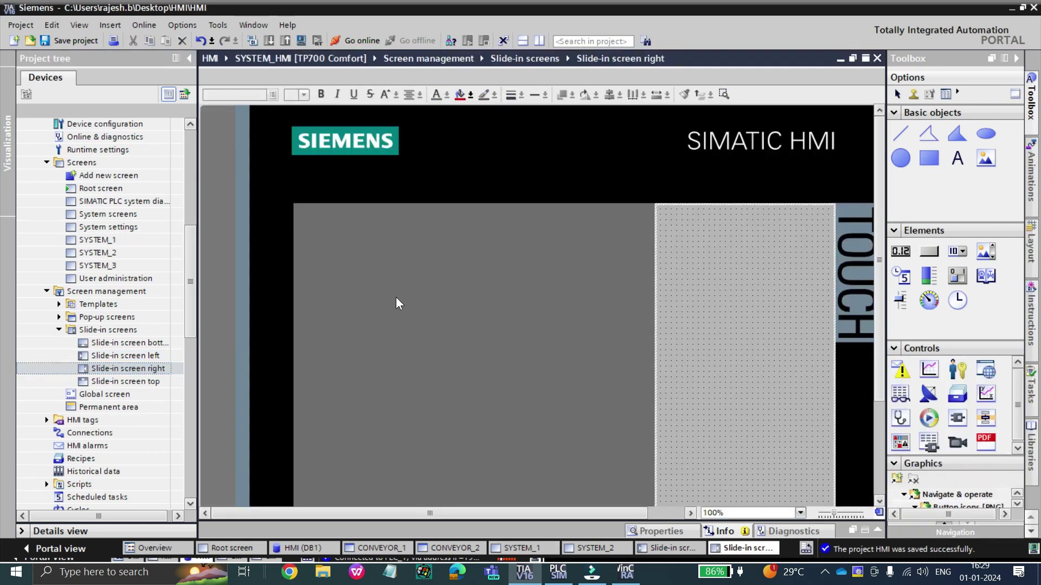
right_click(774, 343)
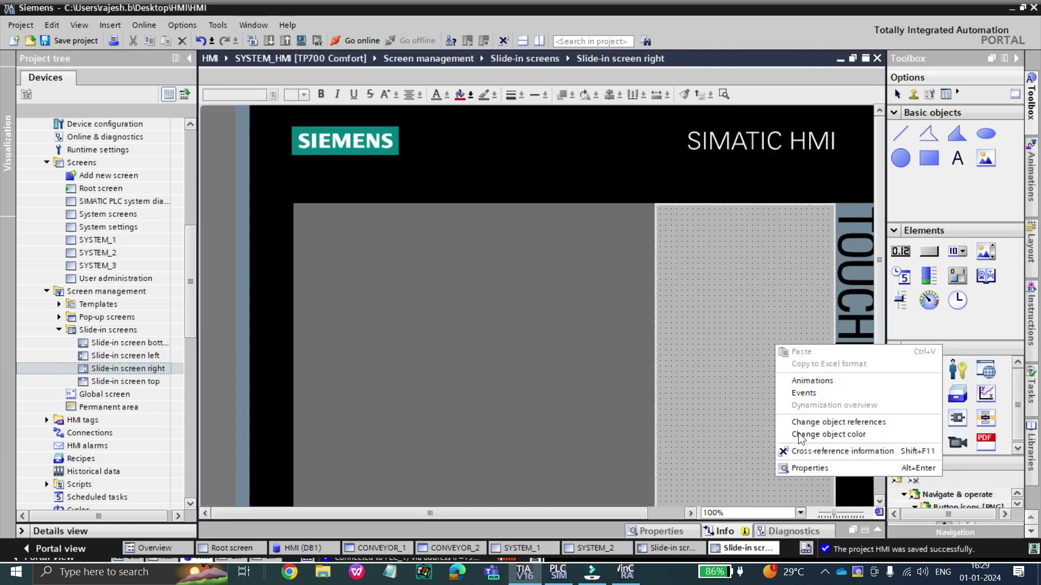
left_click(814, 469)
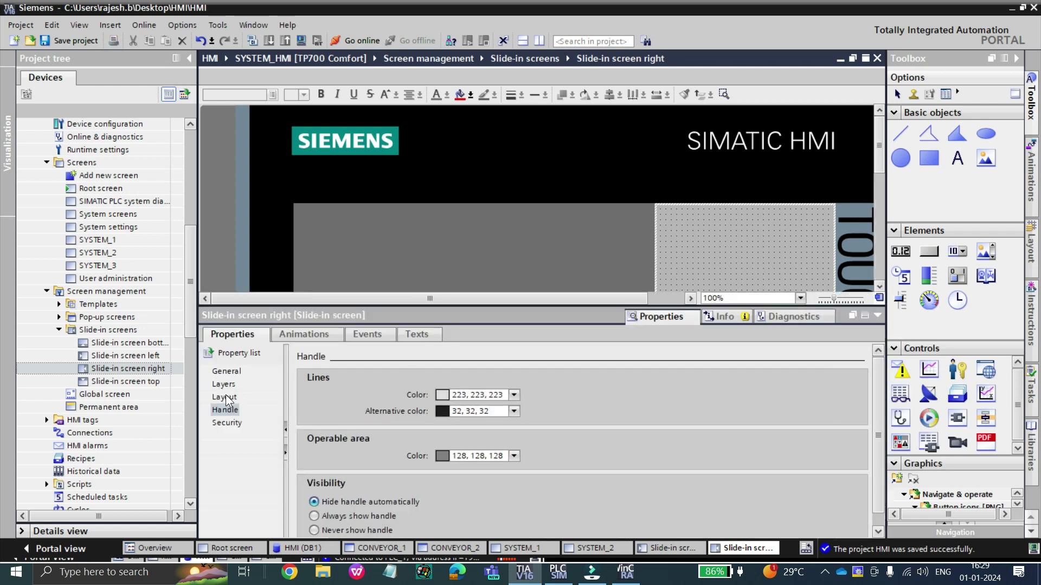
left_click(234, 396)
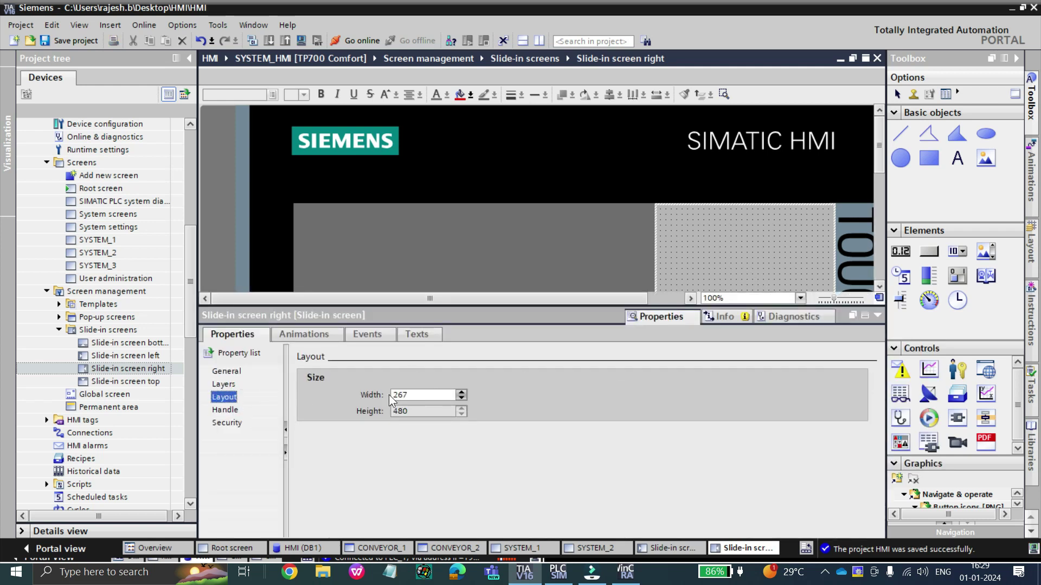
double_click(415, 394)
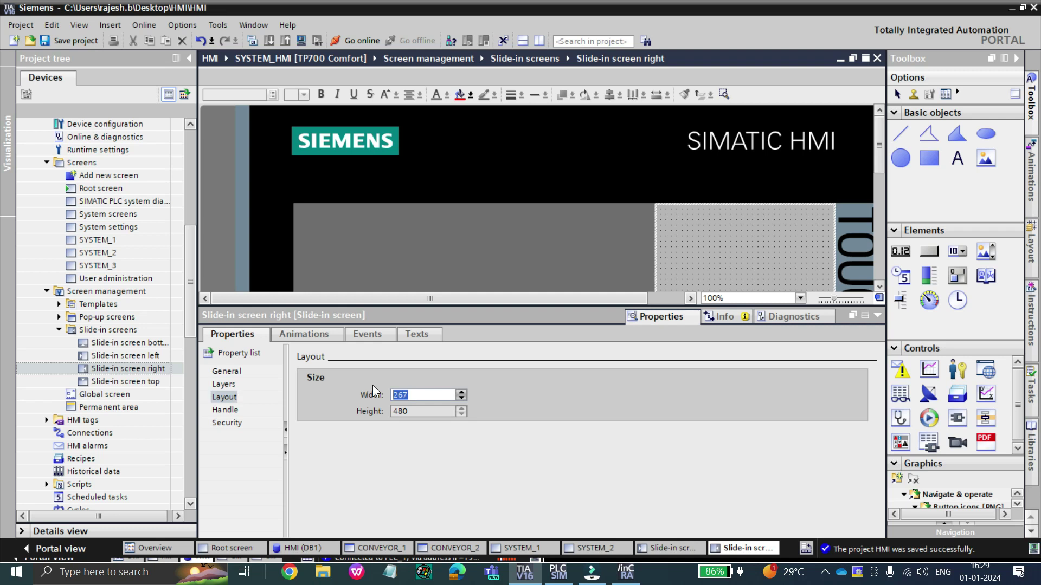
type("180")
key("Return")
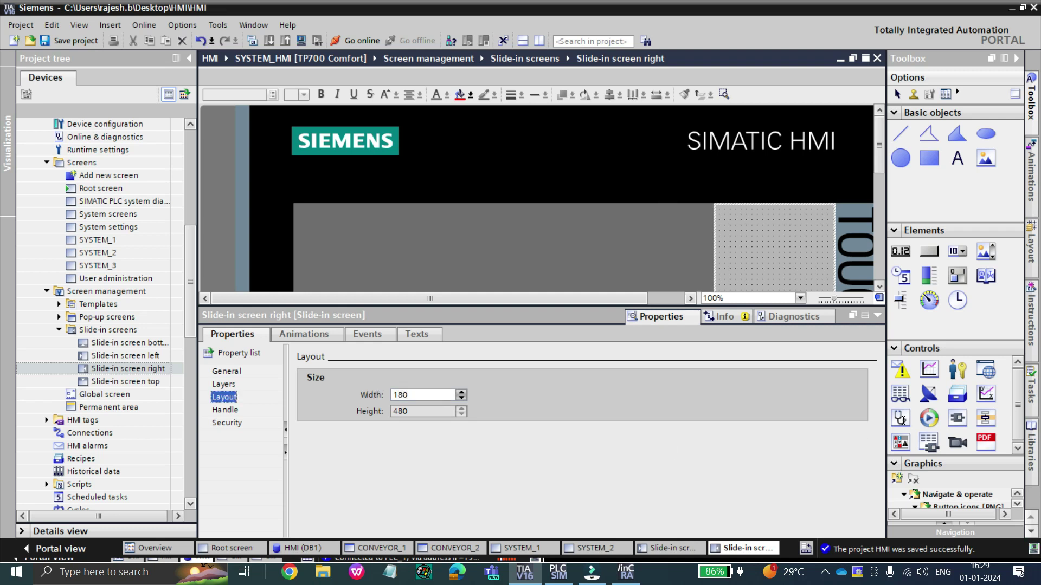
left_click(878, 315)
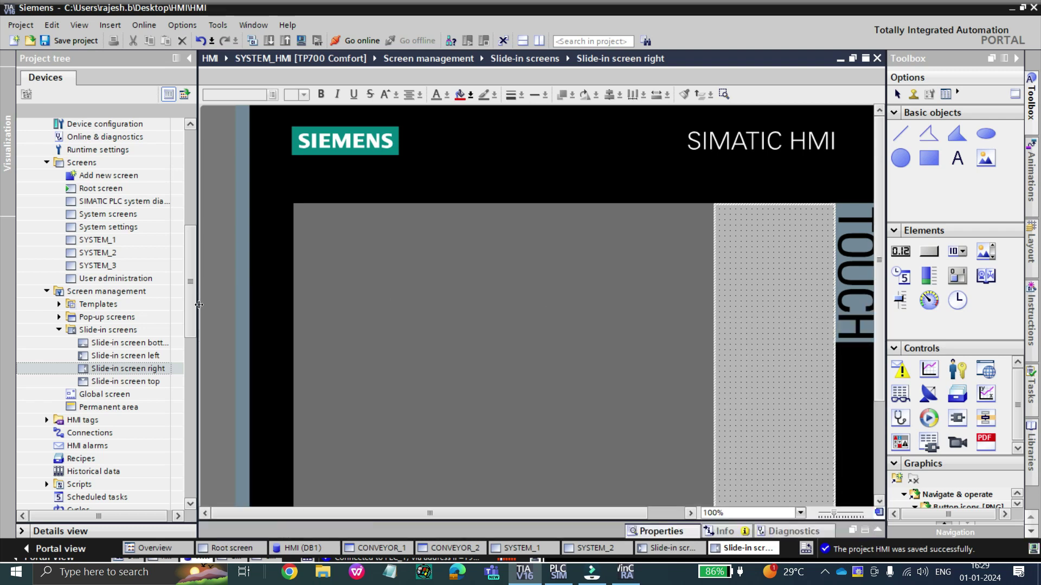
Step: Copy the MENU header and all four navigation buttons from the left slide-in screen to the right slide-in screen
double_click(120, 356)
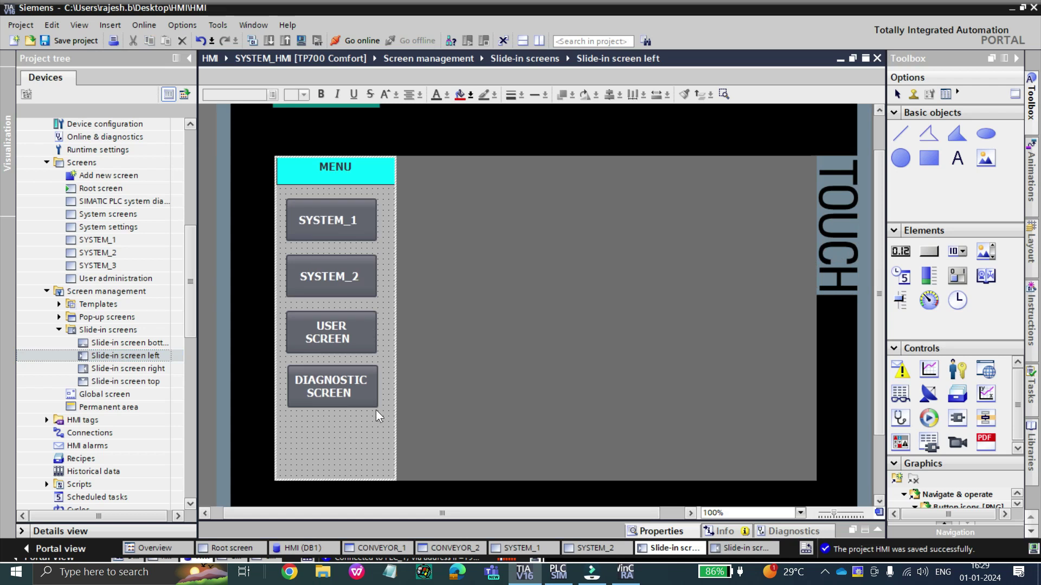
key("ctrl+a")
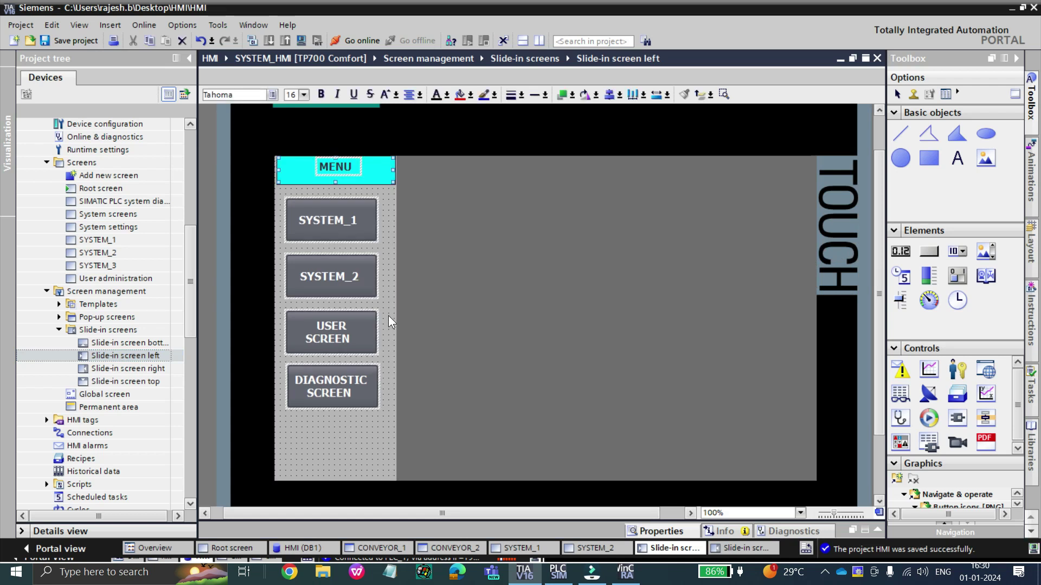
double_click(125, 368)
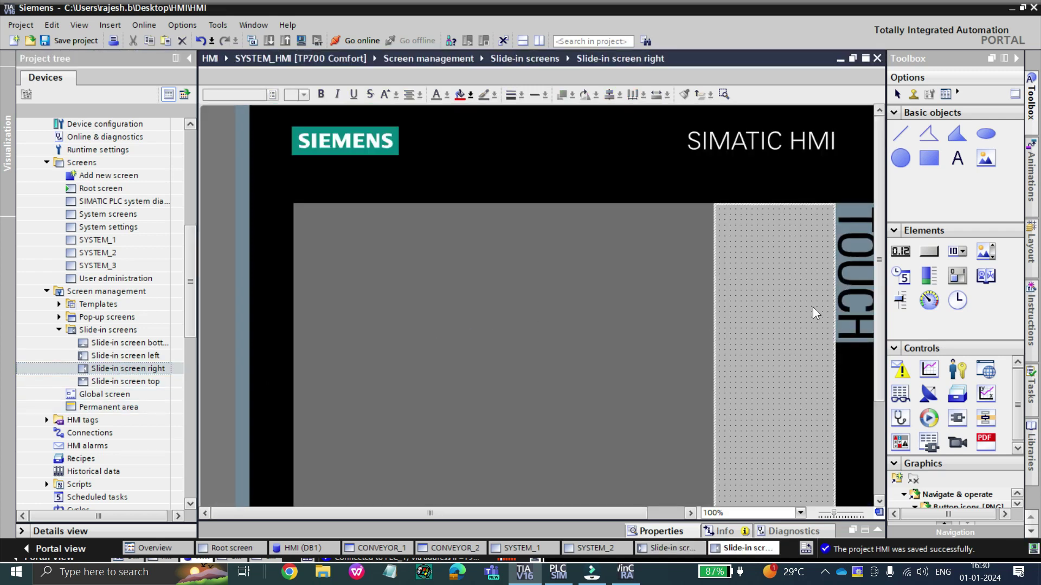
key("ctrl+v")
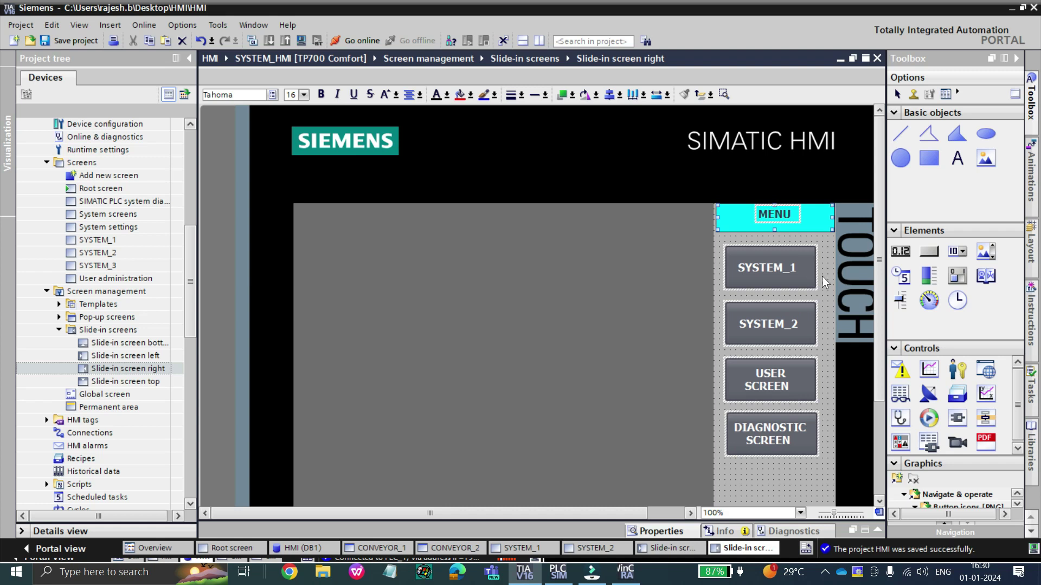
scroll(822, 276, "down", 3)
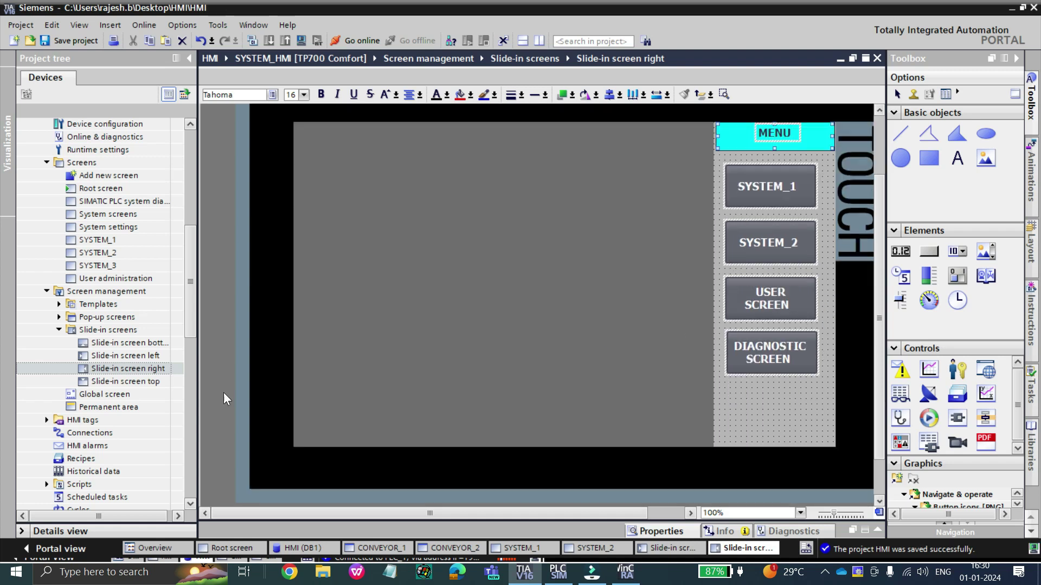
Step: Check the top slide-in screen's layout size and paste the copied MENU header and navigation buttons into that screen
double_click(125, 381)
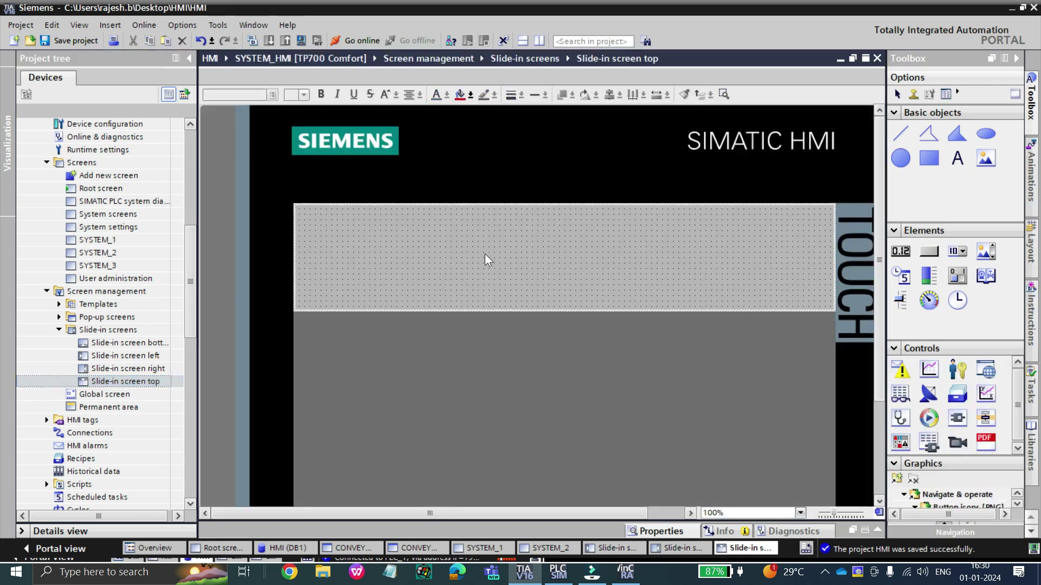
right_click(491, 285)
left_click(547, 410)
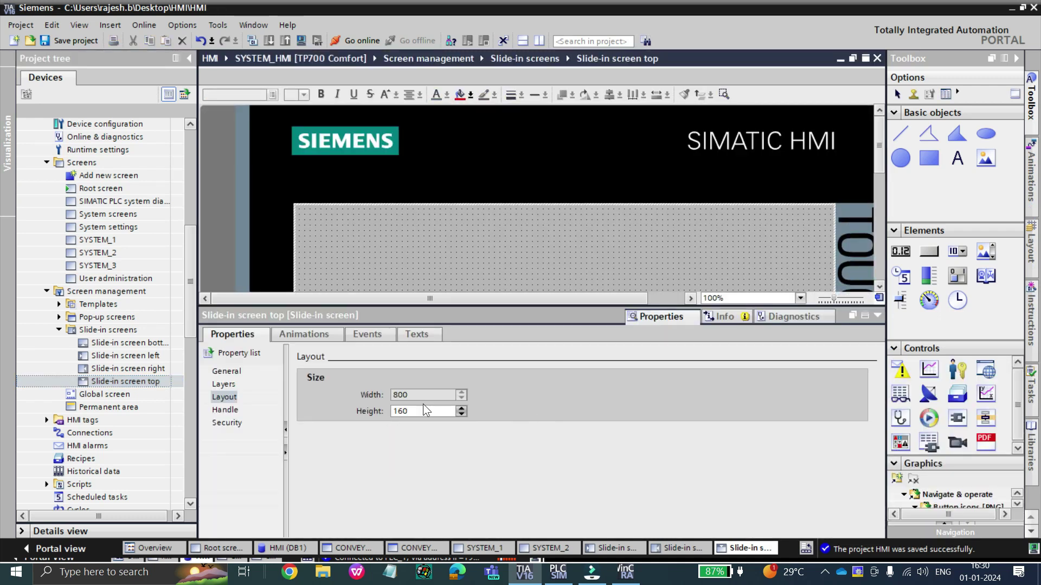
left_click(876, 314)
key("ctrl+v")
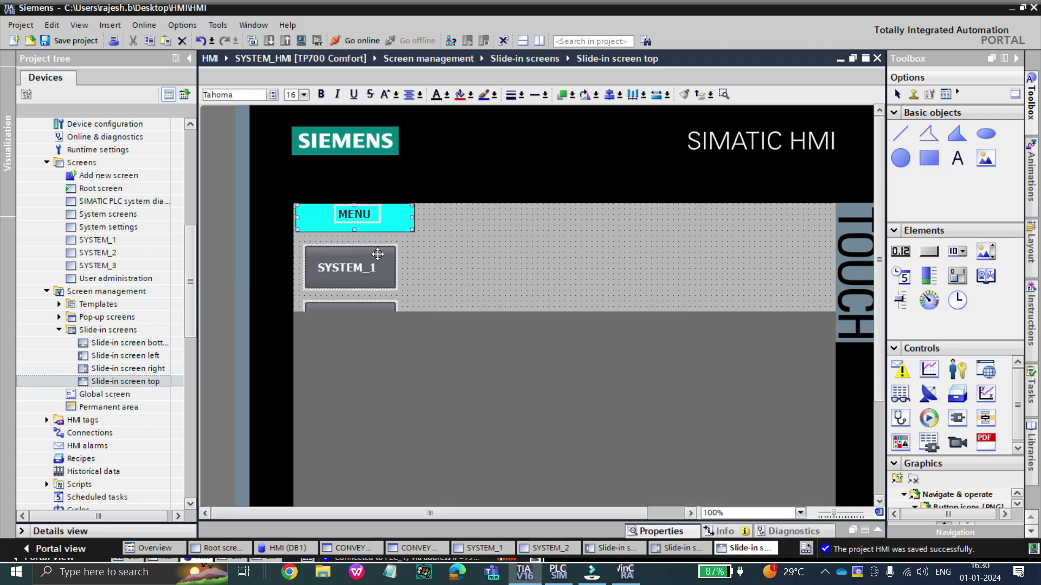
Step: Undo a trial move of the pasted group and place the SYSTEM_2 button beside SYSTEM_1 on the top slide-in screen
left_click_drag(371, 267, 441, 262)
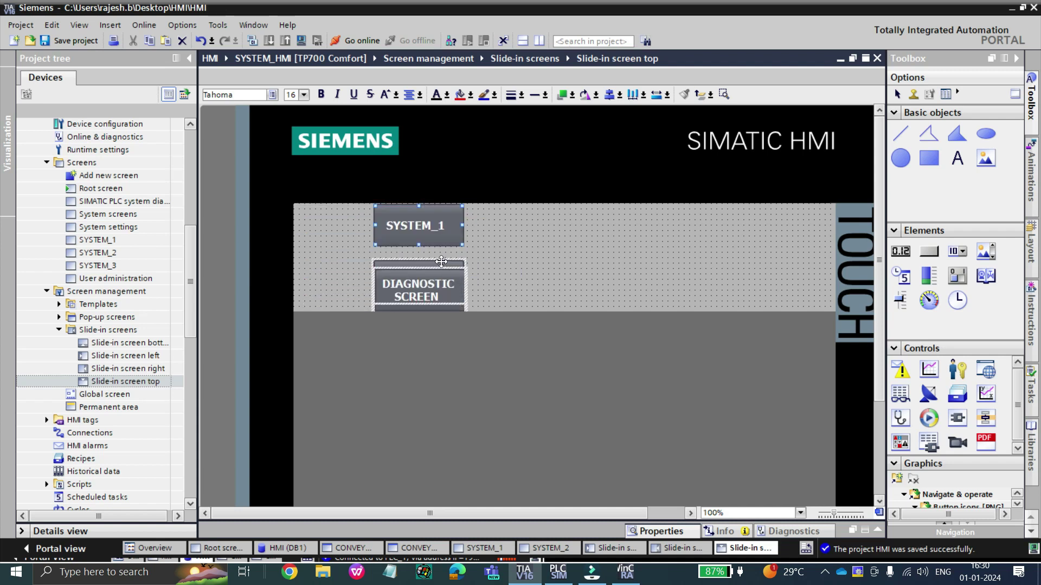
key("ctrl+z")
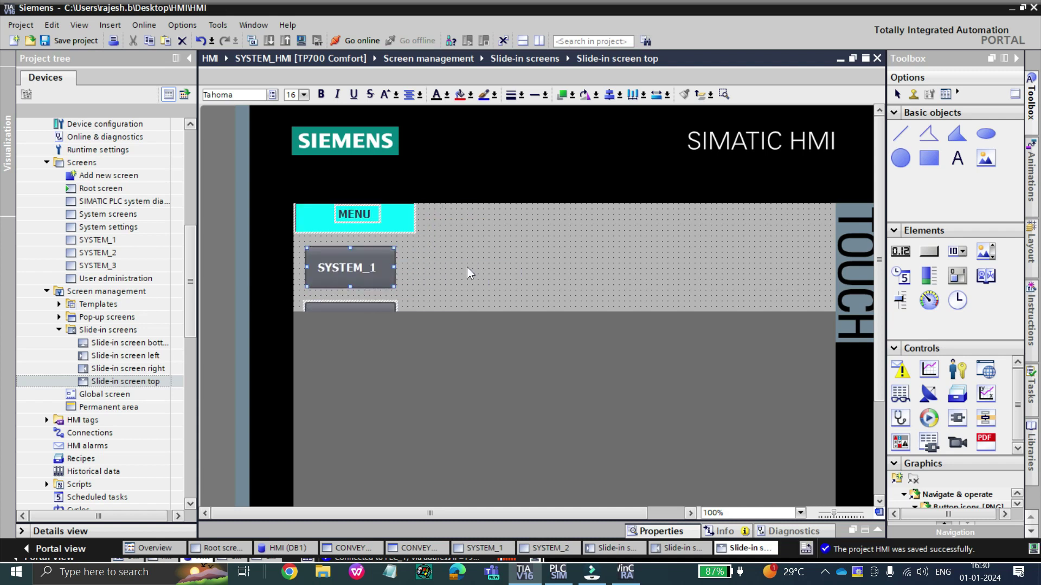
left_click_drag(371, 307, 478, 251)
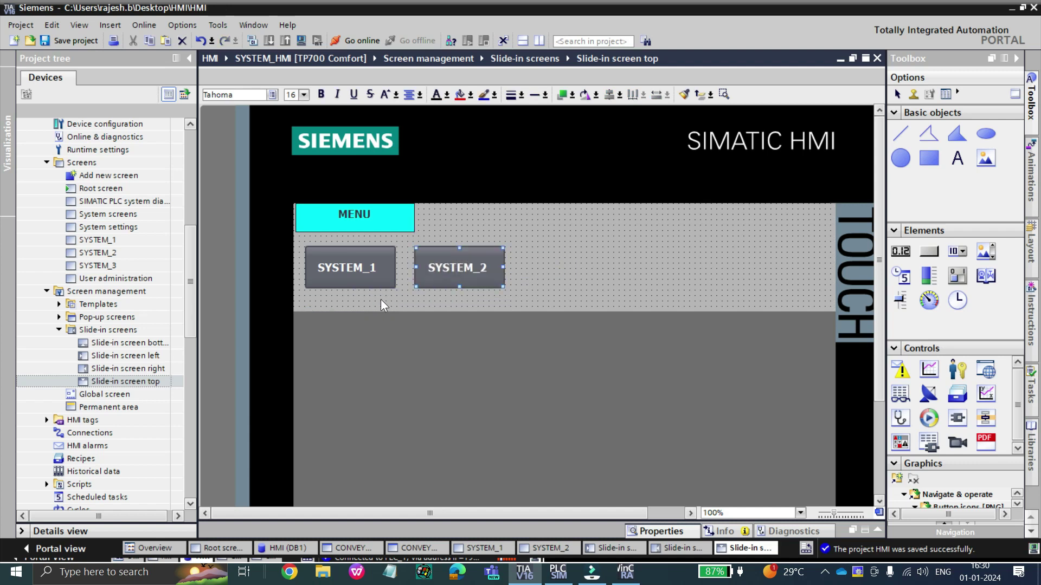
left_click(371, 345)
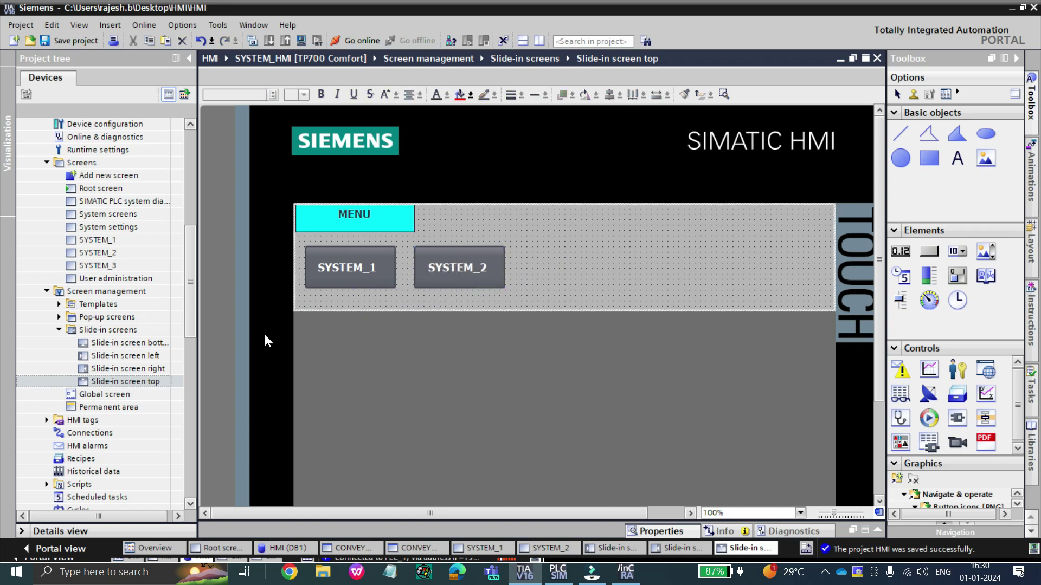
Step: Copy the USER SCREEN button from the left slide-in screen to the top one and place it beside SYSTEM_2
left_click(106, 355)
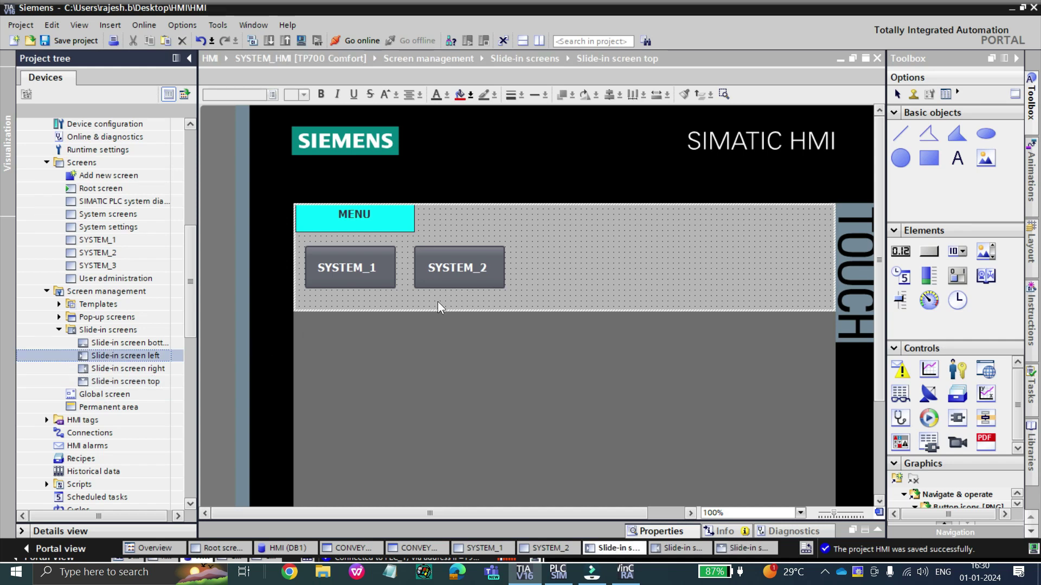
left_click(354, 331)
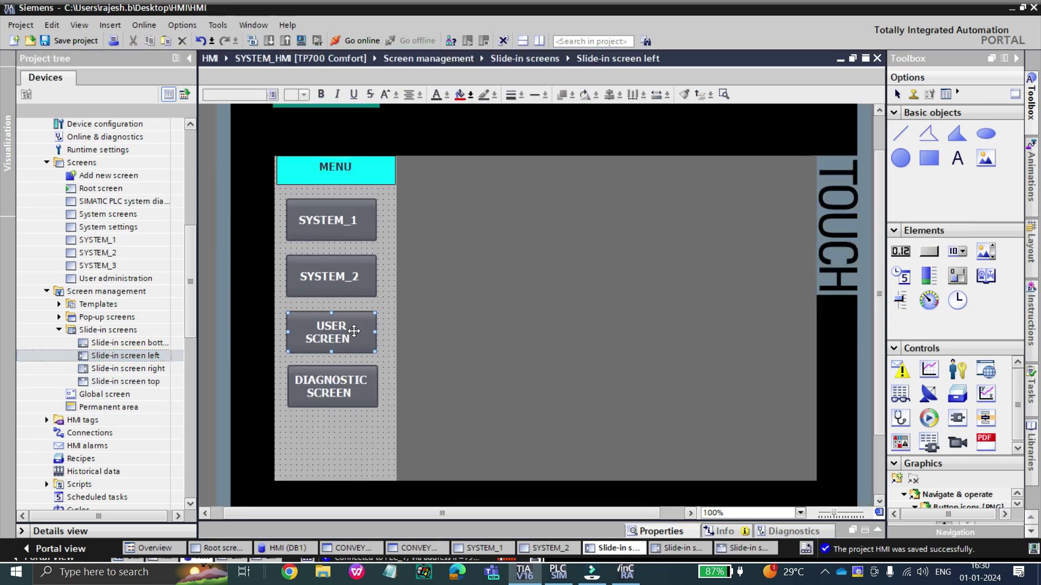
double_click(116, 381)
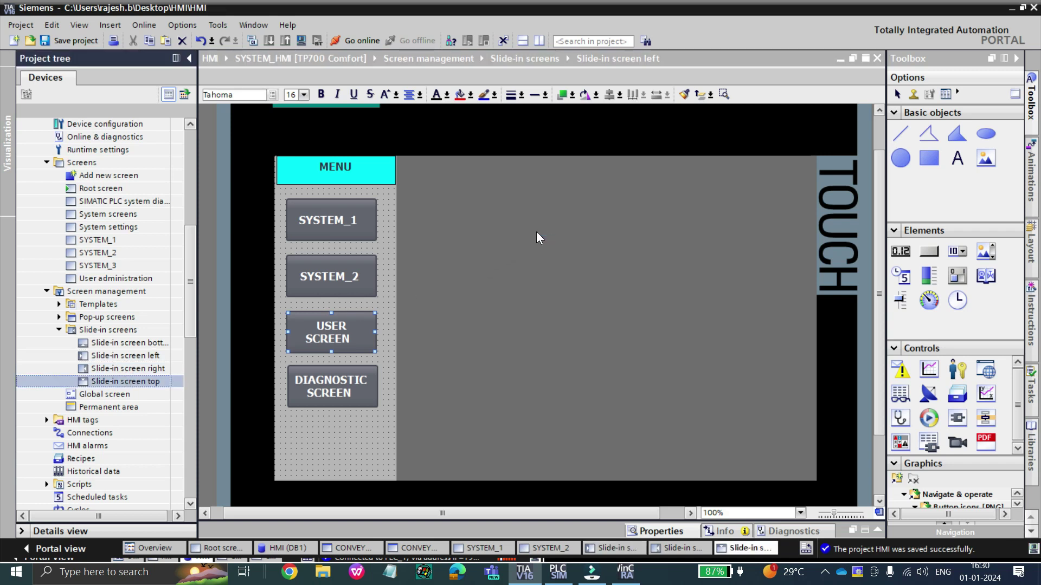
key("ctrl+v")
left_click_drag(363, 290, 576, 268)
Step: Copy the DIAGNOSTIC SCREEN button from the left slide-in screen to the top one and place it beside USER SCREEN
double_click(115, 356)
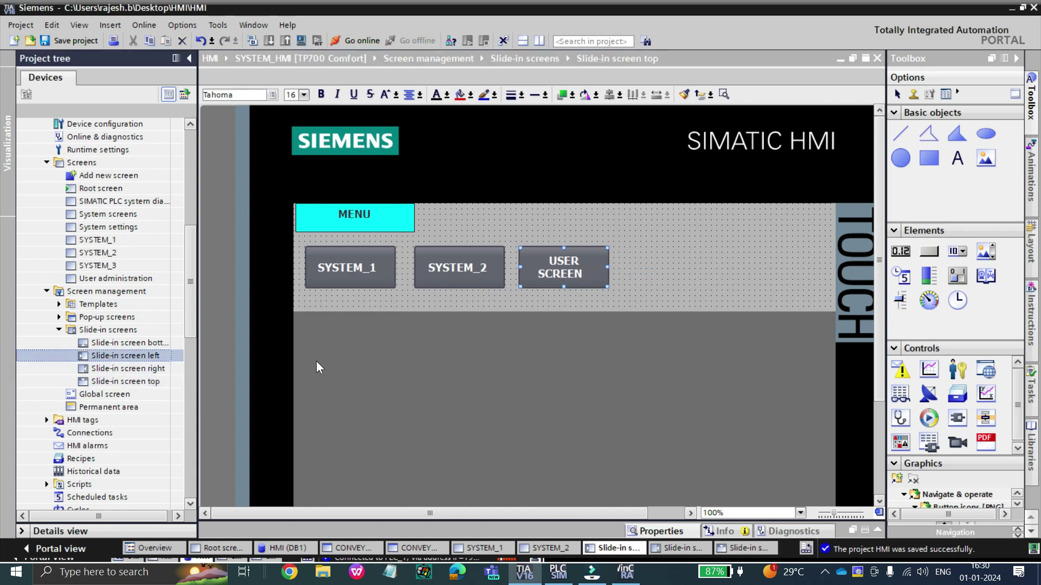
left_click(351, 394)
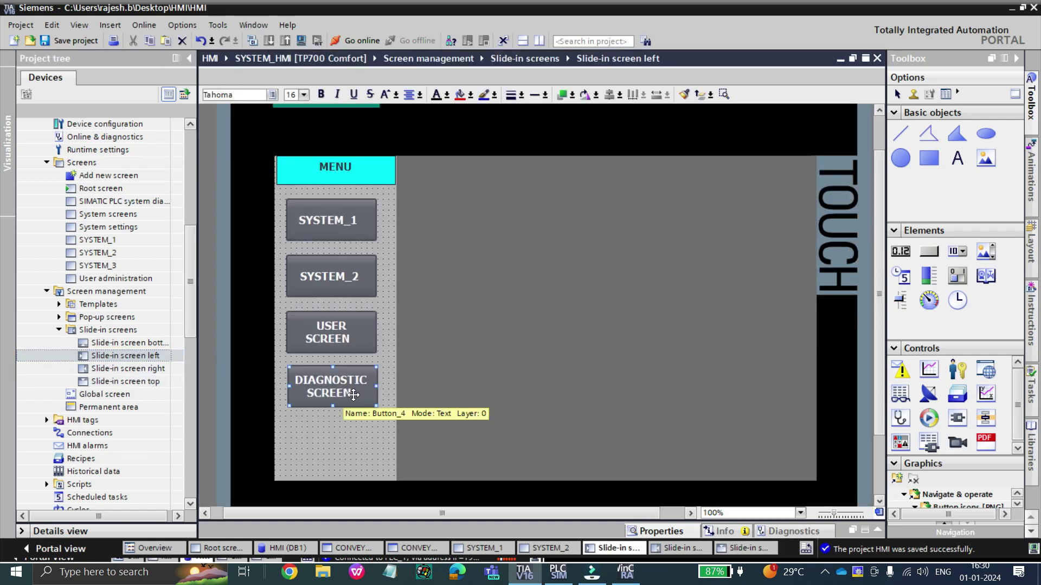
double_click(114, 380)
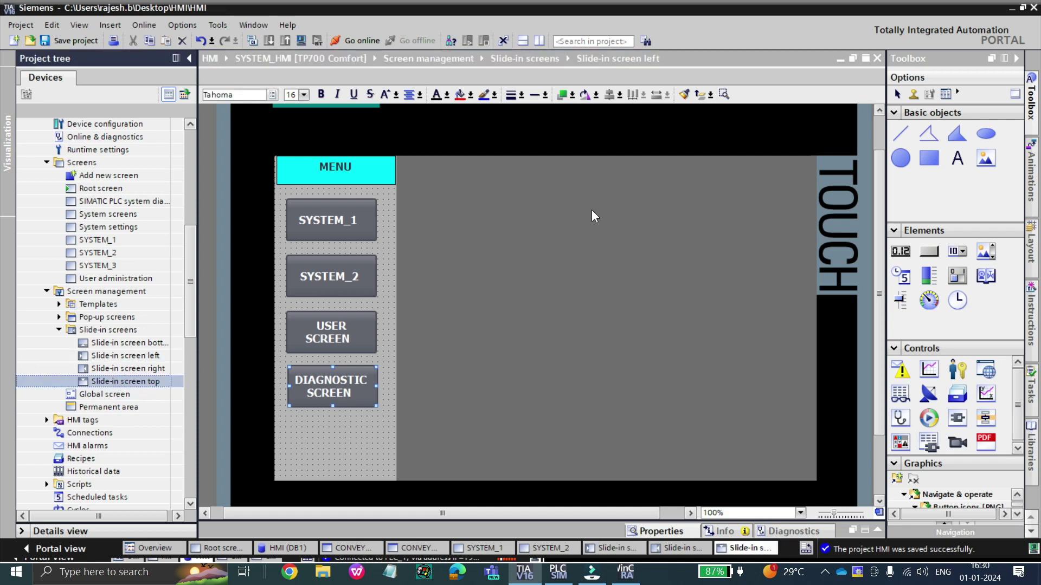
key("ctrl+v")
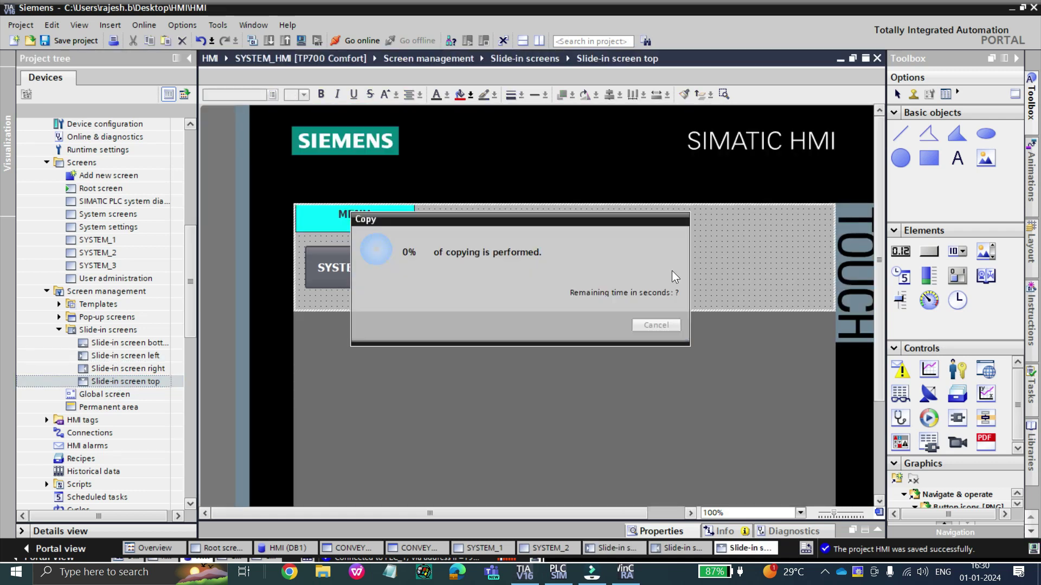
left_click_drag(362, 288, 682, 267)
Step: Stretch the cyan header bar across the top slide-in screen's full width and center the MENU label on it
left_click_drag(404, 223, 823, 208)
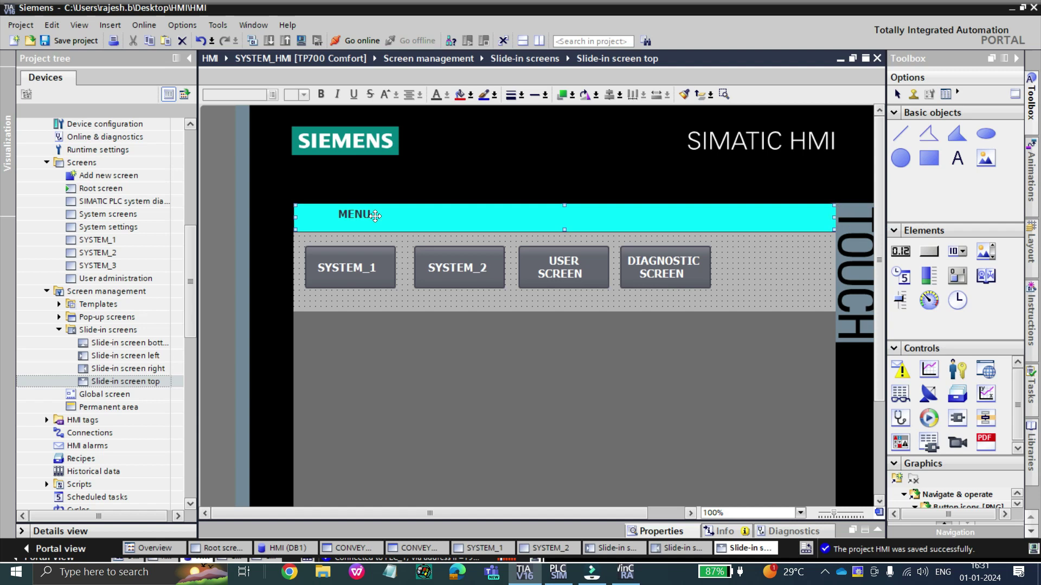
left_click_drag(366, 218, 561, 224)
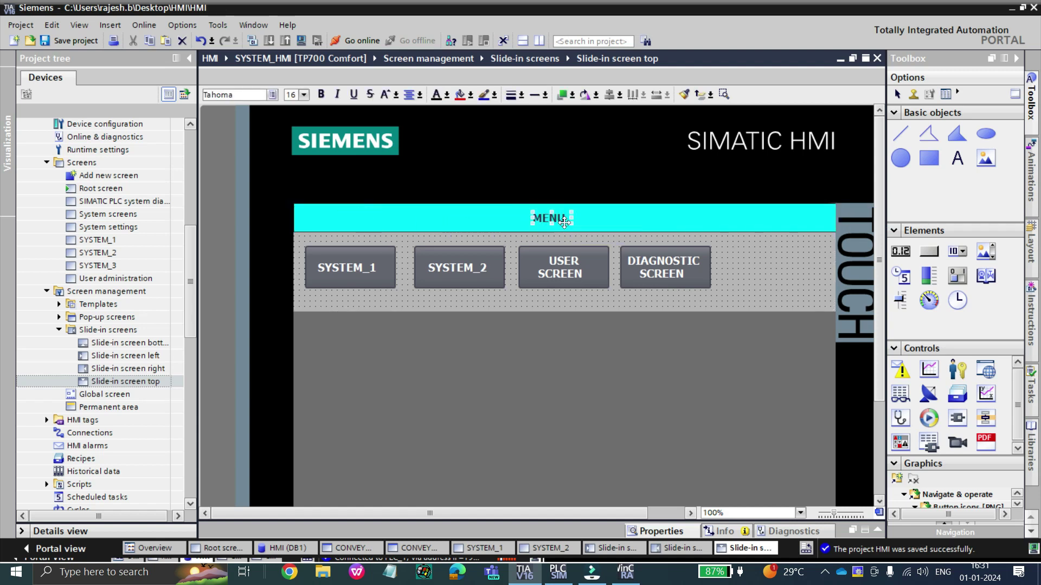
Step: Copy the MENU header and all four navigation buttons from the top slide-in screen to the bottom slide-in screen
key("ctrl+a")
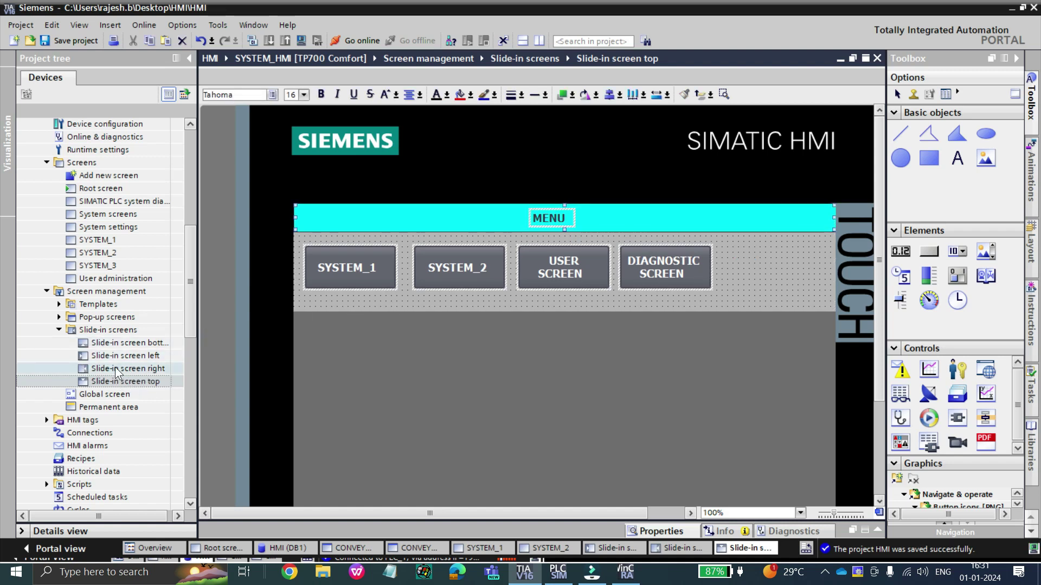
double_click(128, 342)
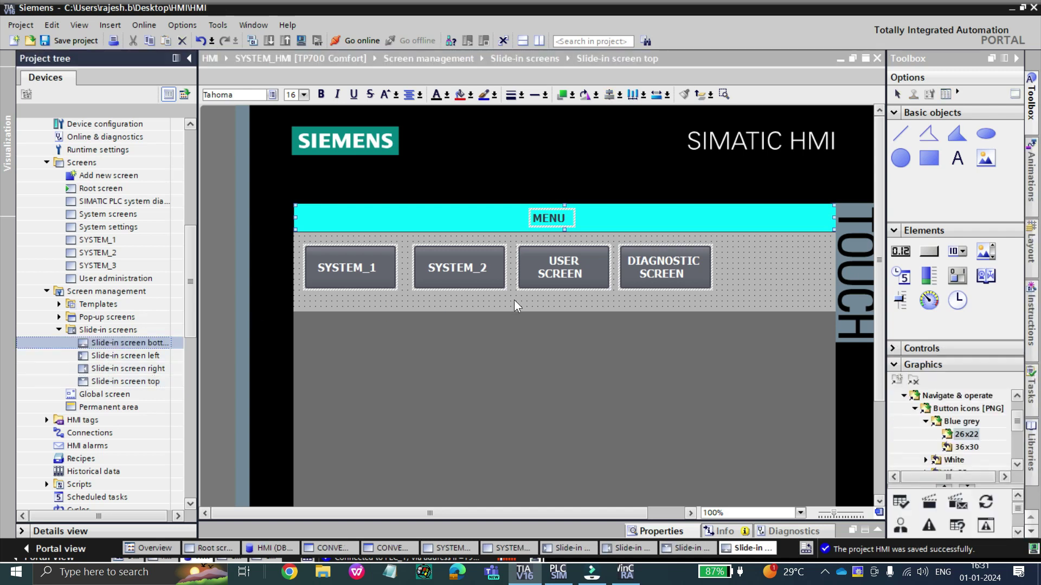
key("ctrl+v")
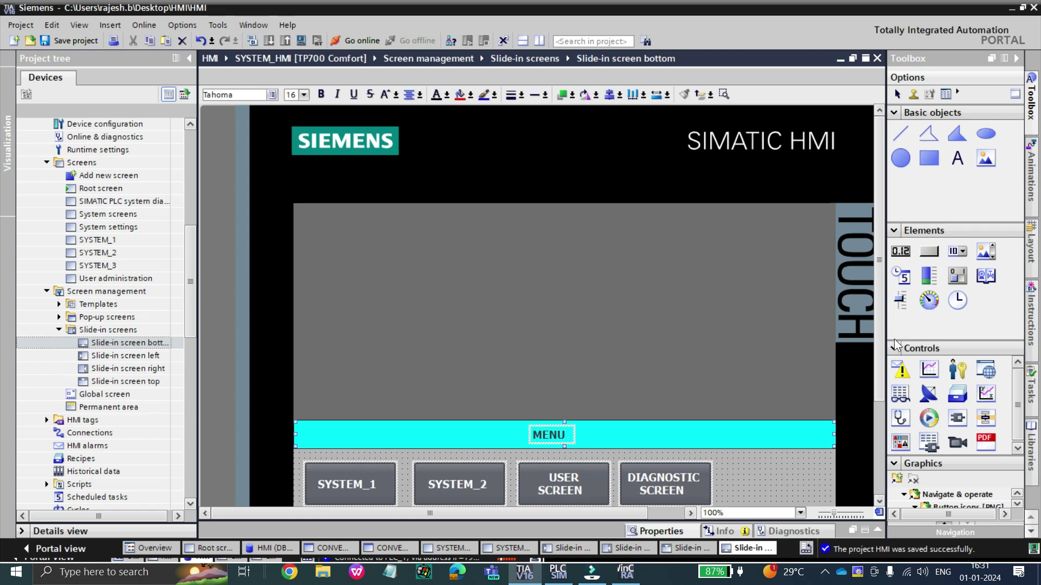
left_click_drag(880, 352, 879, 428)
left_click(497, 294)
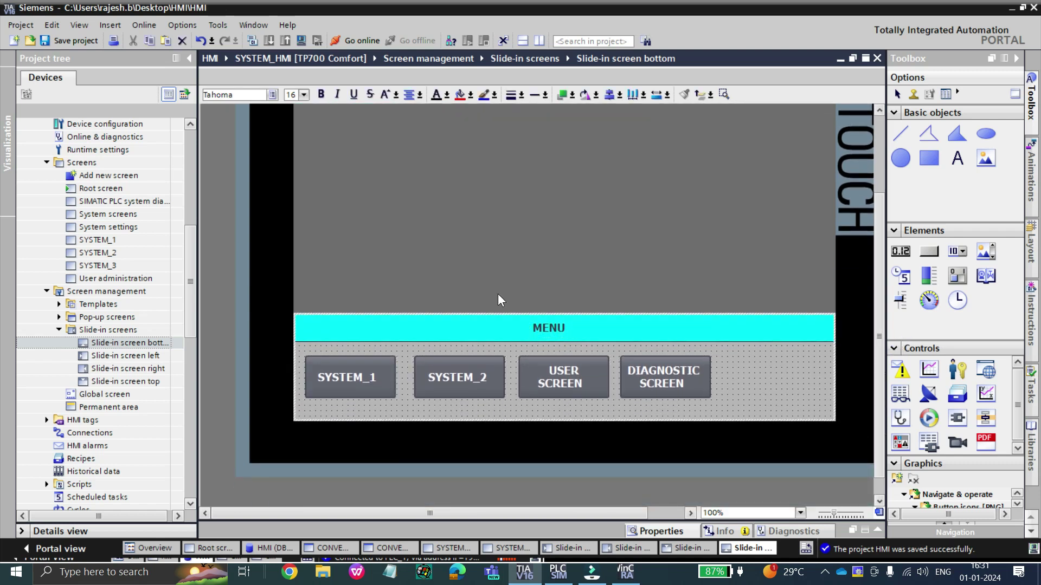
Step: Enable the bottom slide-in screen in its general properties
right_click(105, 343)
left_click(154, 477)
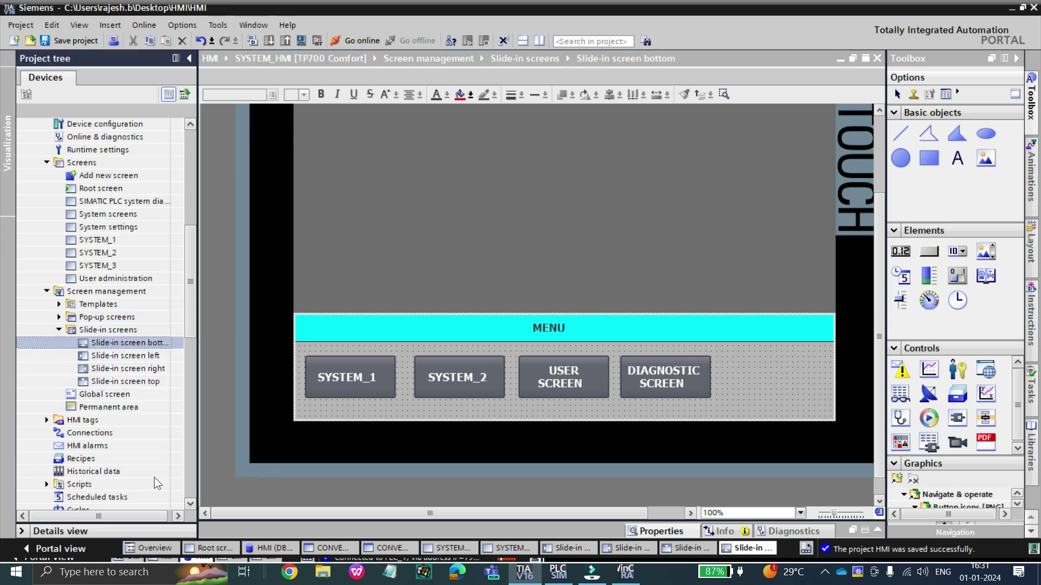
left_click(291, 197)
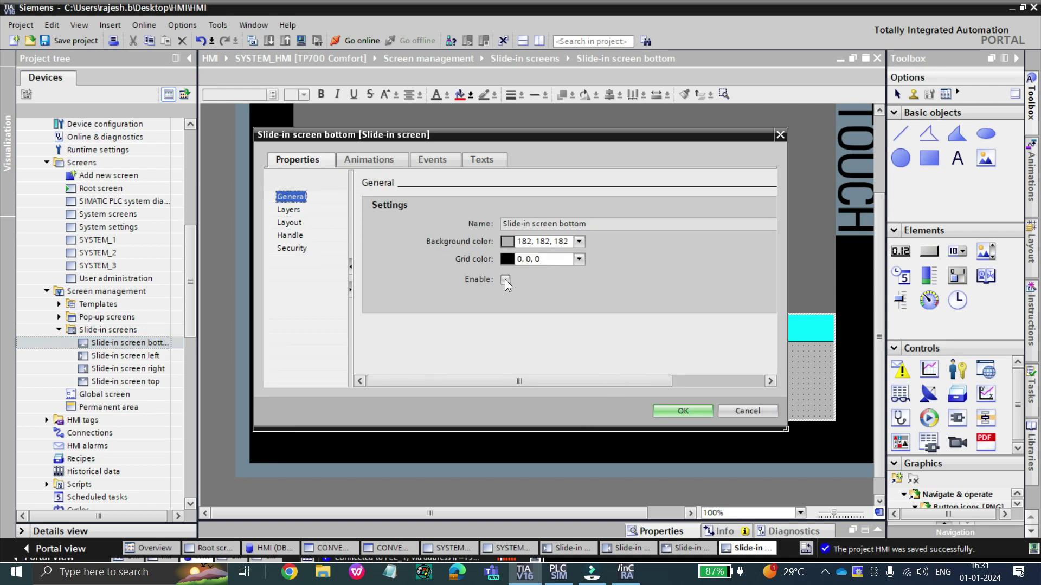
left_click(506, 280)
left_click(680, 410)
Step: Open the left slide-in screen and check the Enable setting in its general properties
left_click(110, 358)
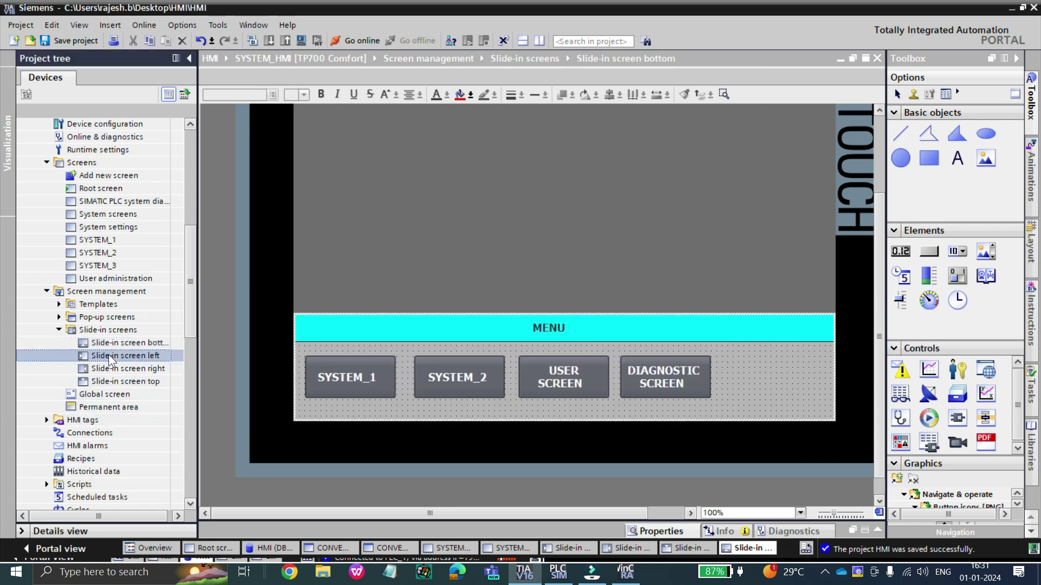
double_click(110, 358)
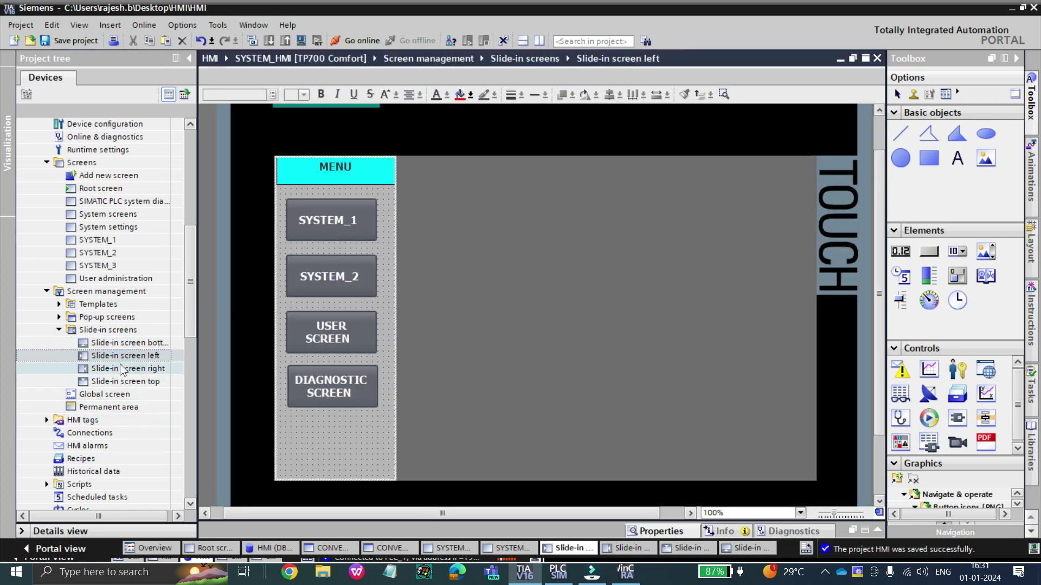
right_click(120, 358)
left_click(191, 486)
left_click(685, 409)
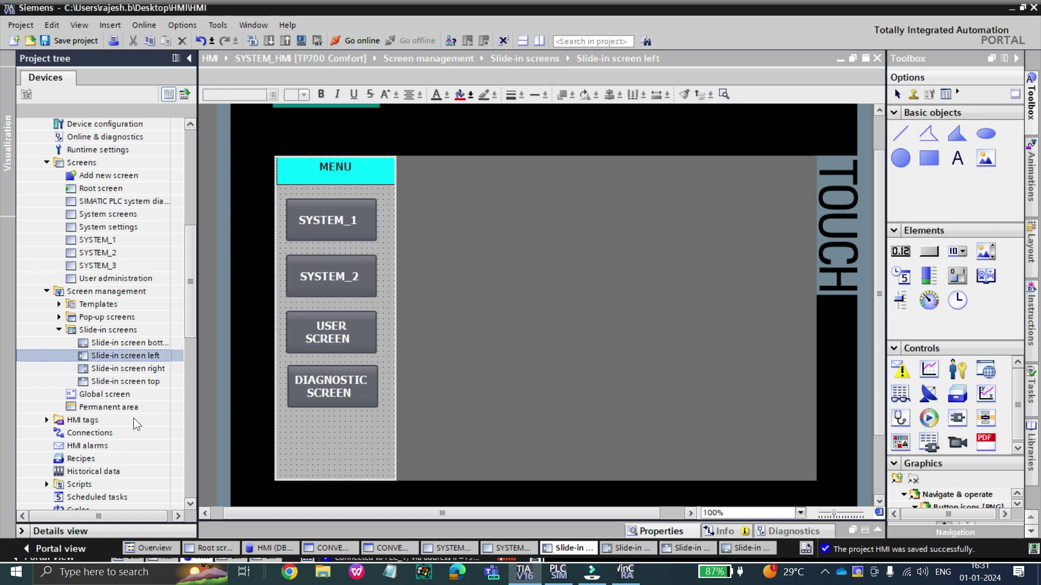
Step: Enable the right slide-in screen in its general properties
right_click(121, 370)
left_click(173, 493)
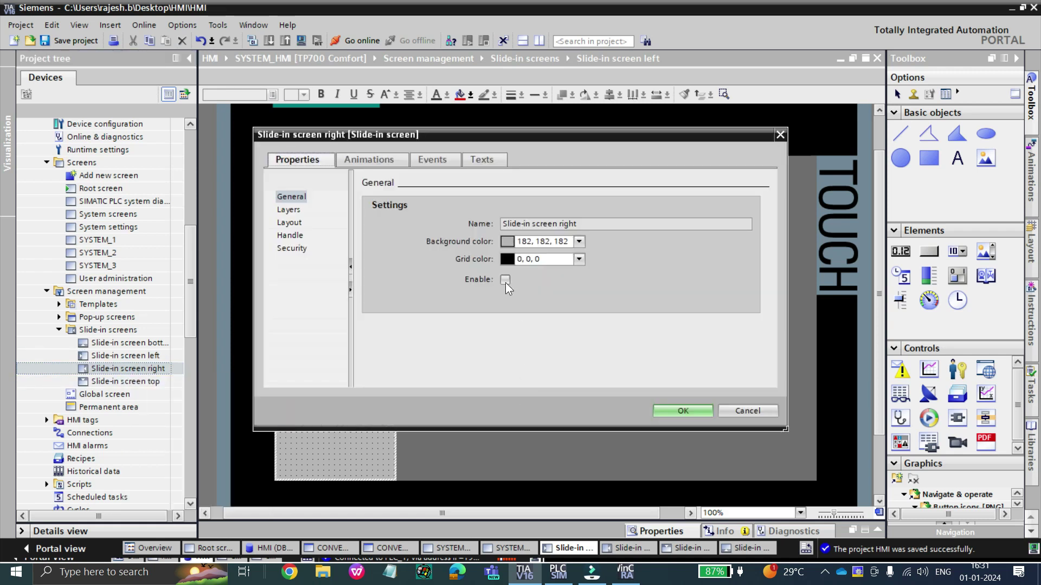
left_click(505, 279)
left_click(664, 411)
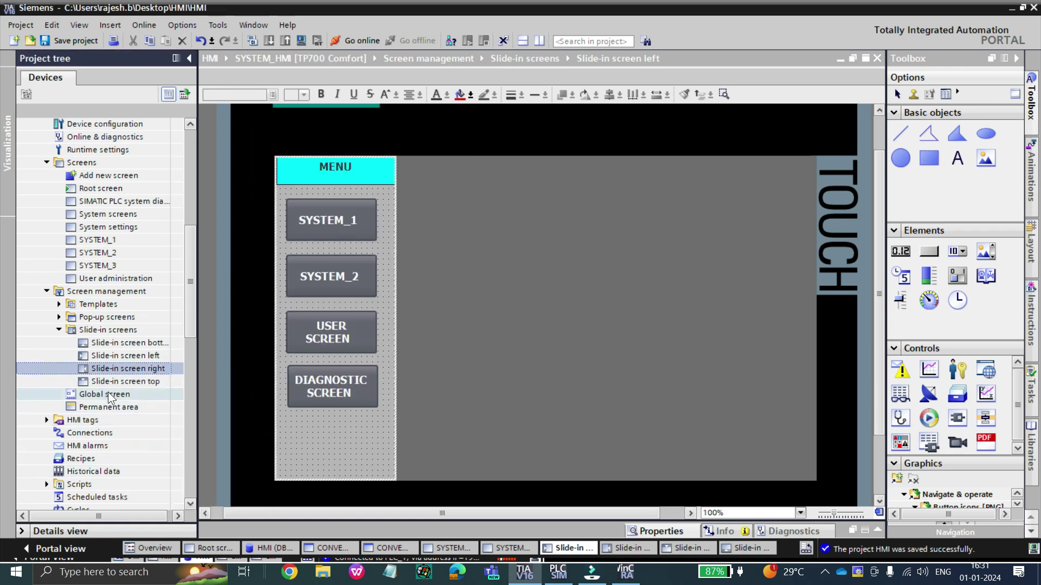
Step: Enable the top slide-in screen in its general properties
right_click(118, 381)
left_click(163, 518)
left_click(504, 280)
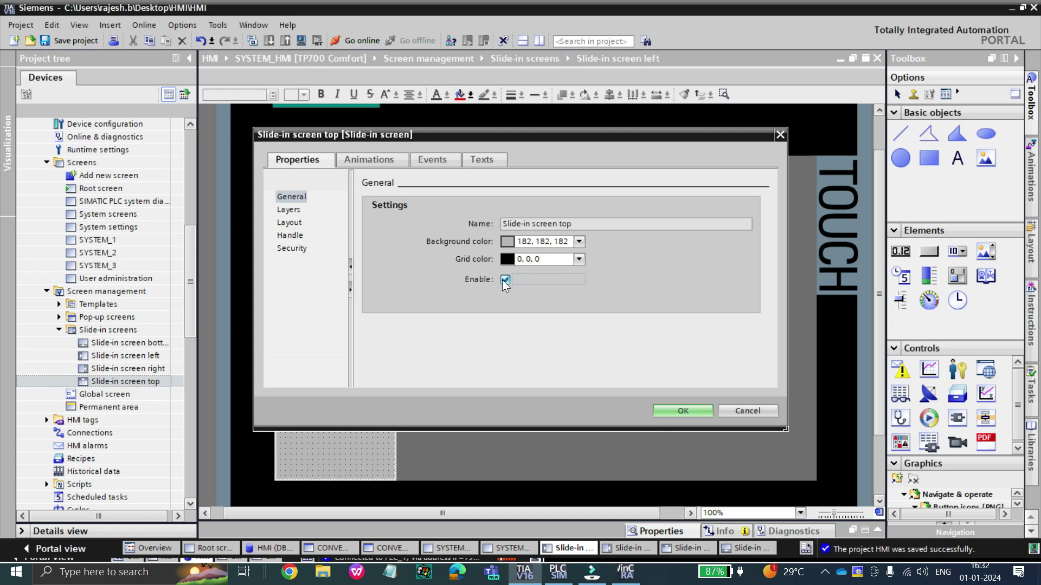
left_click(671, 412)
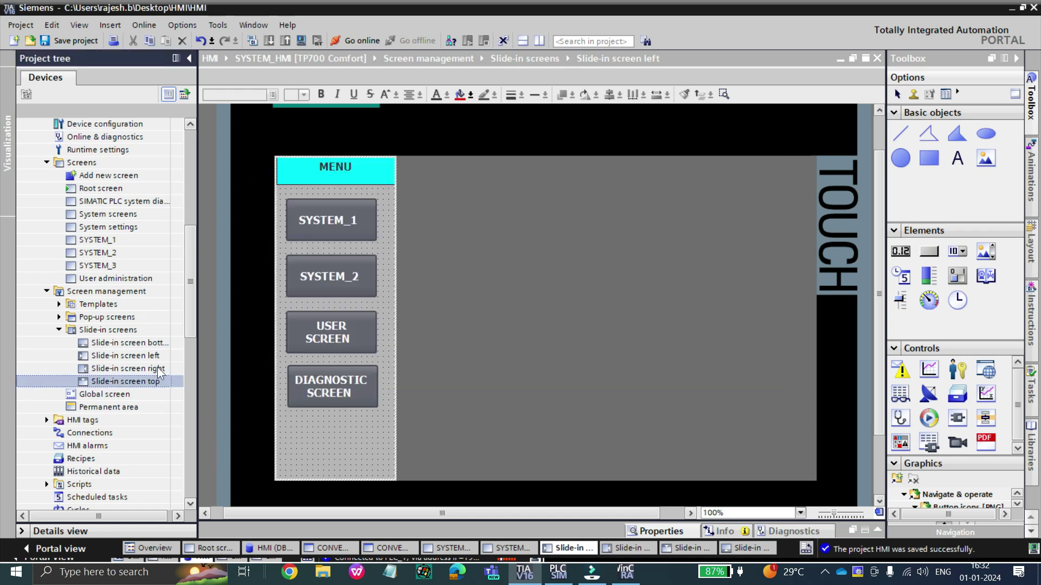
Step: Start the HMI simulation and test opening and closing the left and top slide-in menus on the Root screen
left_click(301, 41)
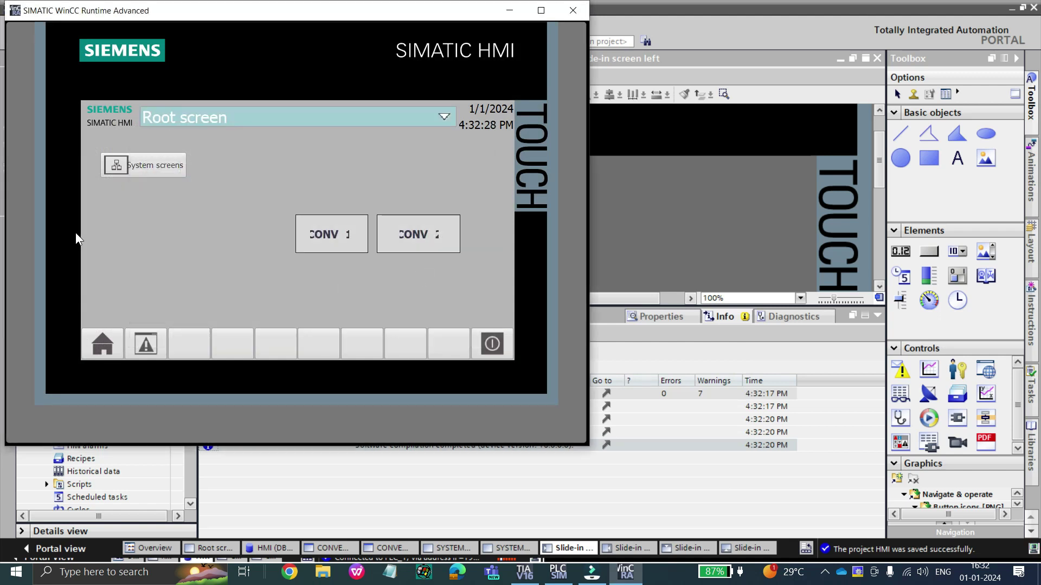
left_click(90, 223)
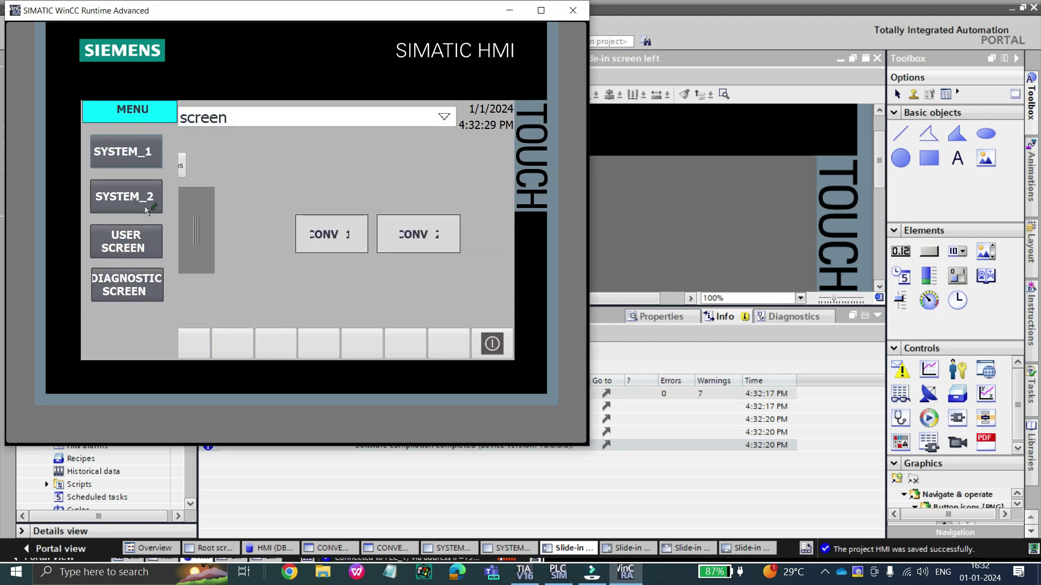
left_click(202, 233)
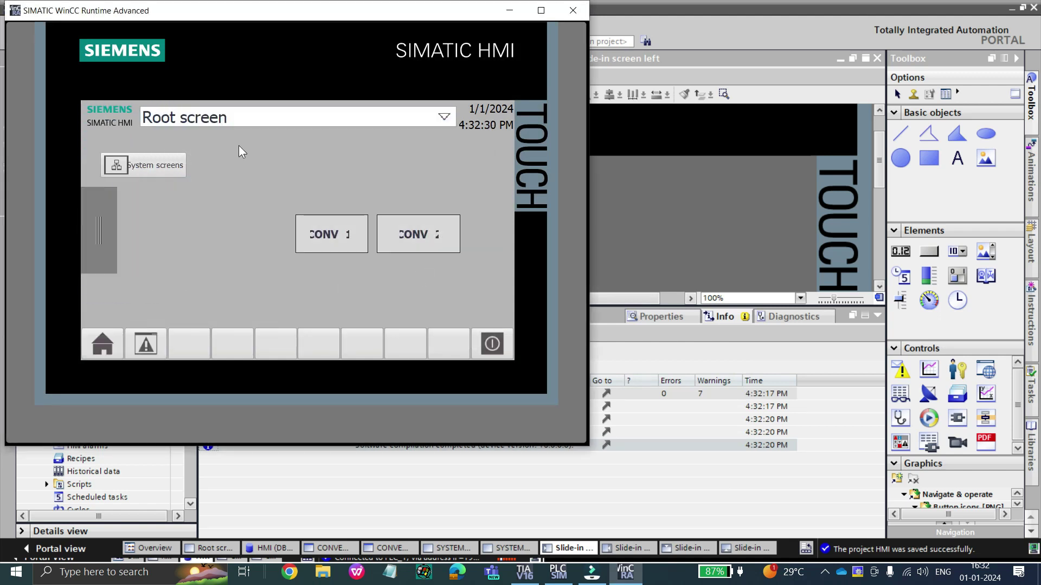
left_click(308, 113)
left_click(304, 142)
left_click(309, 111)
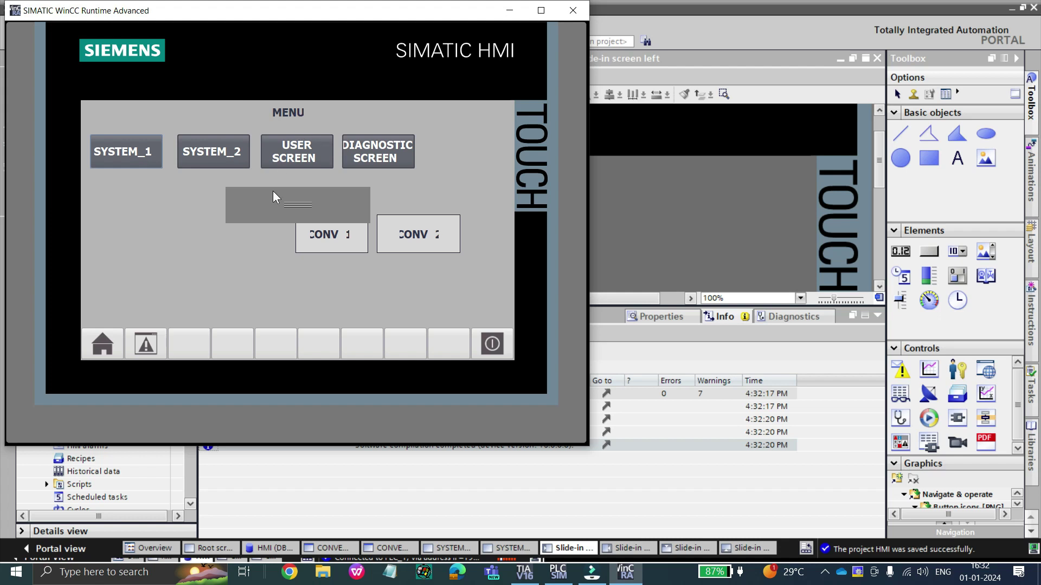
left_click(273, 196)
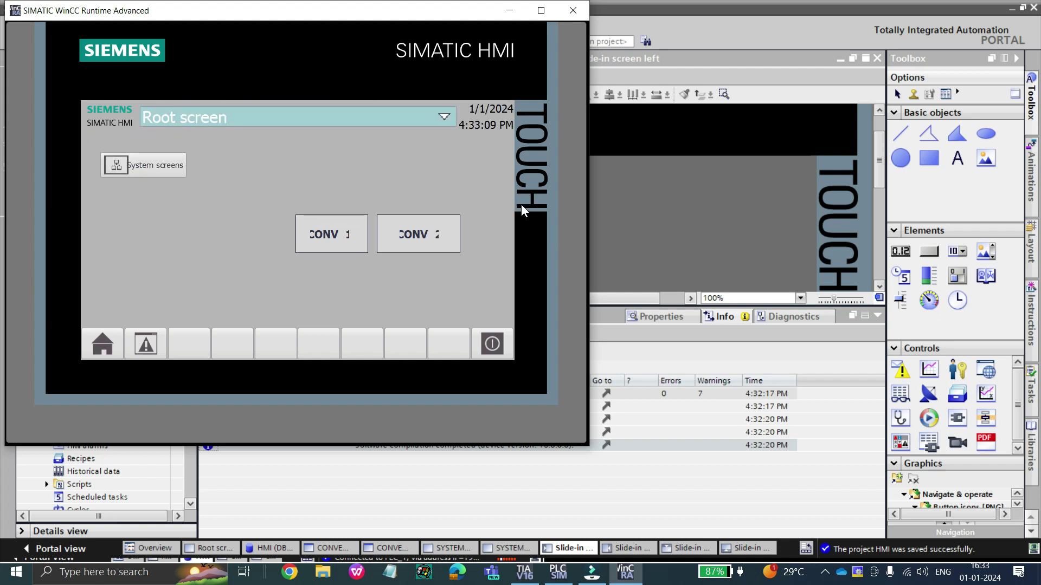
Step: Repeat the open-and-close test of the left and top slide-in menus in the simulation
left_click(94, 214)
left_click(199, 231)
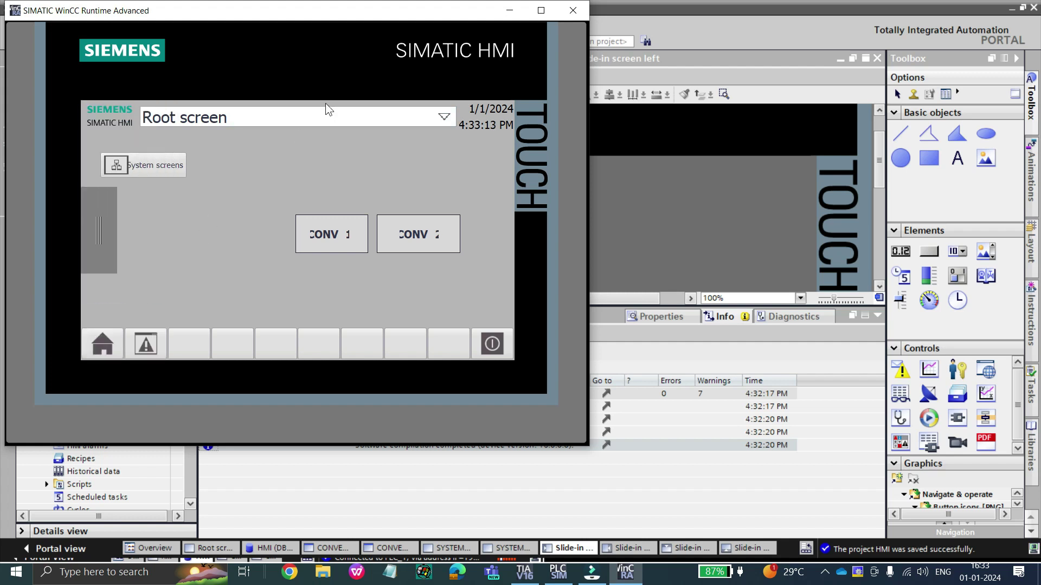
left_click(315, 112)
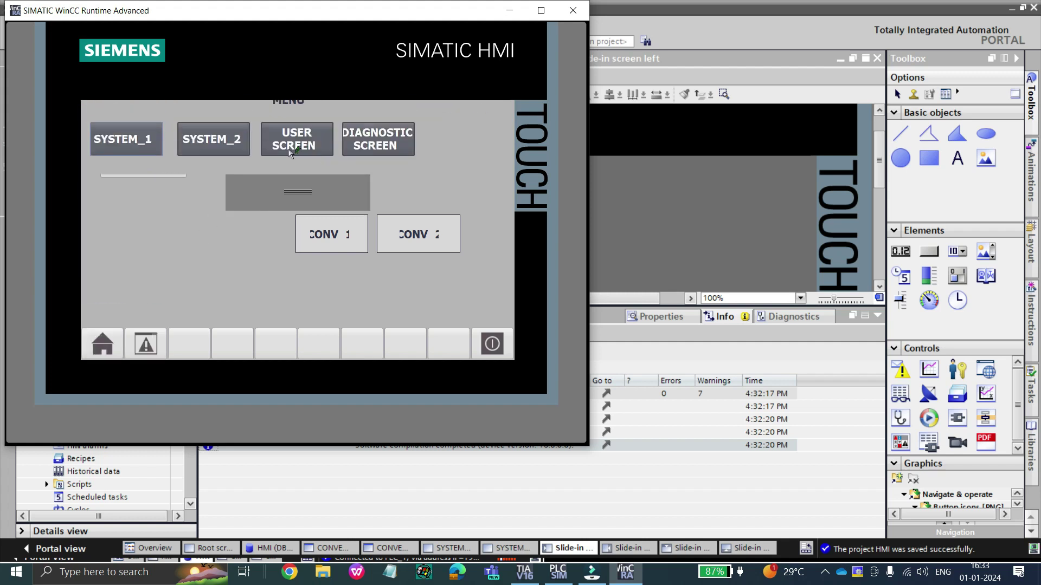
left_click(296, 196)
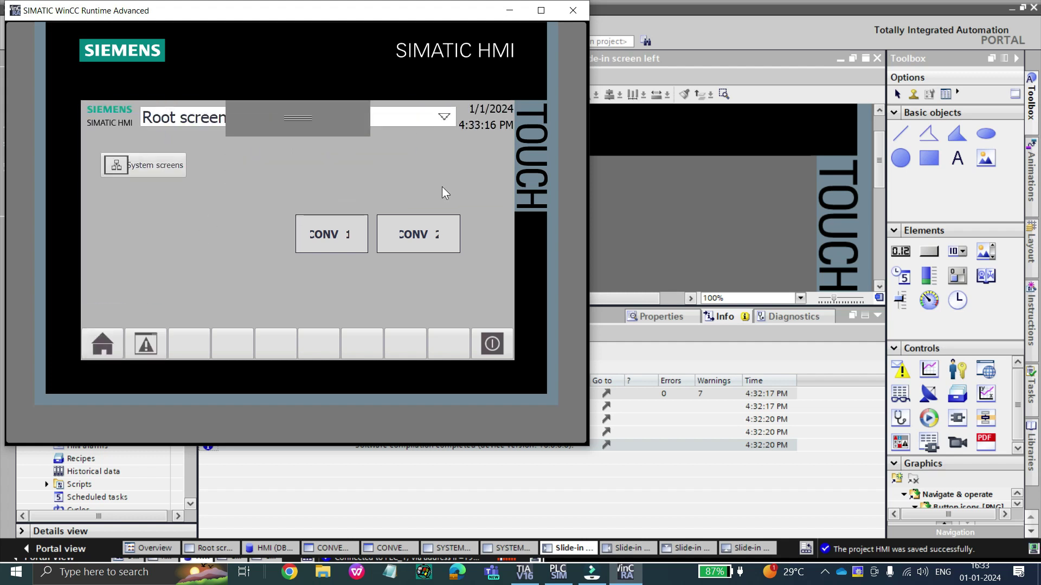
Step: Test opening and closing the right and bottom slide-in menus on the Root screen, and end the simulation
left_click(503, 238)
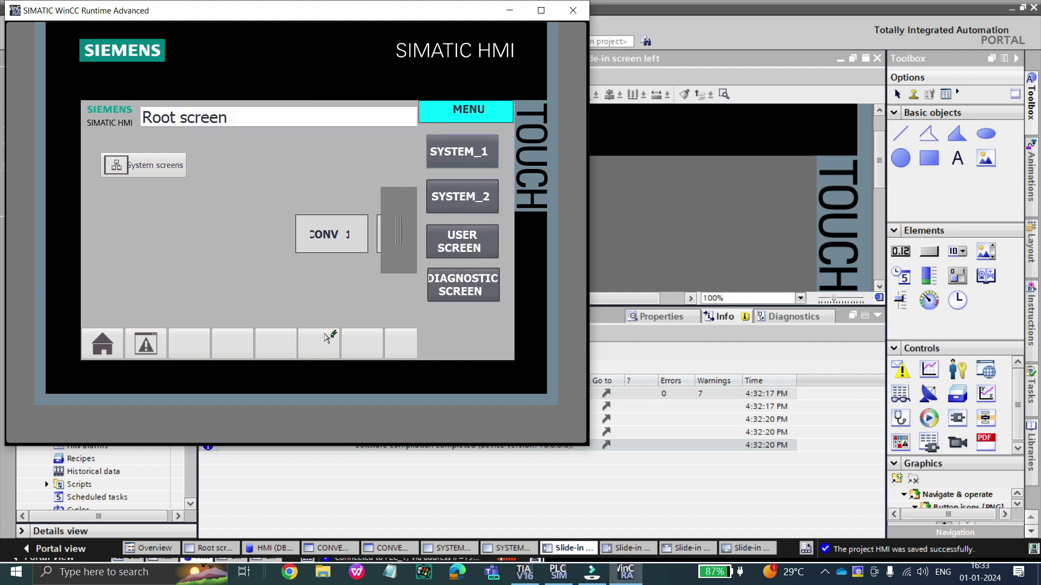
left_click(405, 254)
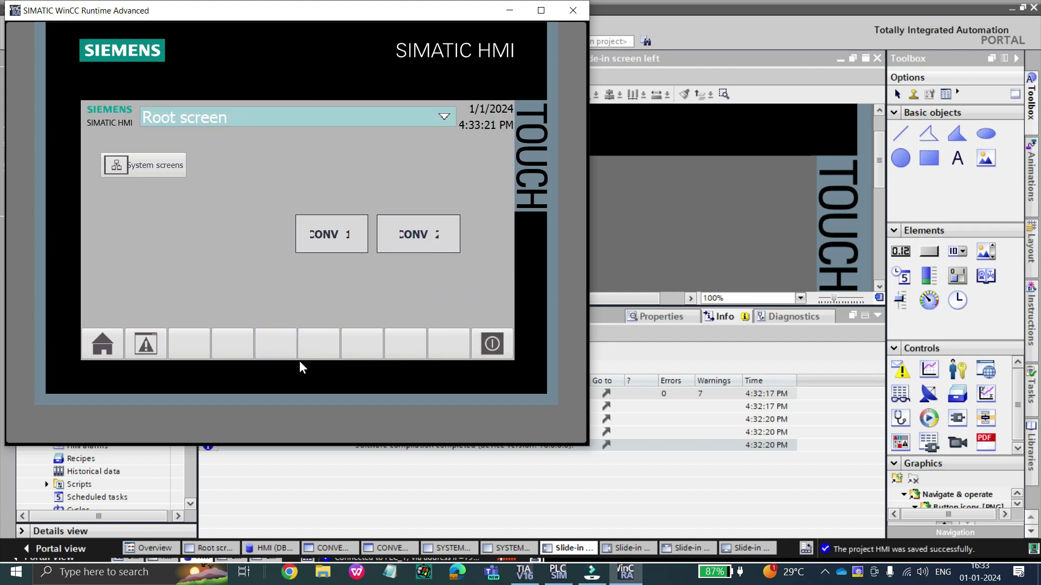
mouse_move(307, 348)
left_click_drag(308, 348, 313, 274)
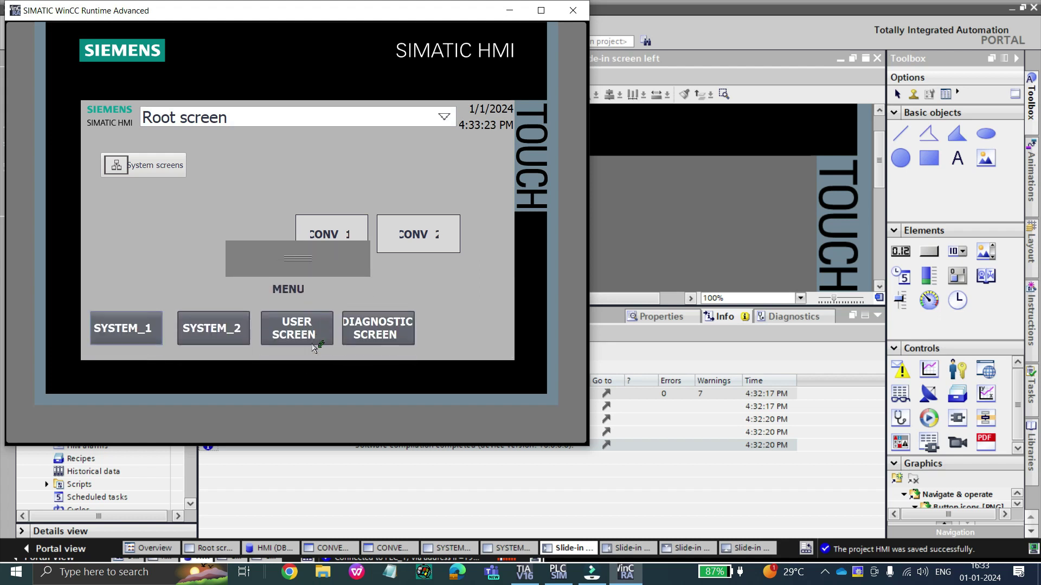
left_click(313, 270)
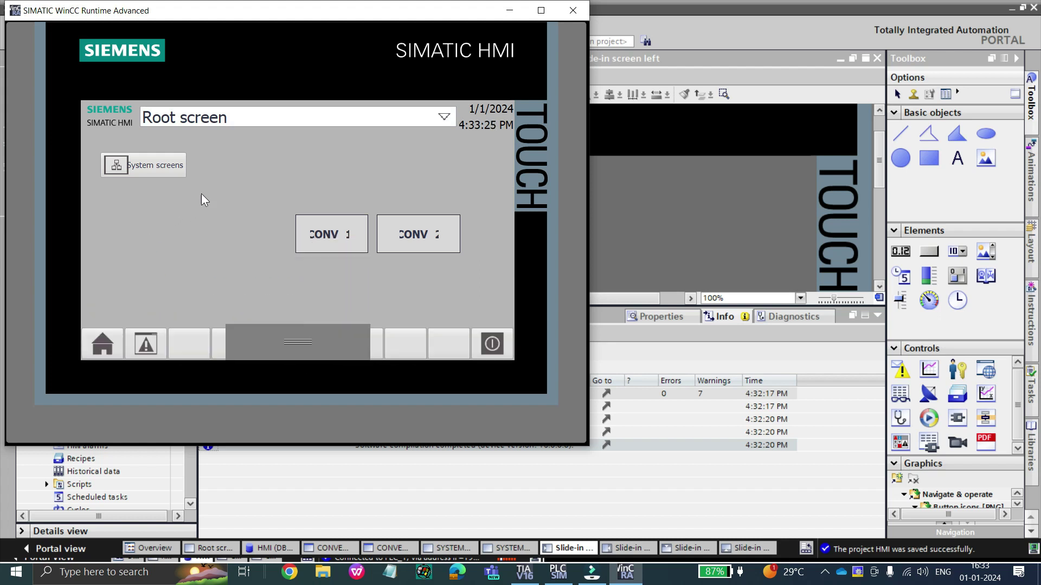
left_click(570, 11)
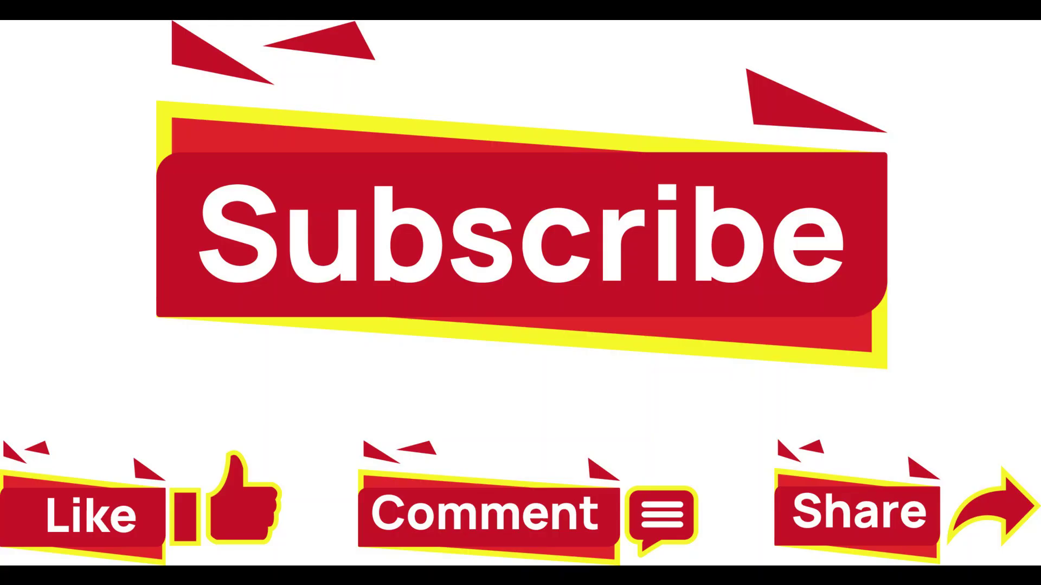